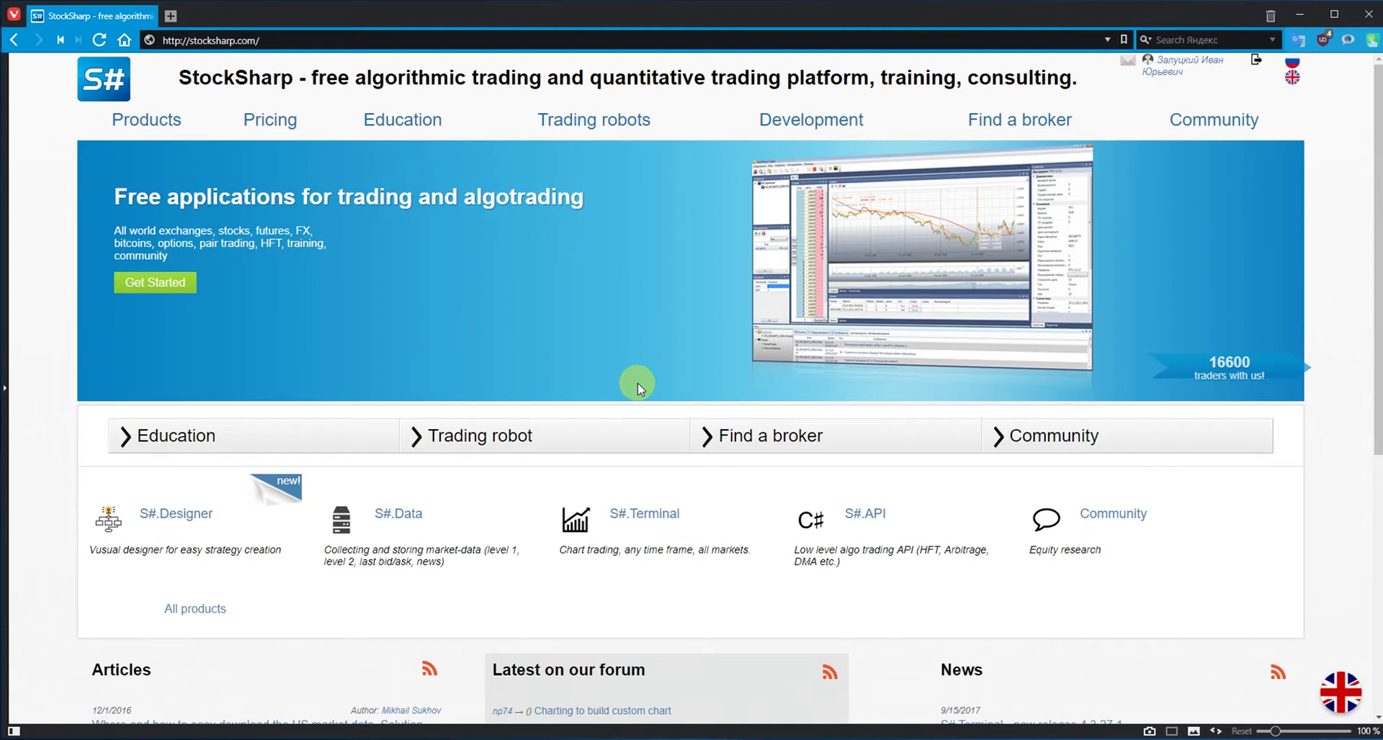
Download the S#.Data installer Hydra.zip from the StockSharp Products download page
left_click(170, 123)
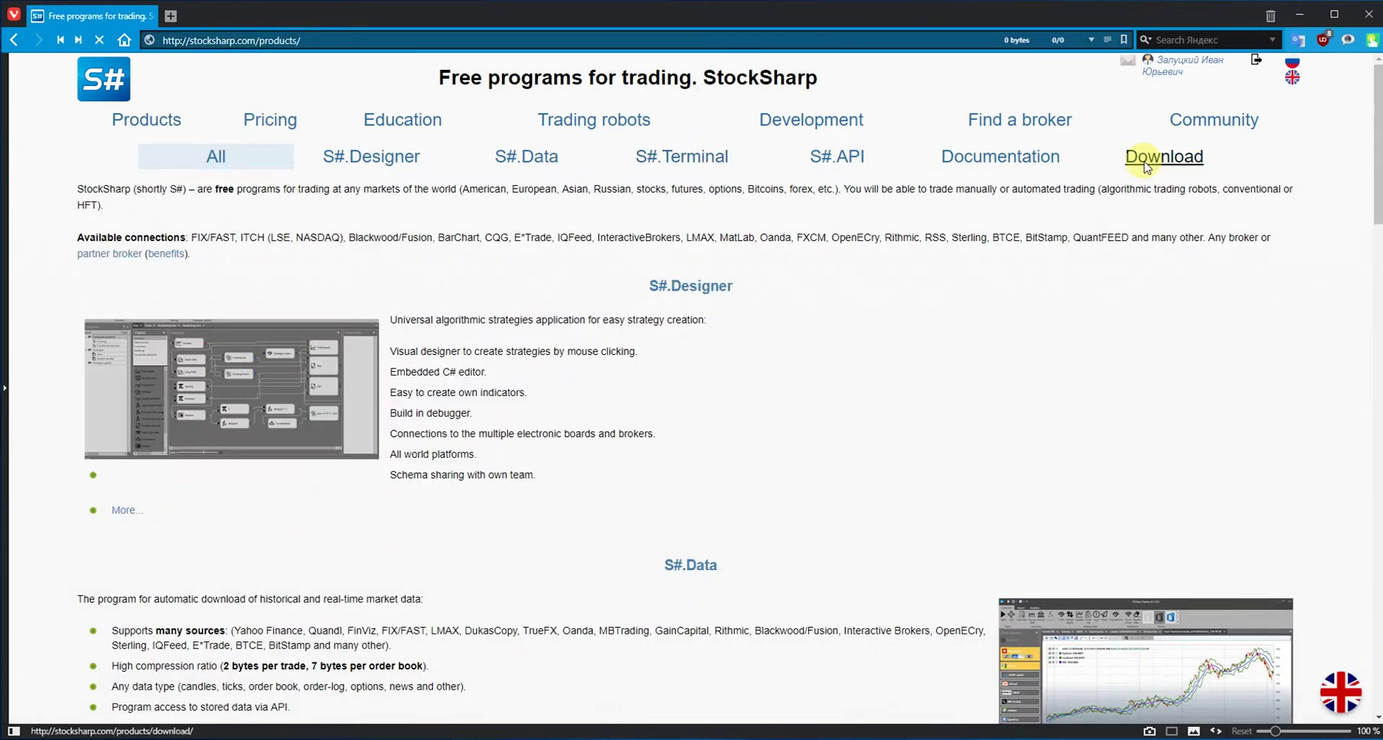
left_click(1144, 166)
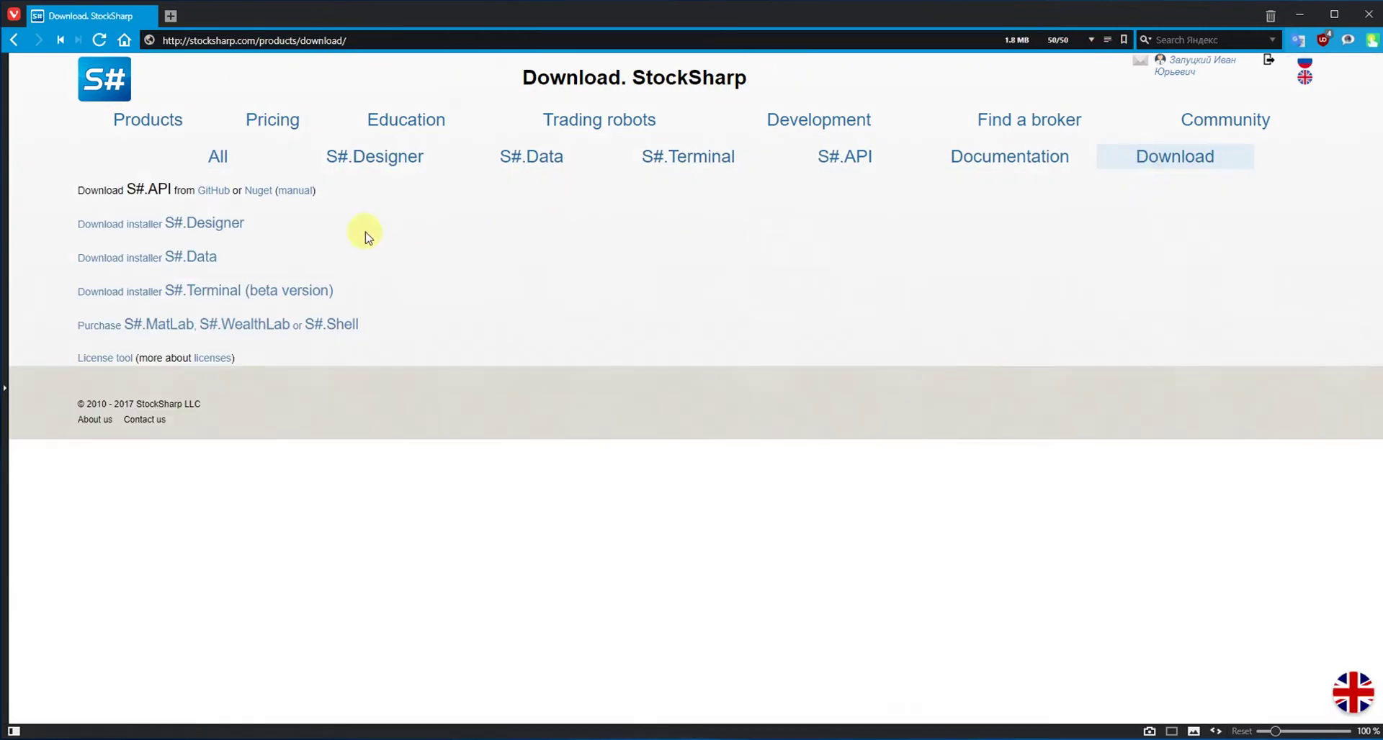
left_click(196, 259)
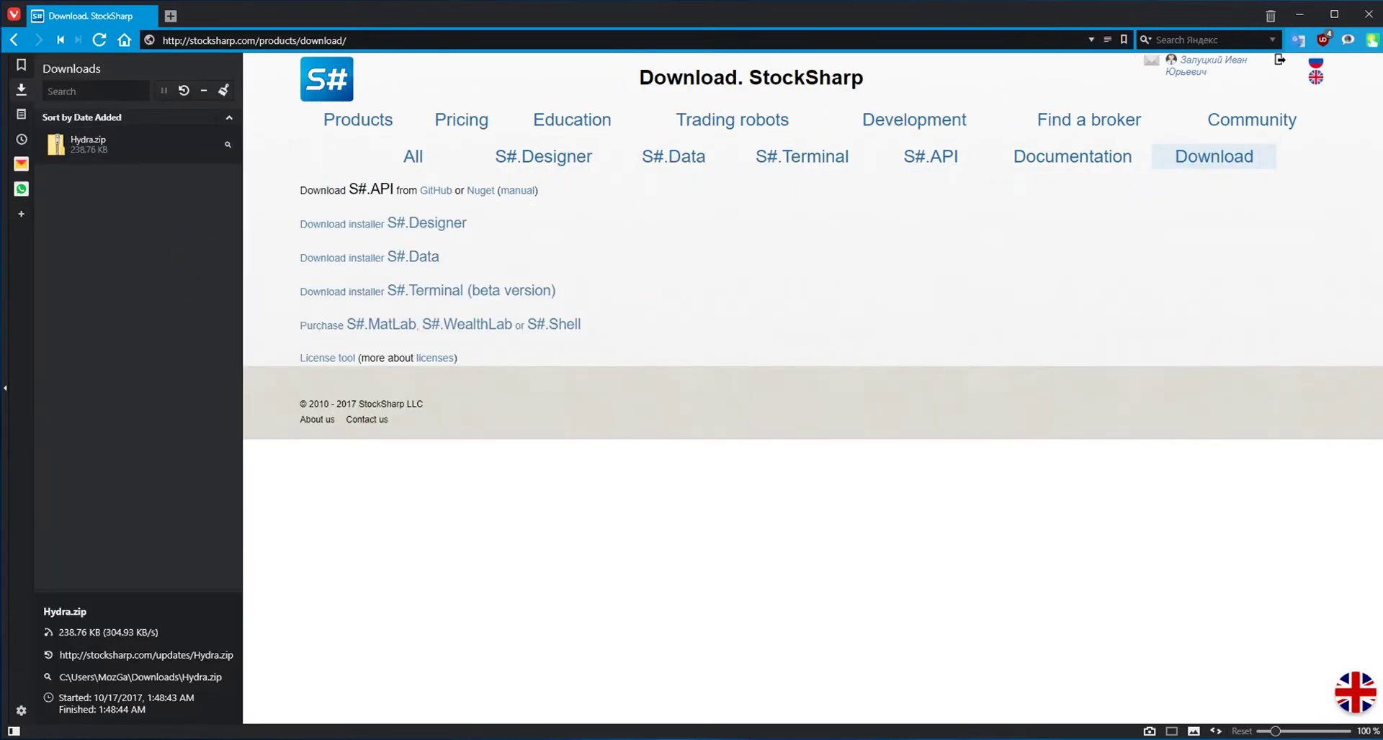
Extract all contents of Hydra.zip
right_click(670, 333)
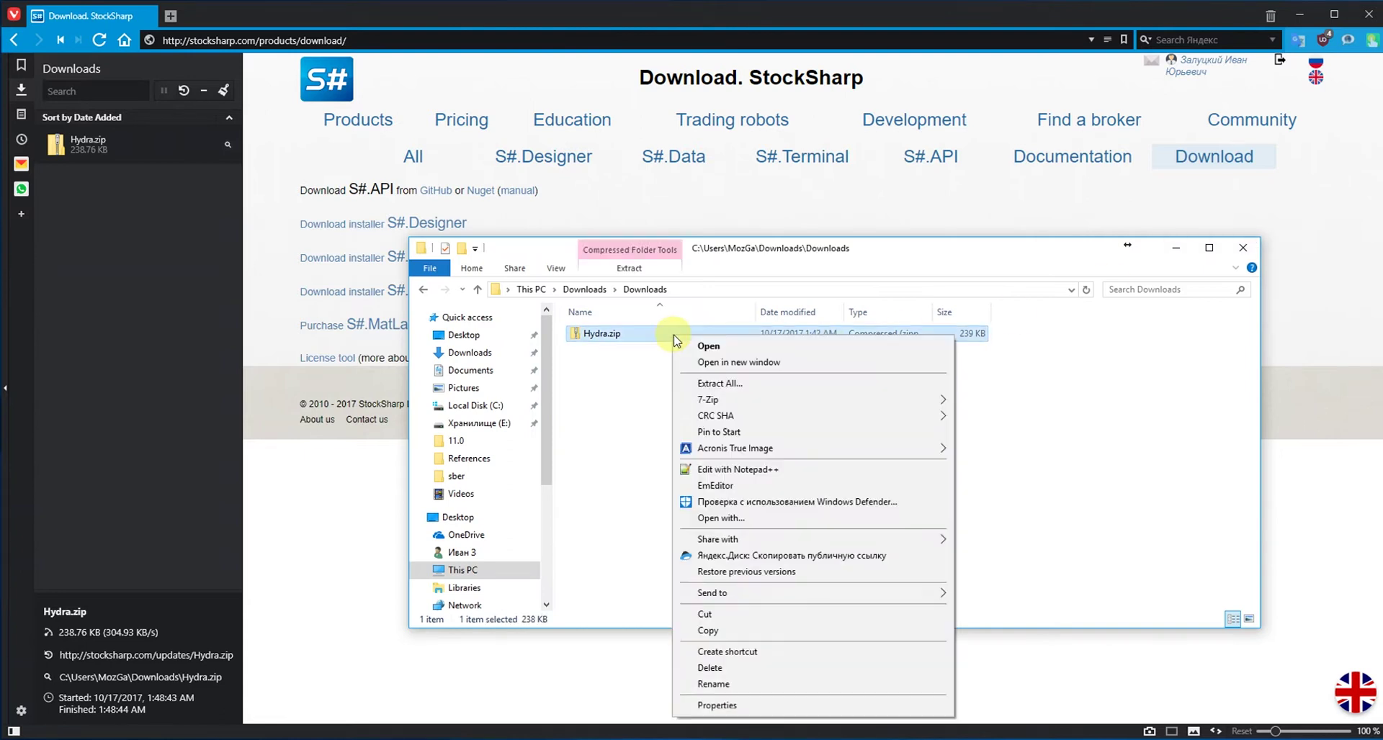
left_click(716, 384)
left_click(966, 543)
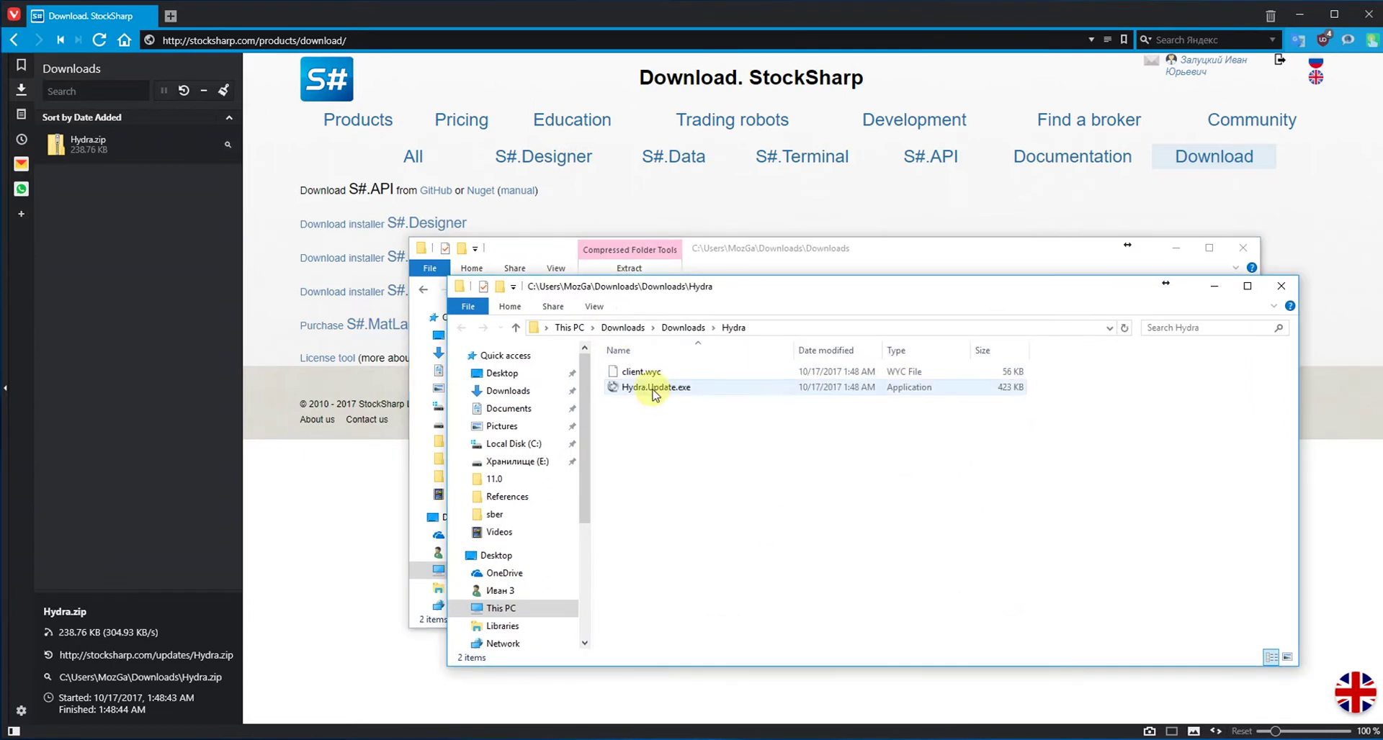
Run Hydra.Update.exe to update S#.Data to the latest version
left_click(654, 389)
double_click(653, 392)
left_click(945, 520)
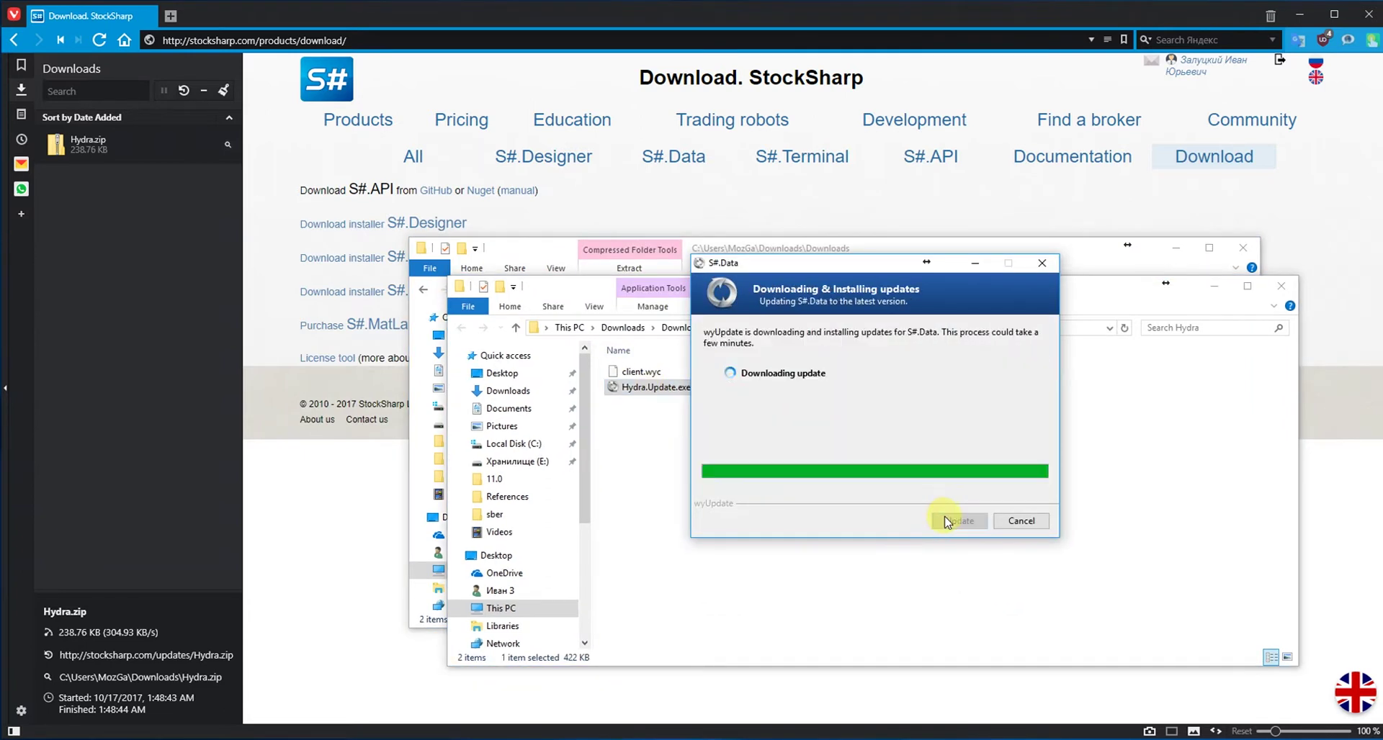
left_click(950, 520)
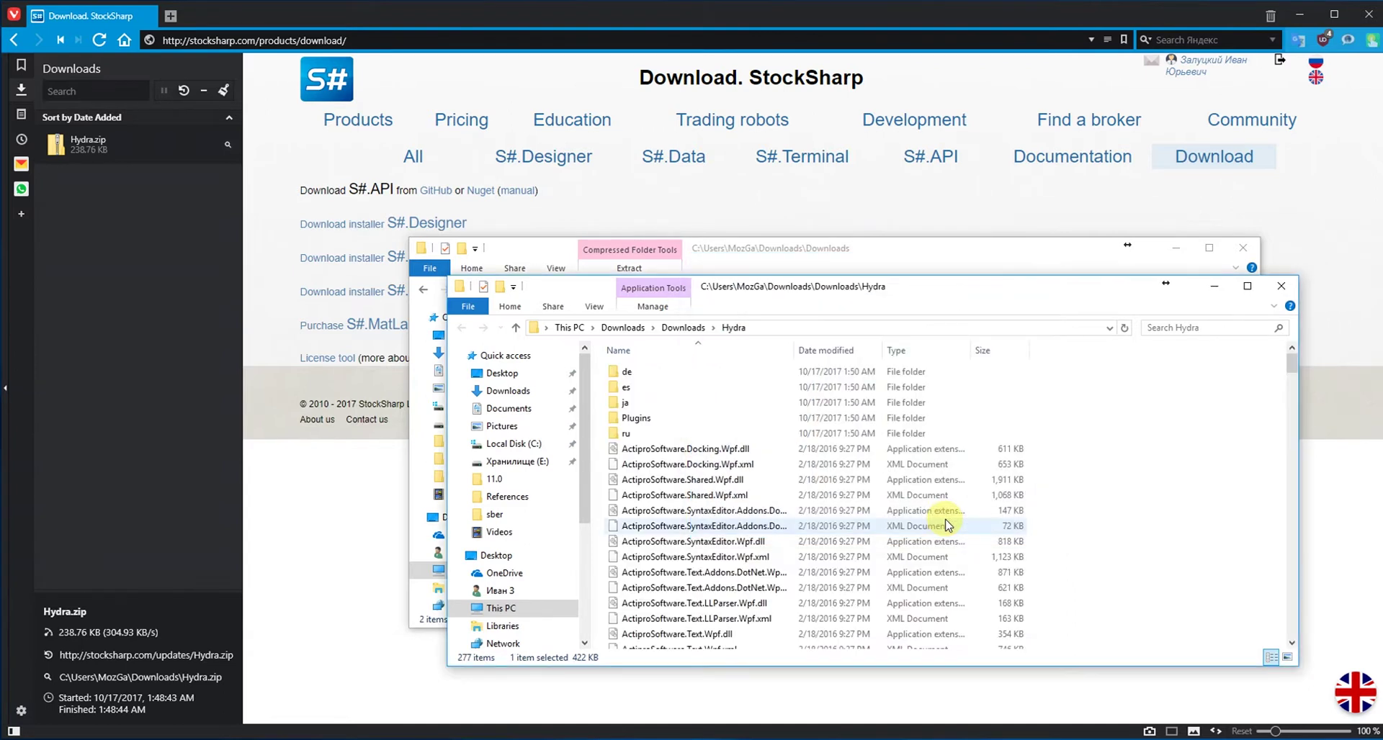
Launch Hydra.exe, confirm the start mode, and pin the Logs panel open
scroll(942, 522, "down", 20)
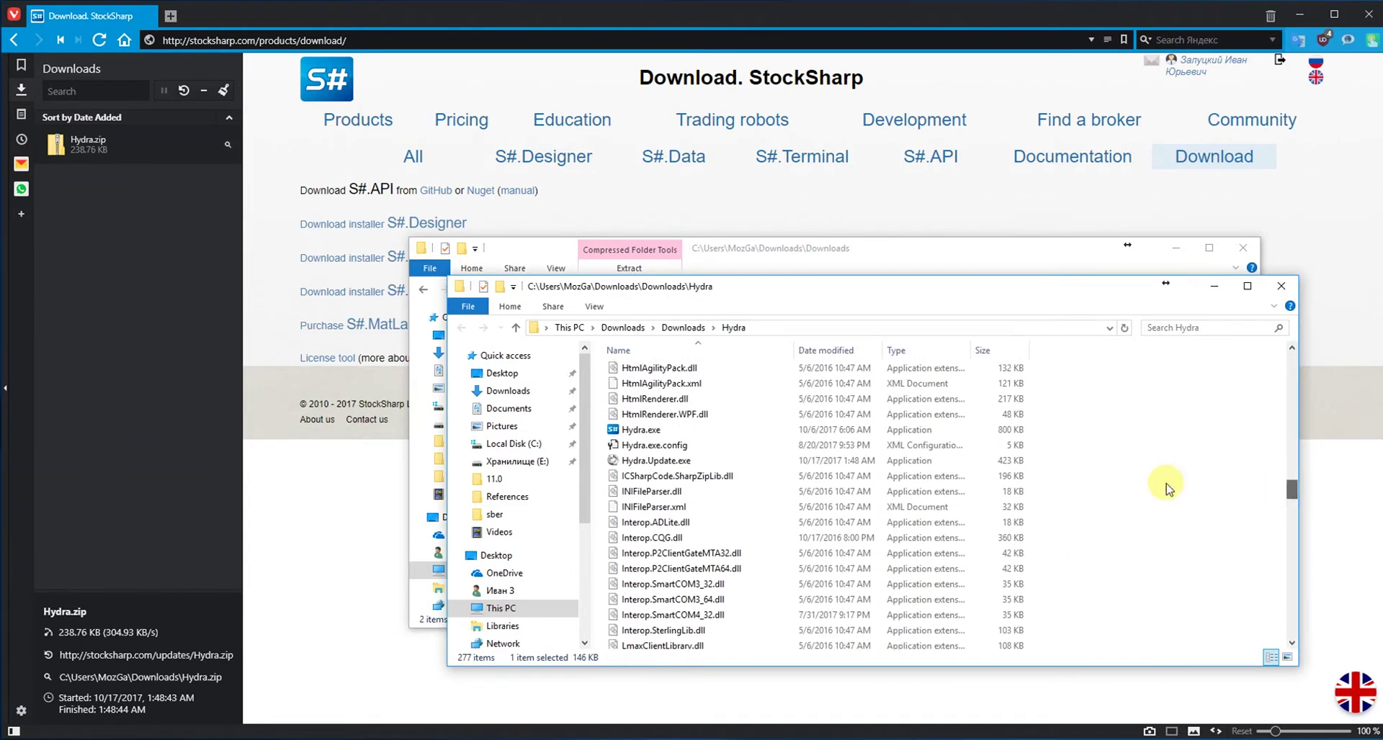
left_click(784, 432)
double_click(783, 432)
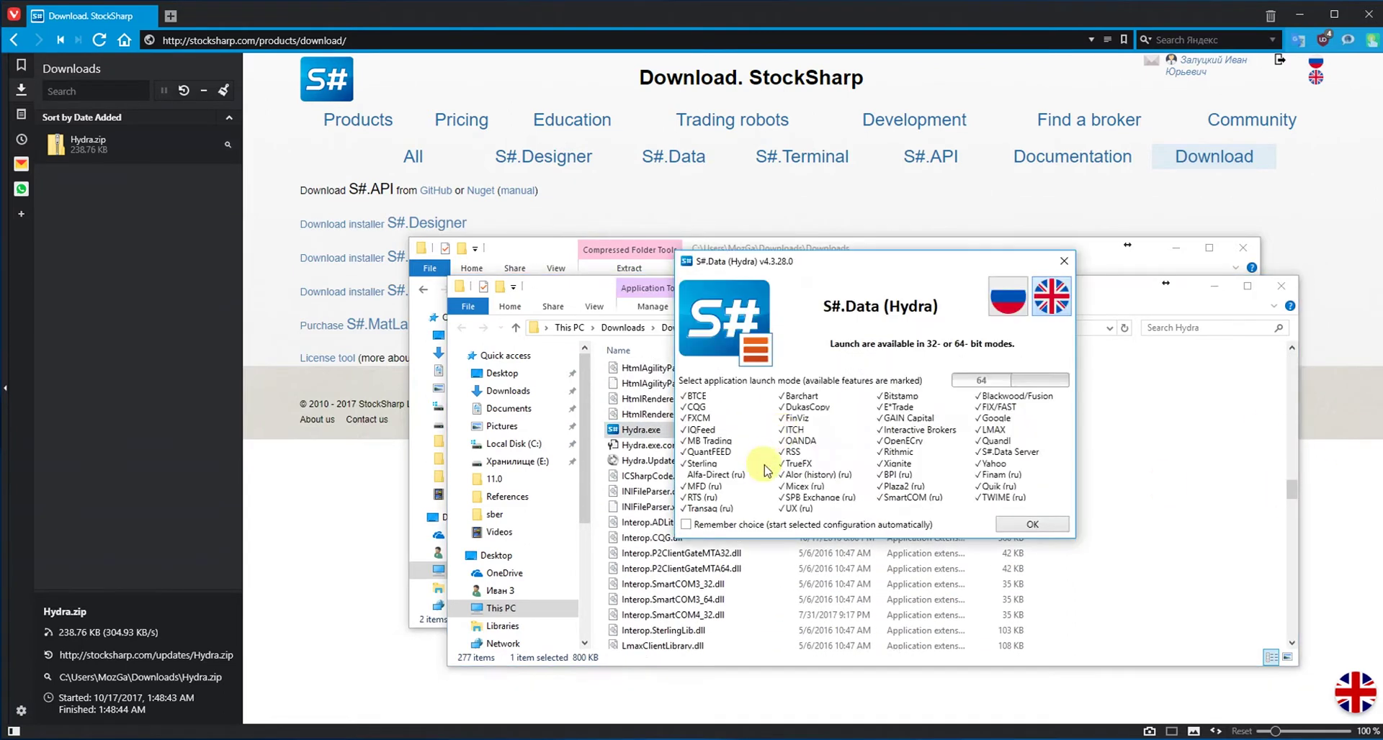
left_click(1012, 525)
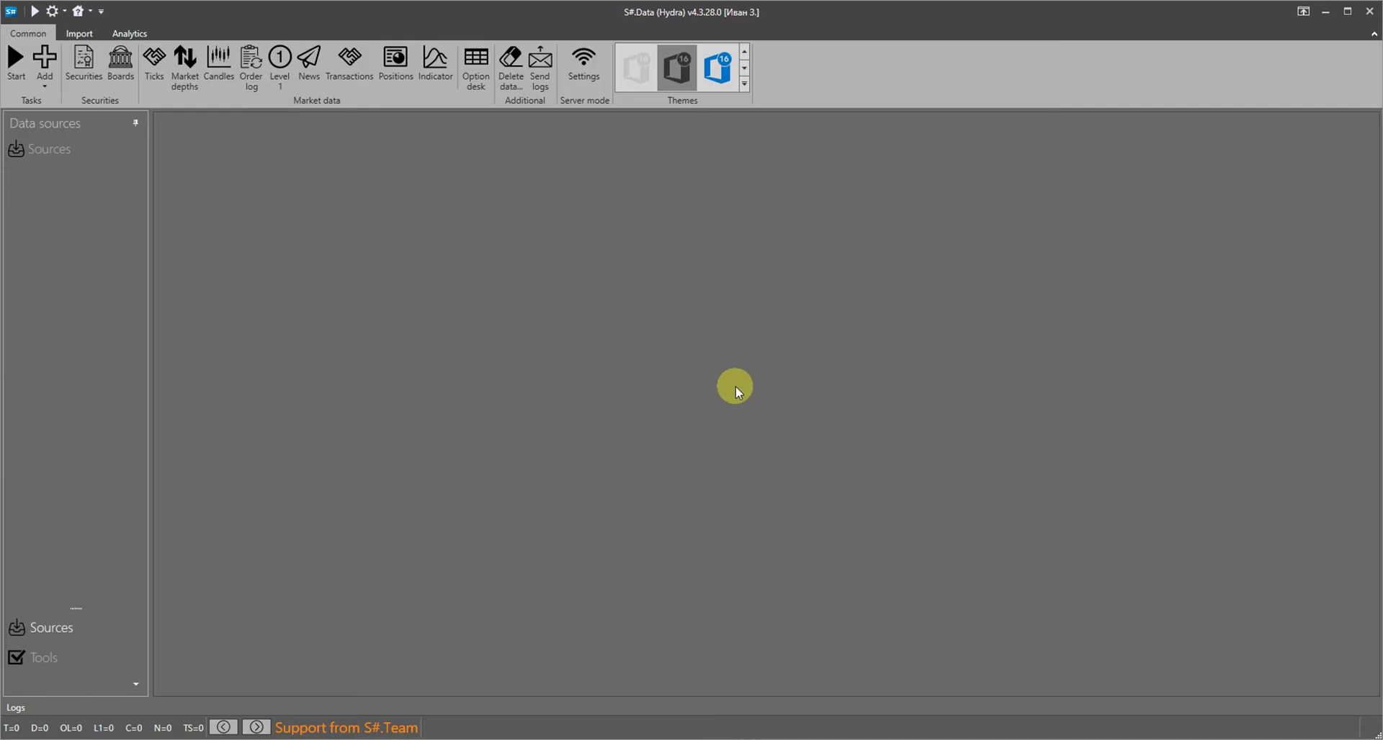
left_click(20, 711)
left_click(1365, 603)
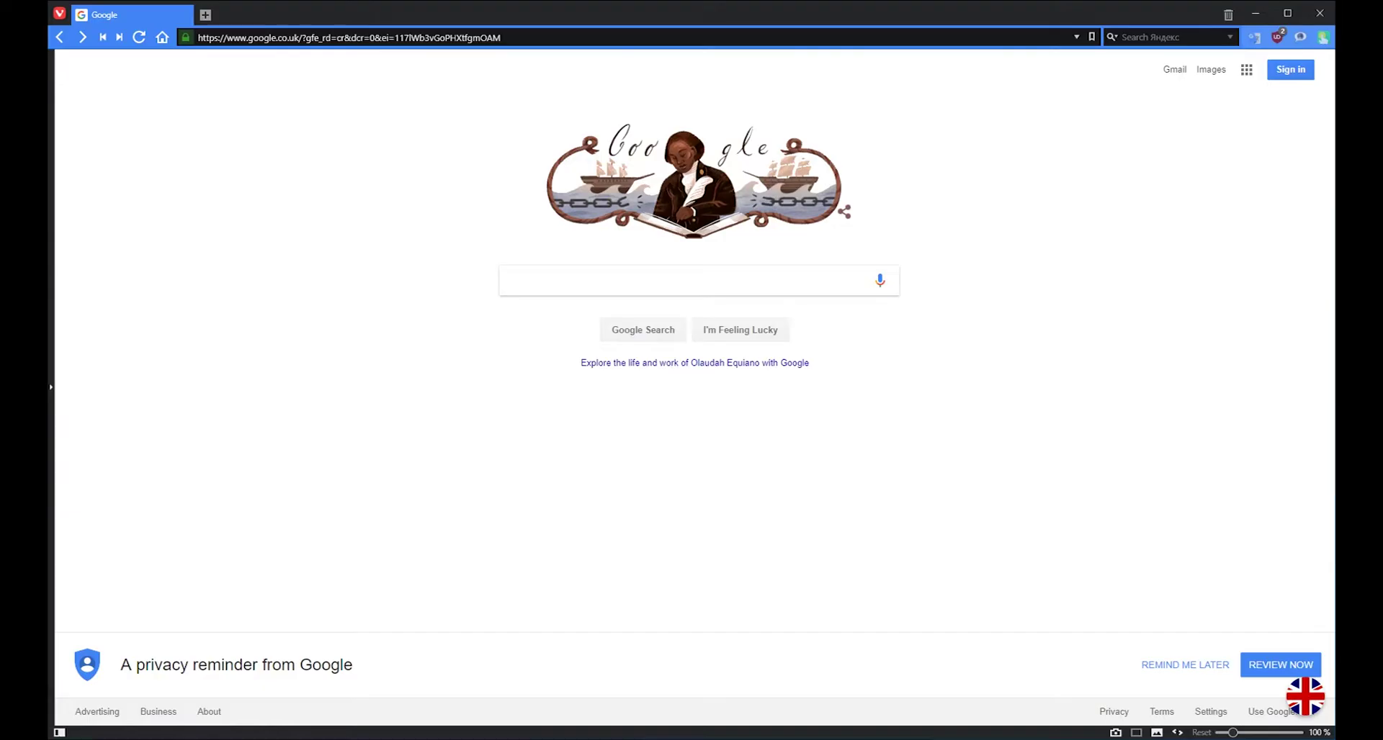
left_click(735, 281)
Search 'iqfeed' and download the DTN.IQ client installer from iqfeed.net
type("iqfeed")
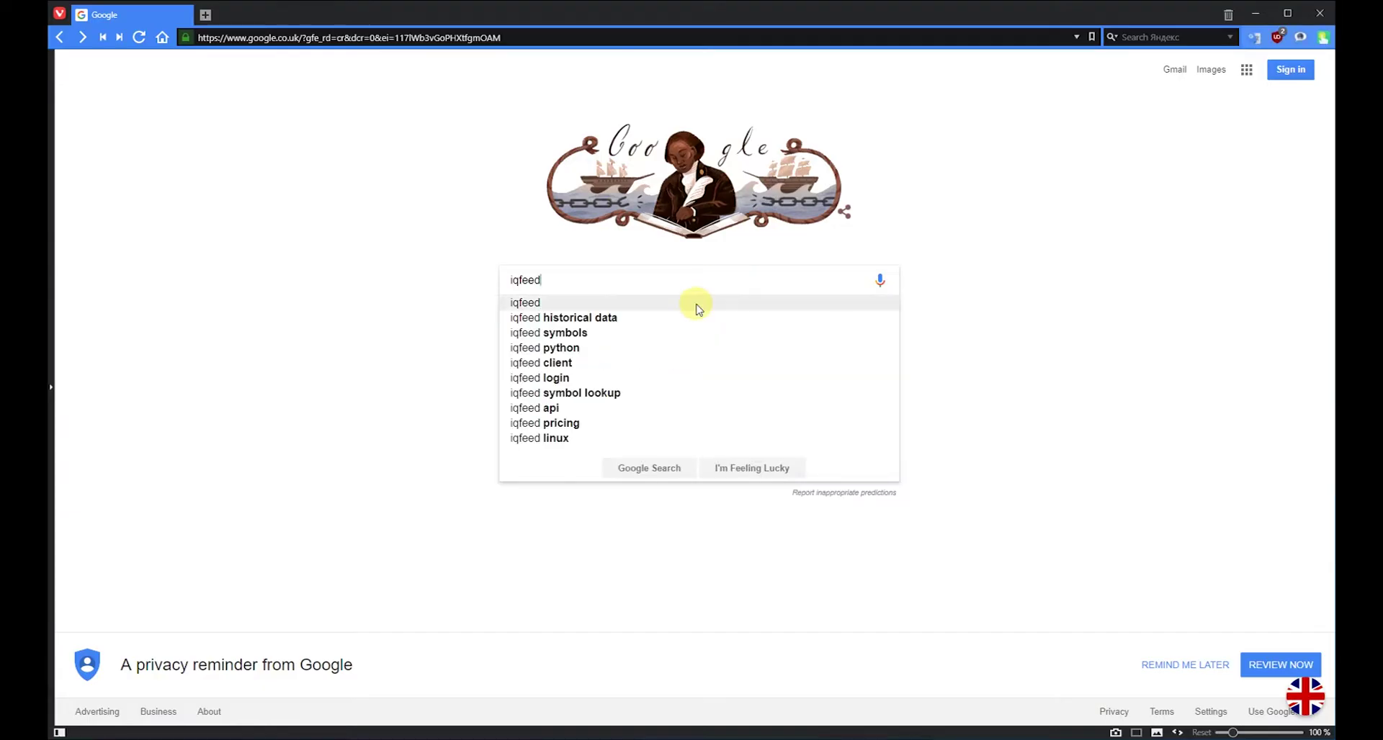
left_click(697, 305)
left_click(300, 288)
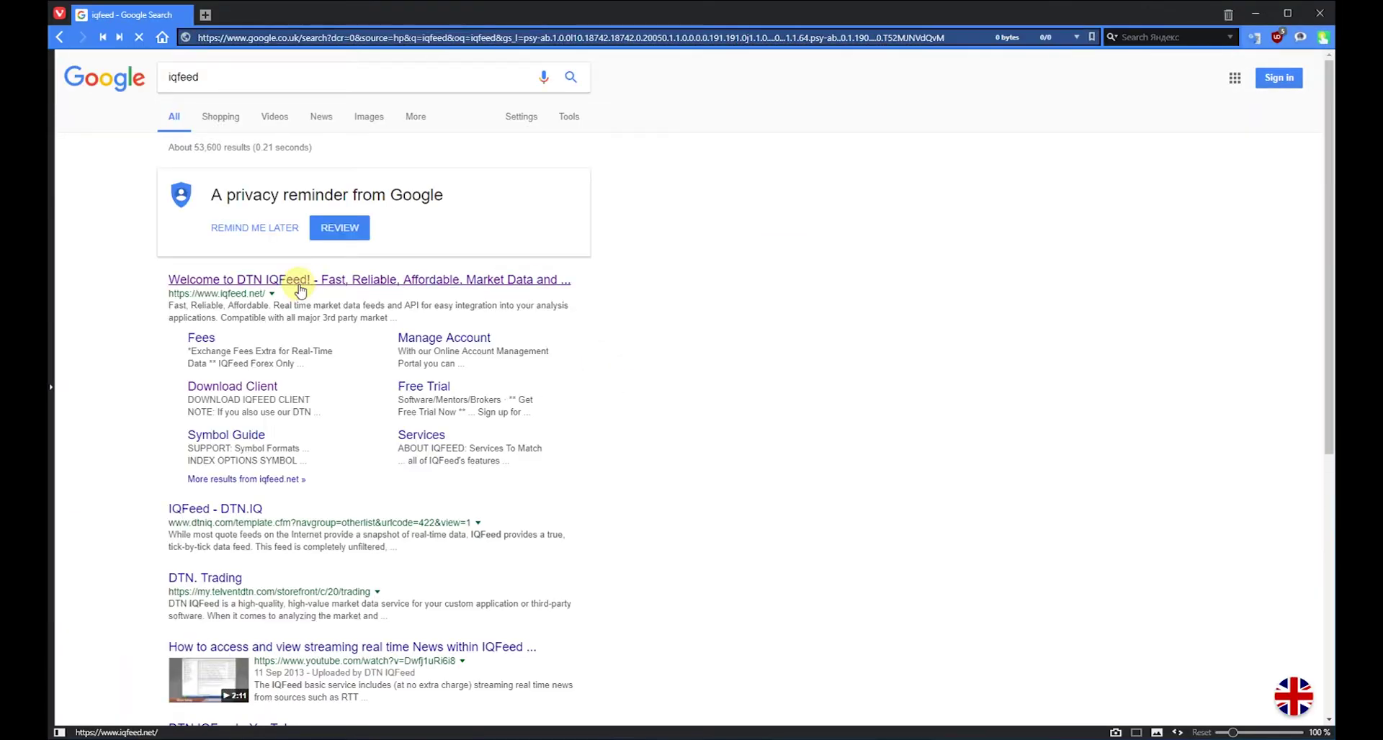
left_click(392, 392)
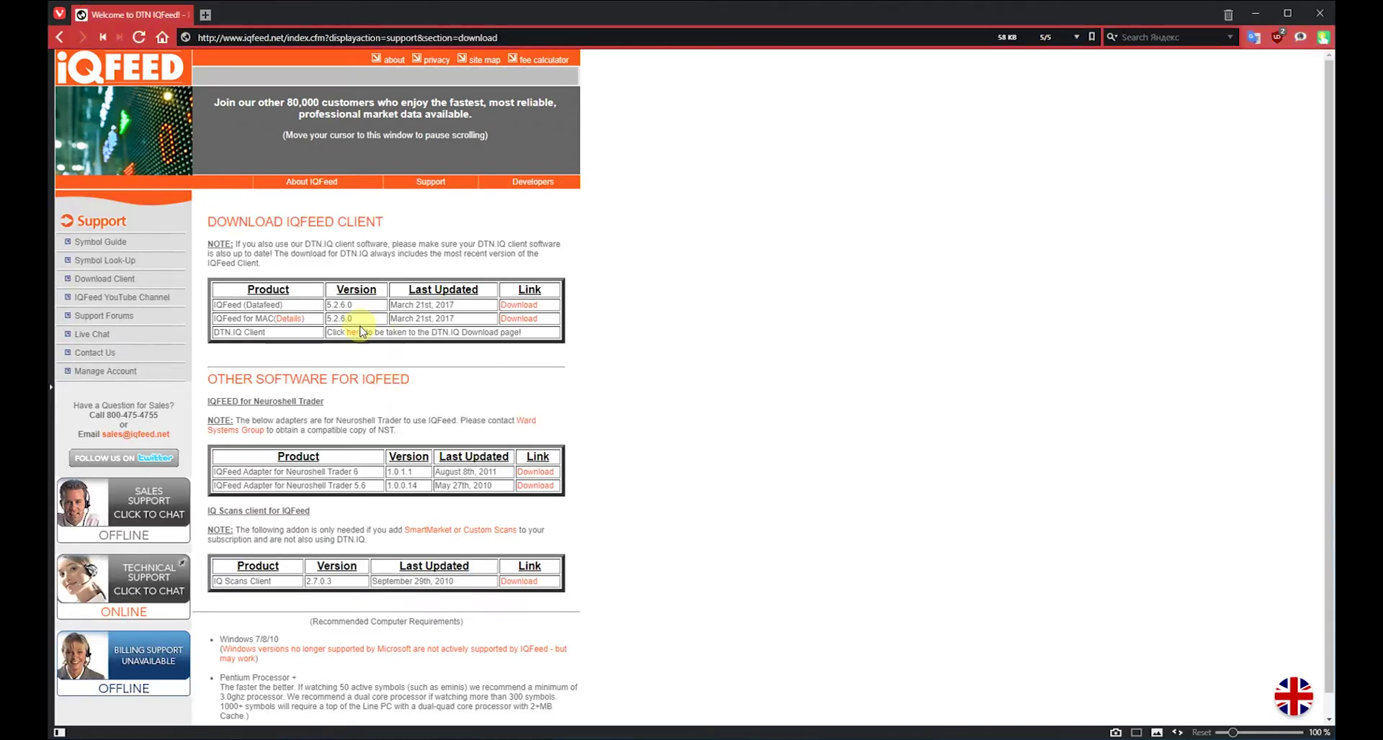
left_click(362, 332)
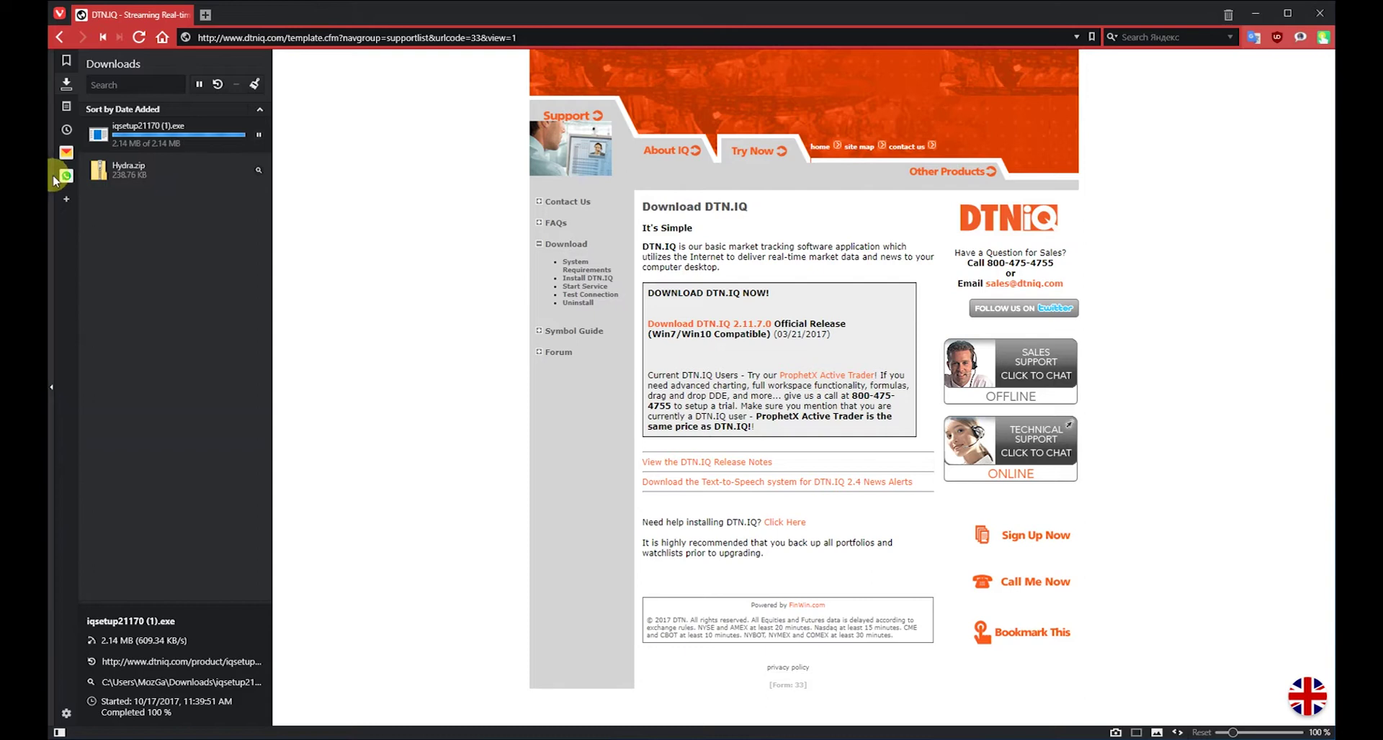
left_click(62, 173)
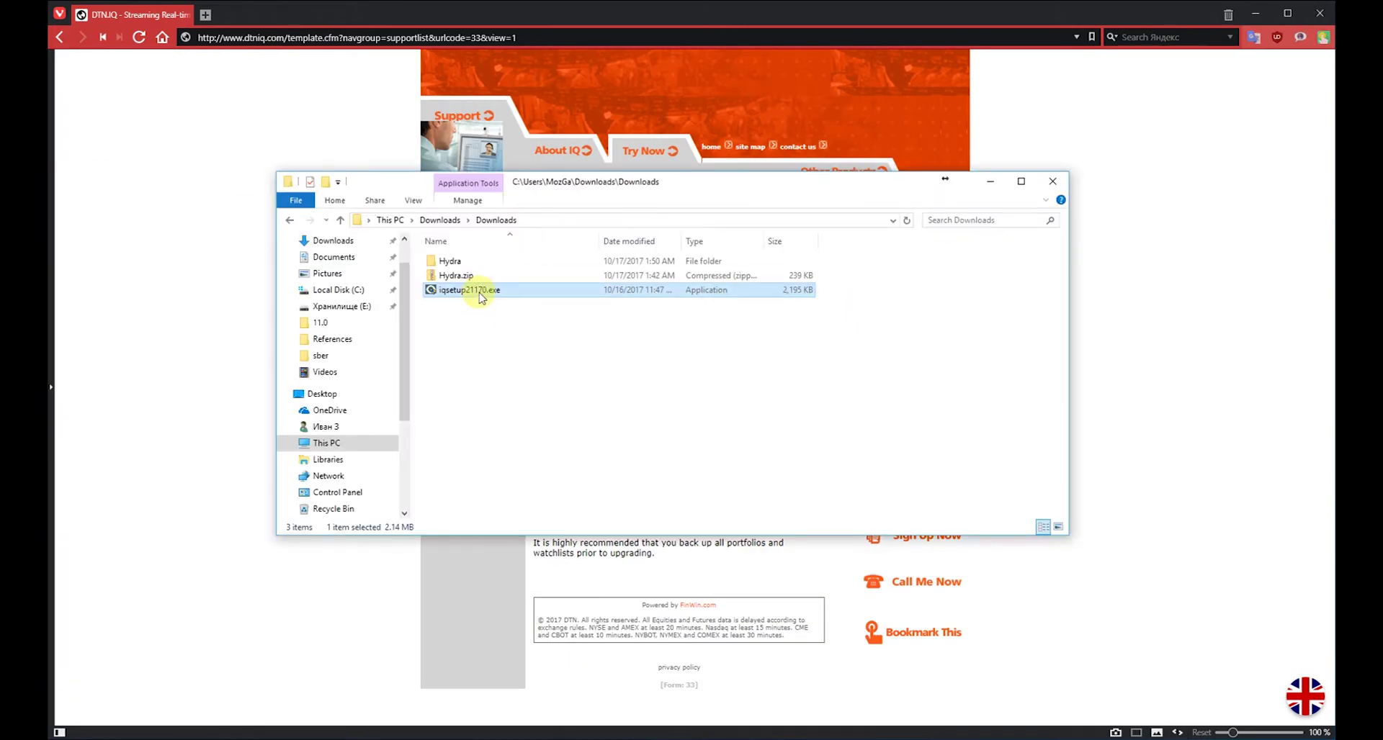
Run iqsetup21170.exe, start IQLink, and connect with the IQFeed login and password
double_click(481, 296)
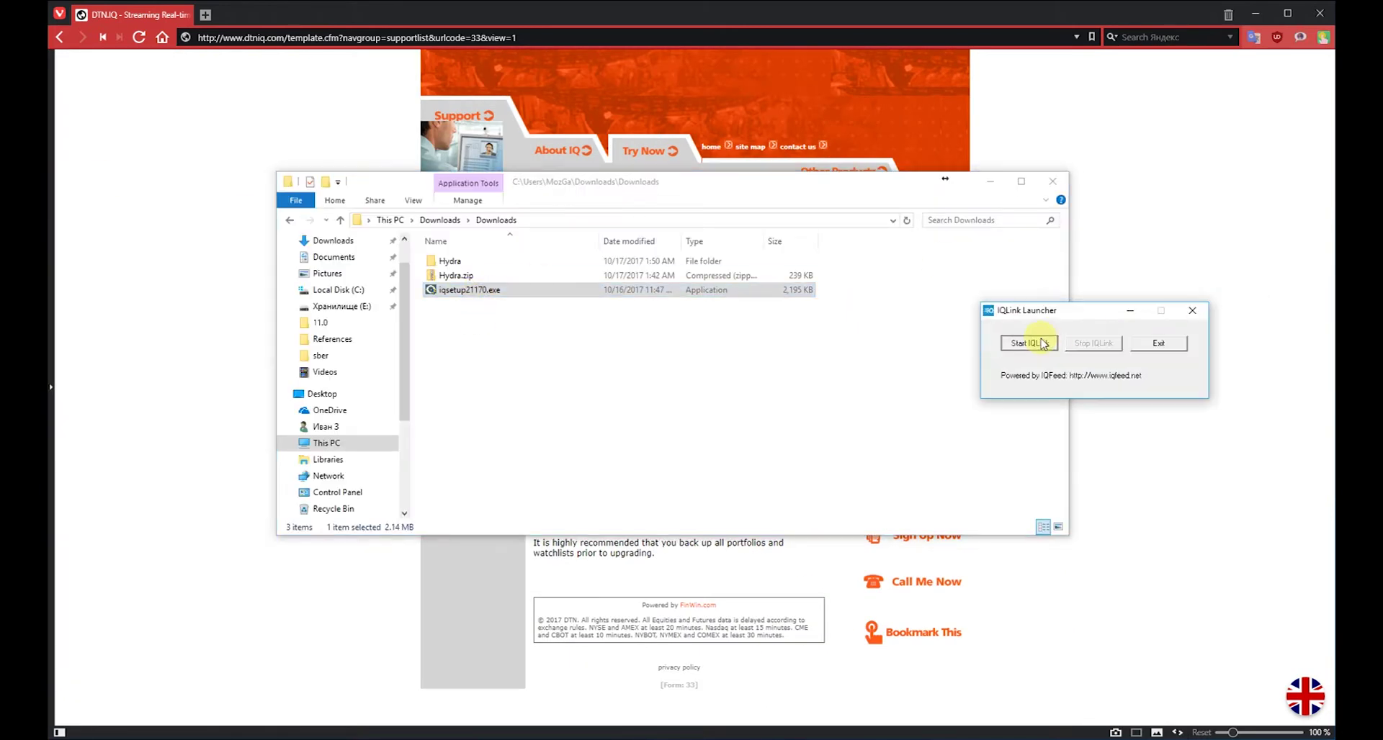
left_click(1027, 342)
left_click_drag(134, 28, 262, 138)
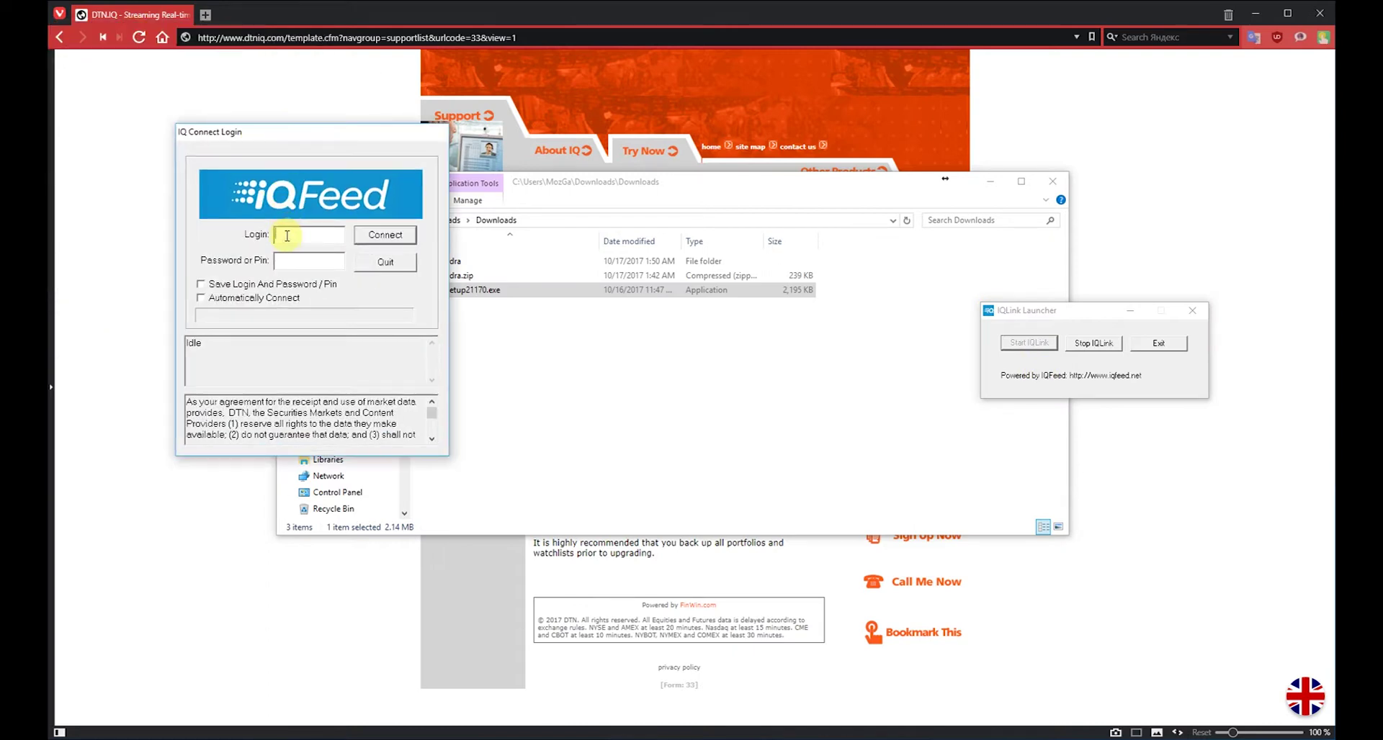
type("123453")
key("Tab")
type("******")
left_click(384, 234)
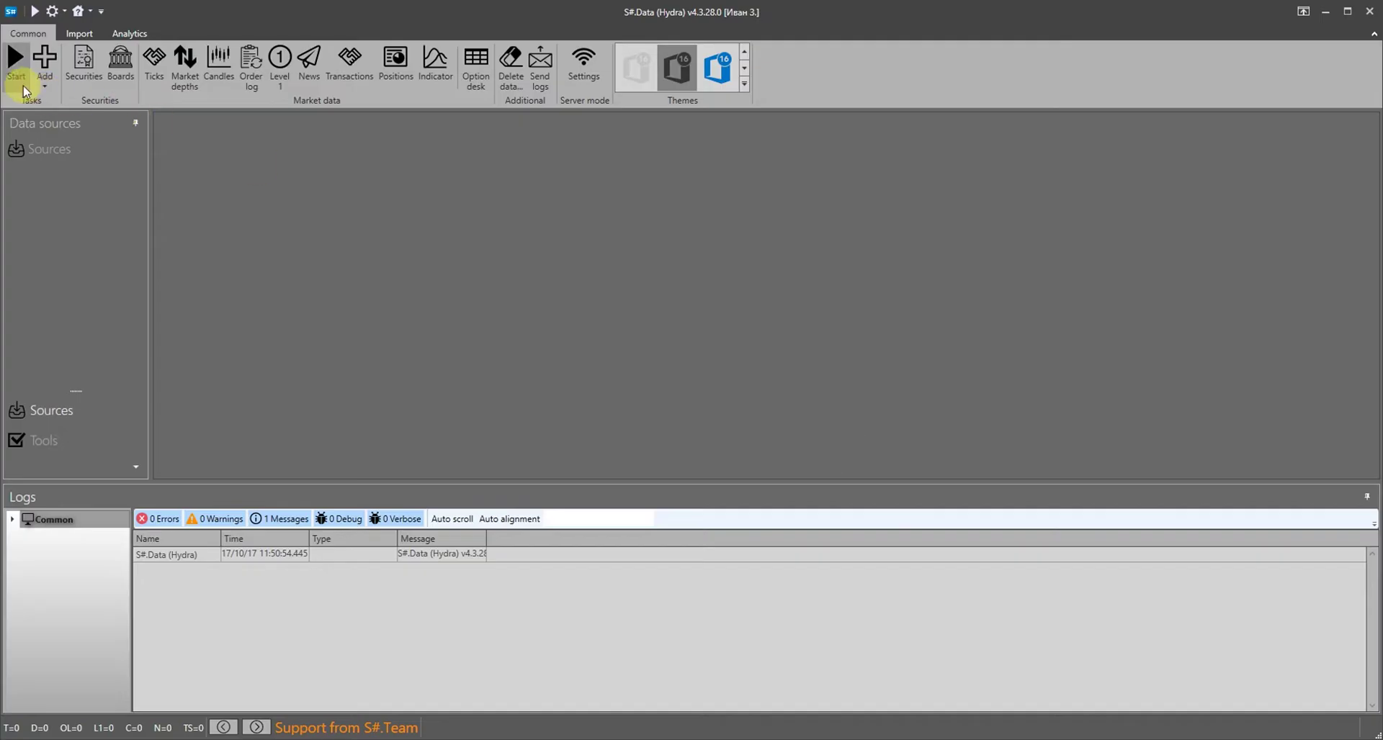
Add IQFeed as a new data source and agree to configure its task now
left_click(43, 83)
left_click(69, 104)
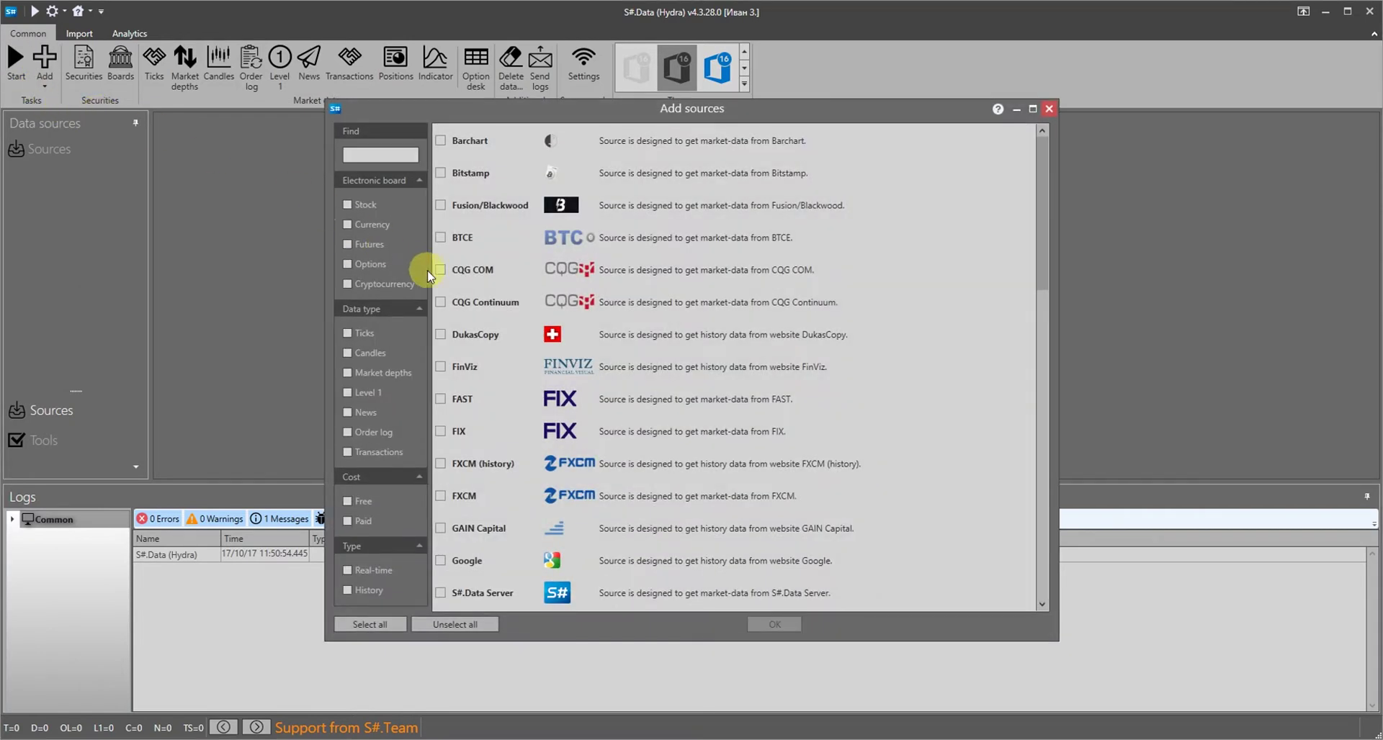
scroll(453, 389, "down", 3)
left_click(442, 368)
left_click(752, 619)
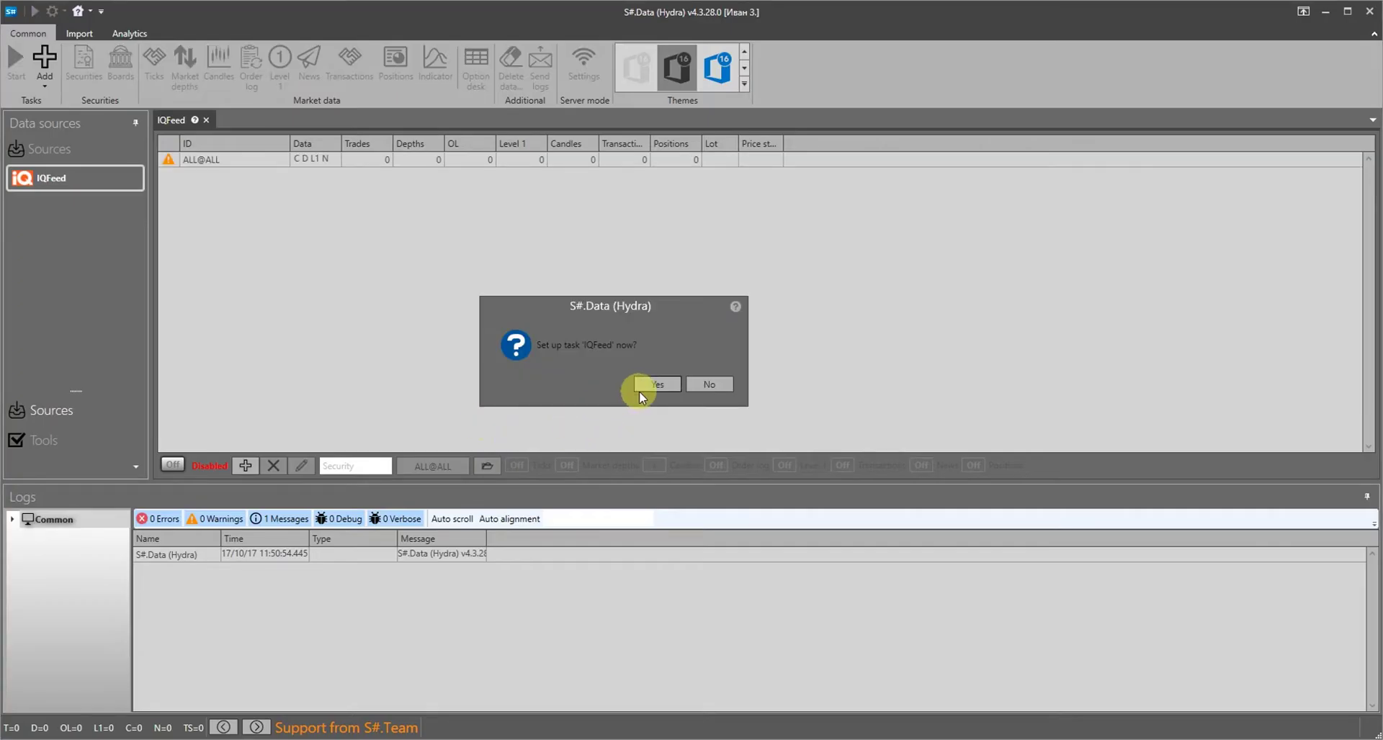
left_click(638, 390)
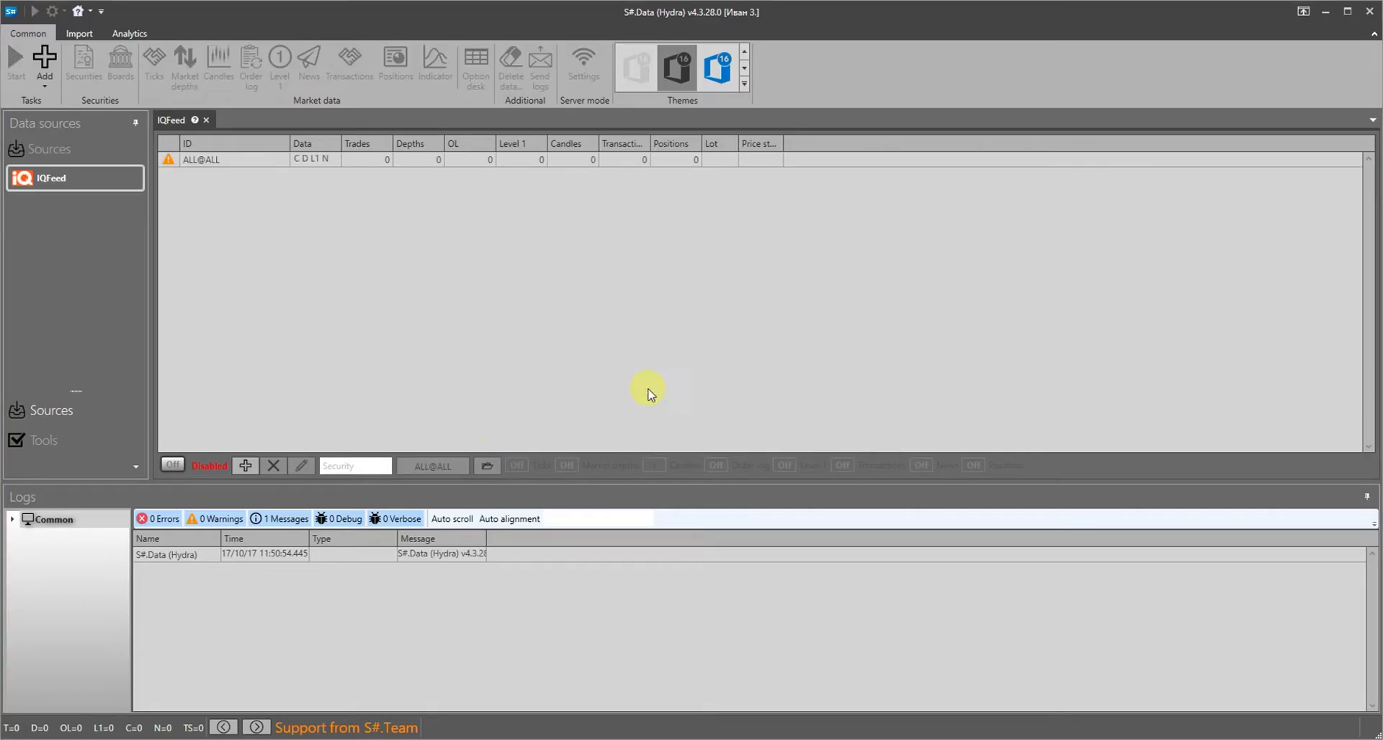
Set the IQFeed data directory to C:\Test_history\IQfeed
left_click_drag(719, 207, 715, 78)
left_click_drag(685, 535, 667, 670)
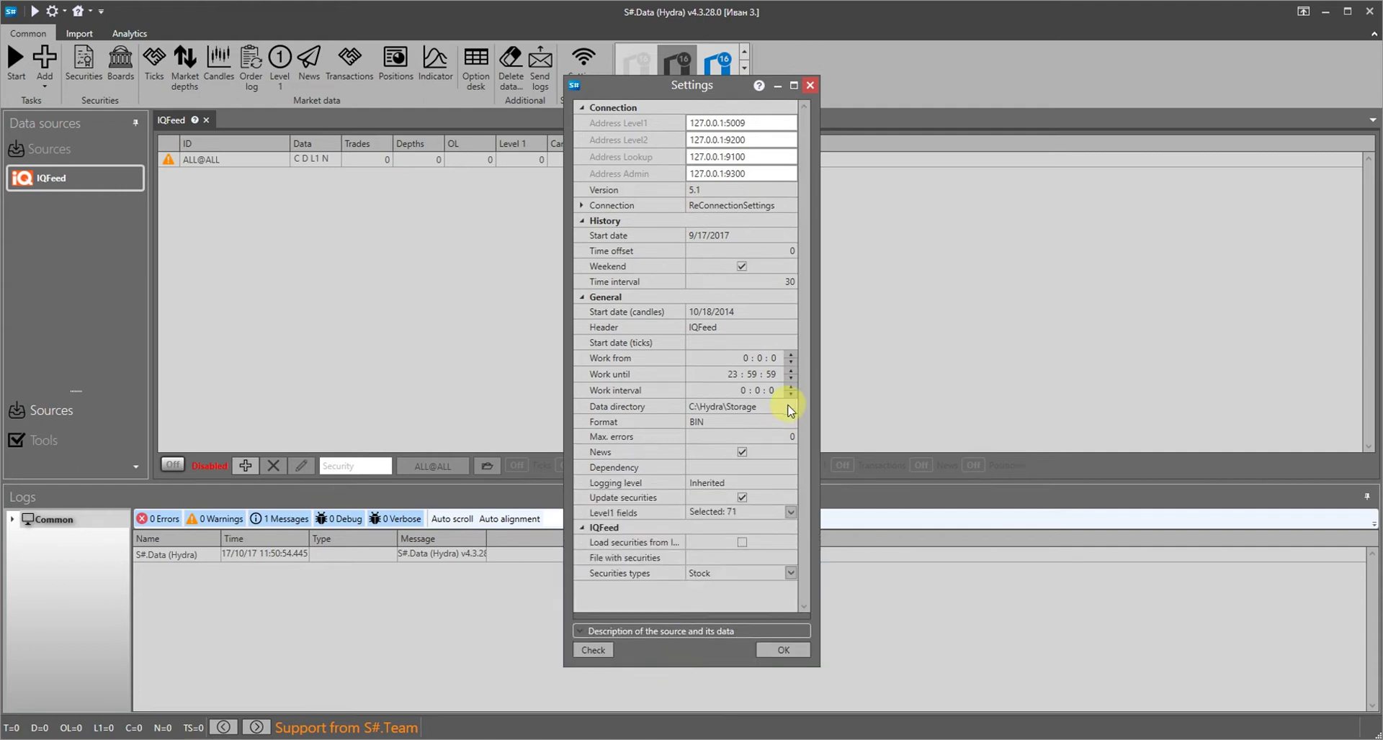
left_click(791, 407)
left_click(789, 405)
left_click(816, 109)
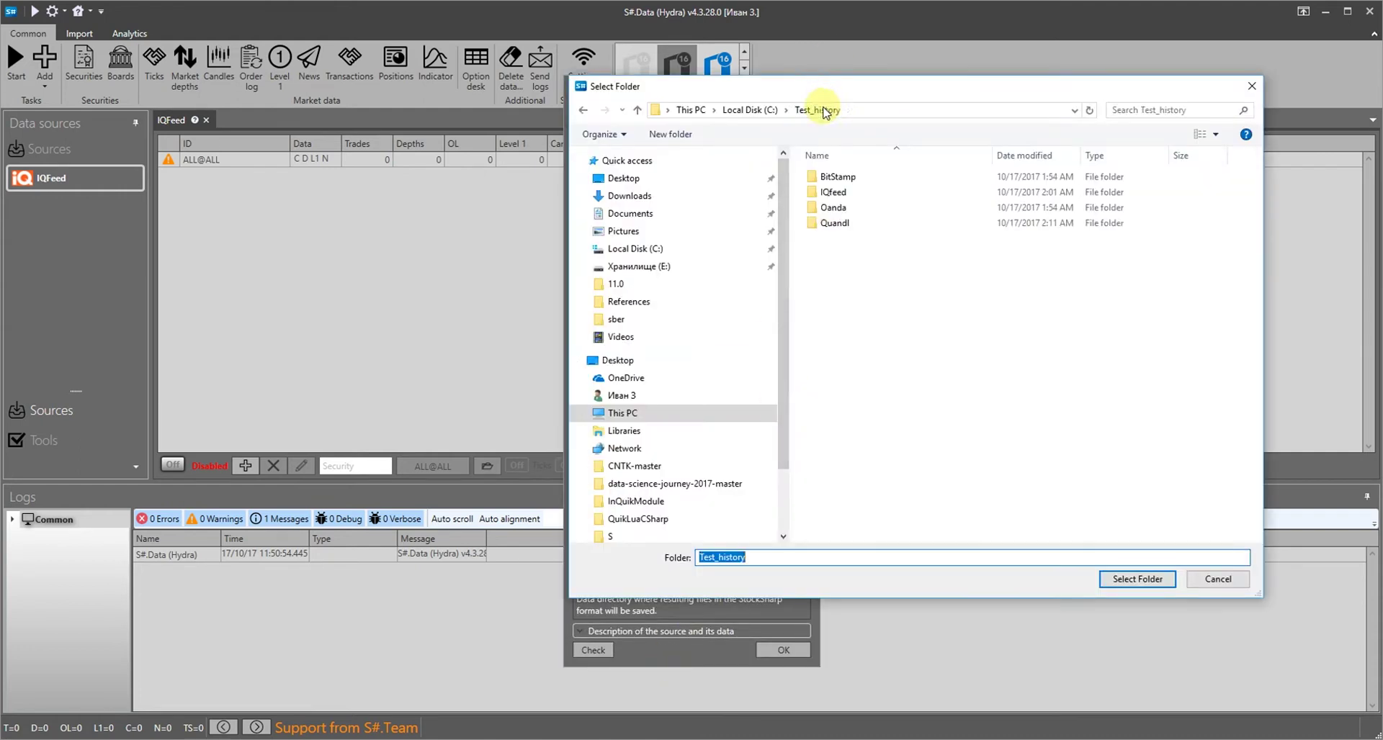
double_click(829, 194)
left_click(1127, 579)
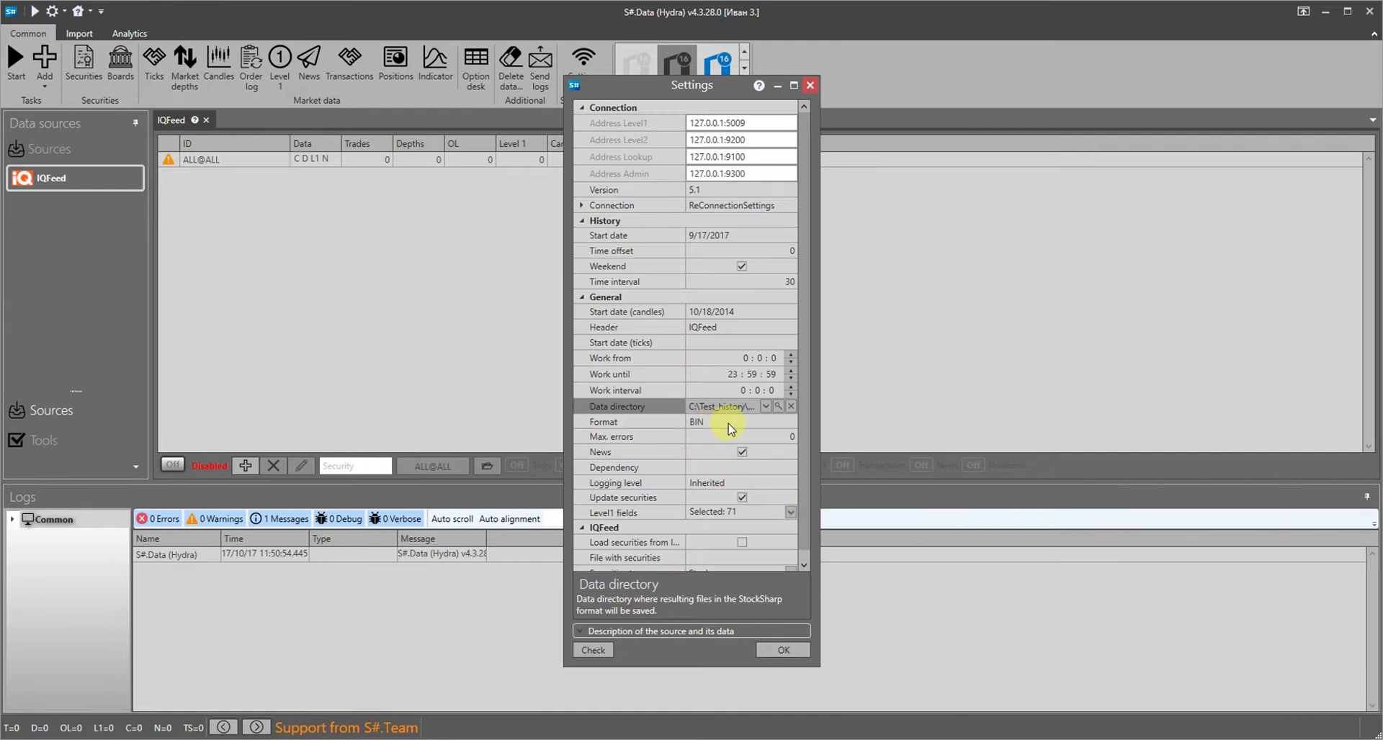
Keep BIN format, set candle start date 10/1/2017, save and enable the IQFeed task
left_click(731, 426)
left_click(733, 423)
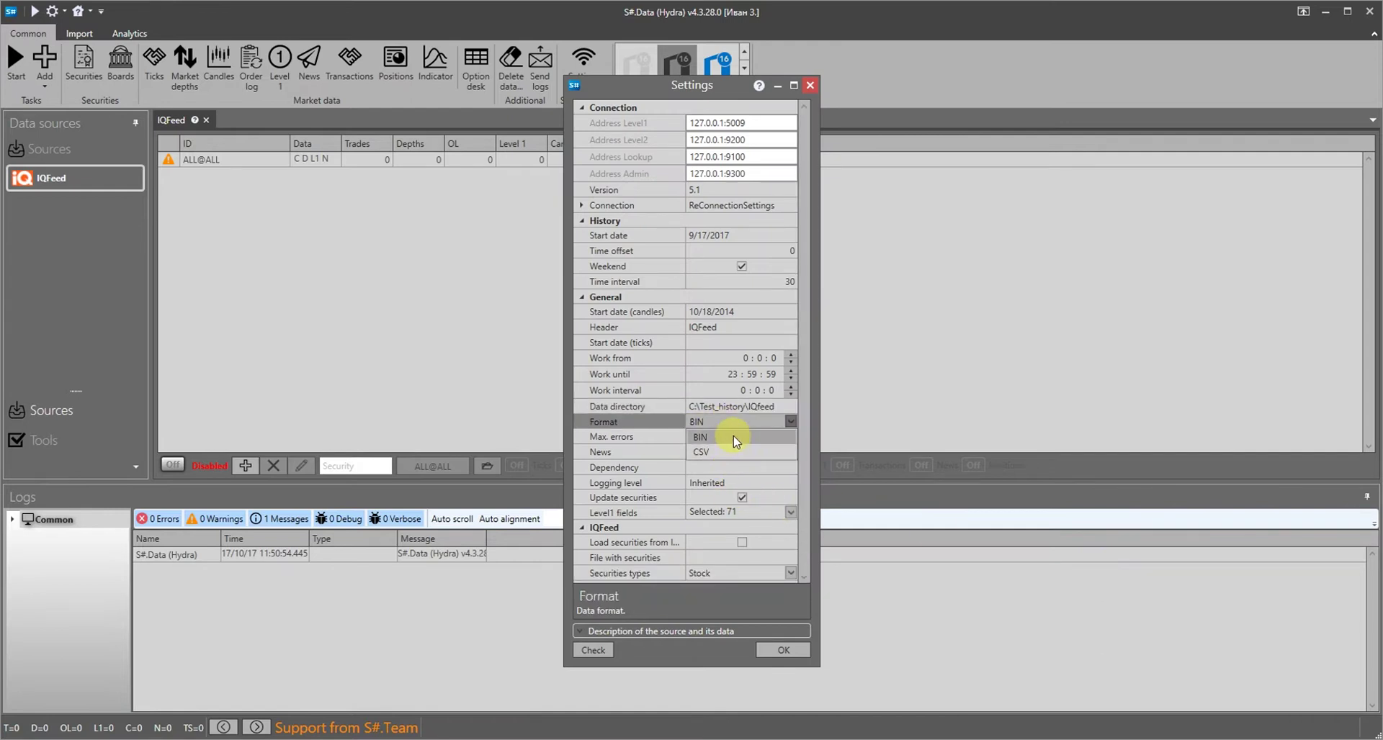
left_click(734, 434)
left_click(774, 235)
left_click(790, 234)
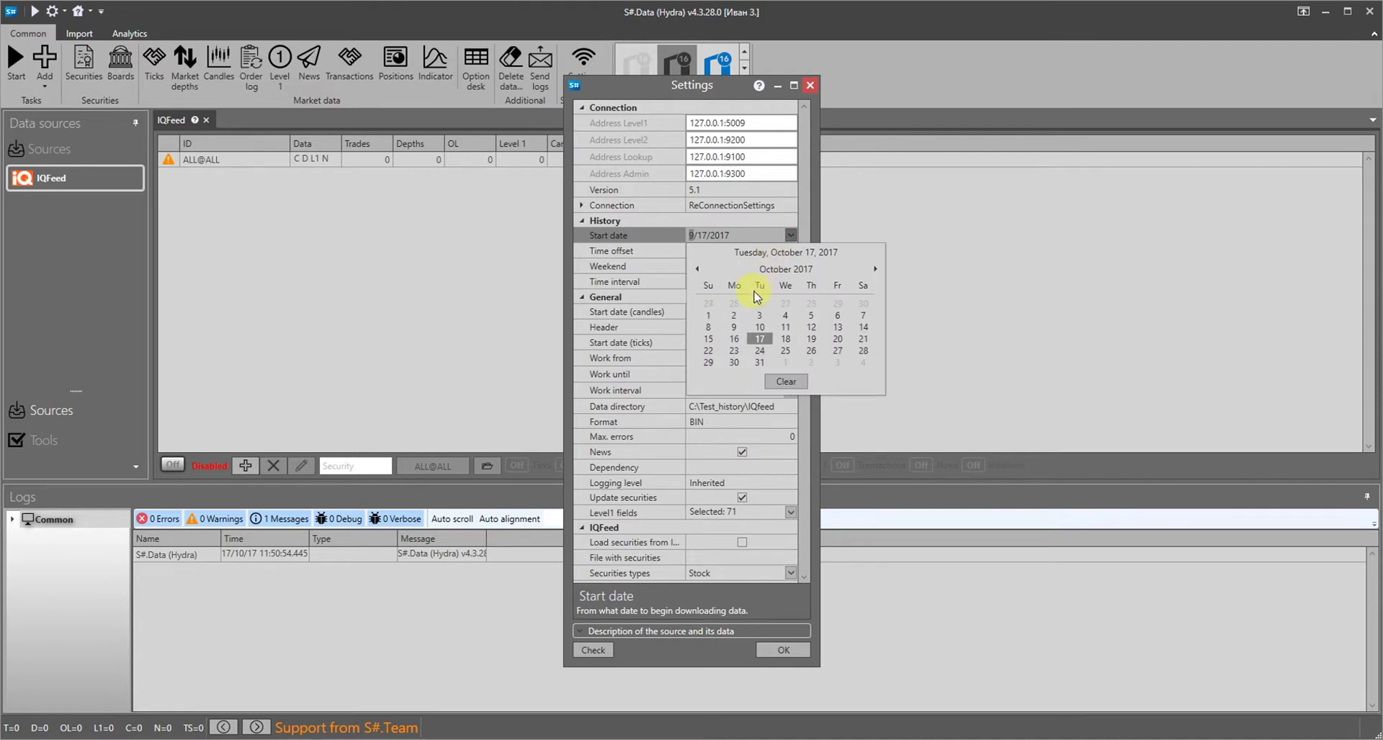
left_click(712, 315)
left_click(790, 312)
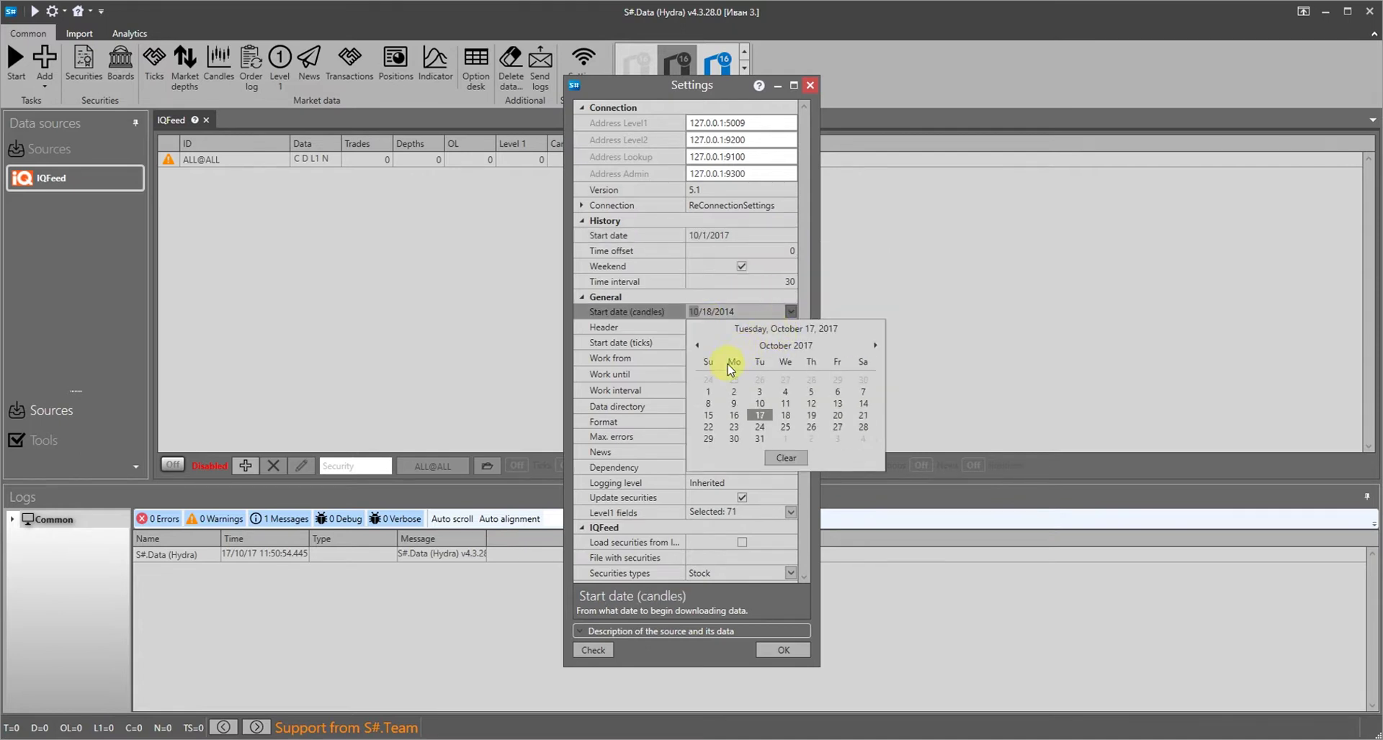
left_click(709, 392)
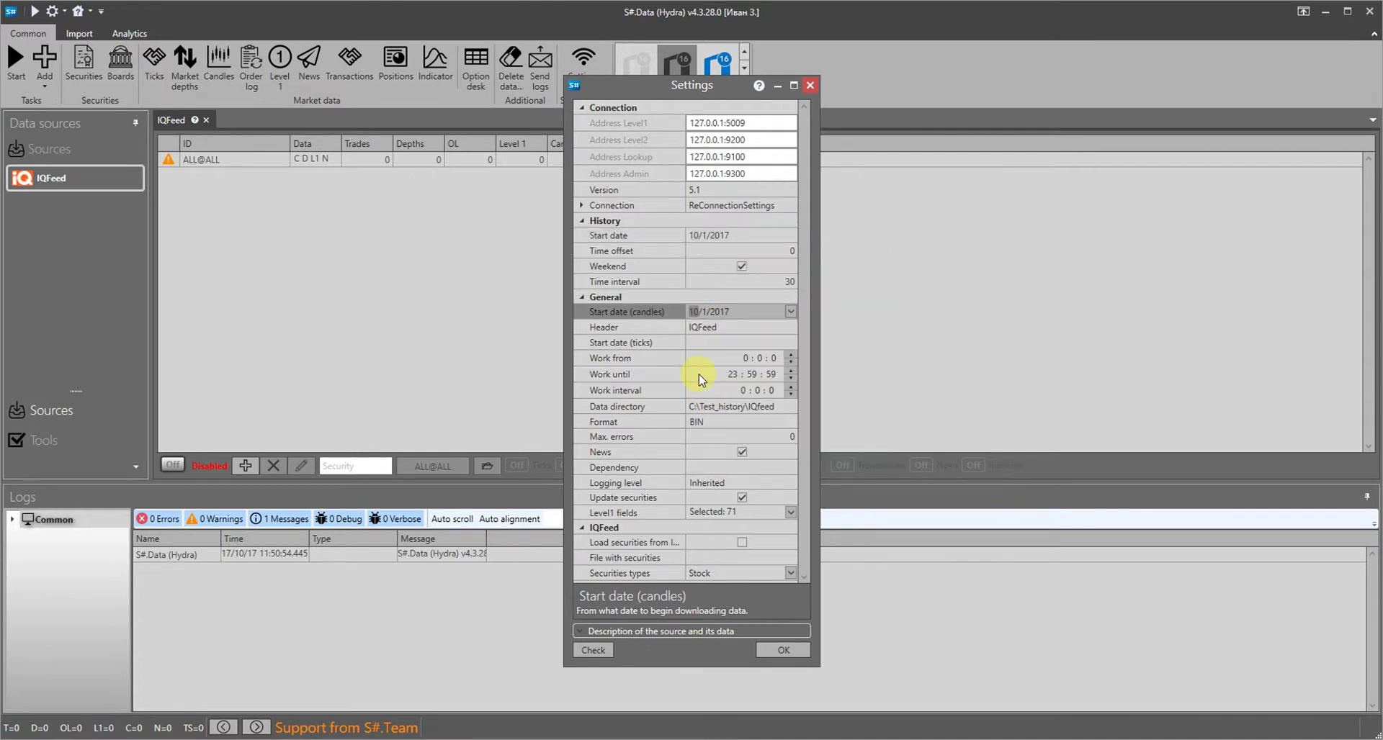
left_click(775, 651)
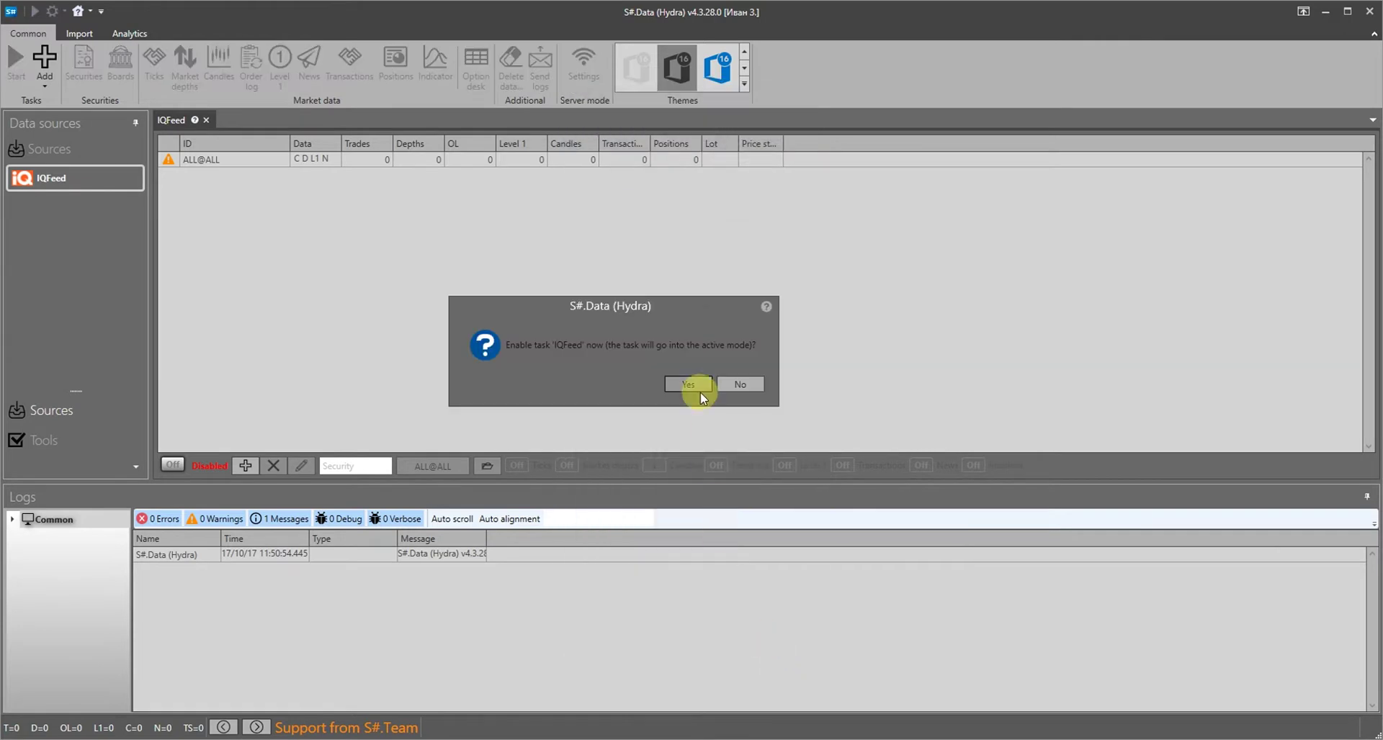
left_click(700, 392)
Download IQFeed securities matching the code 'aa'
left_click(697, 390)
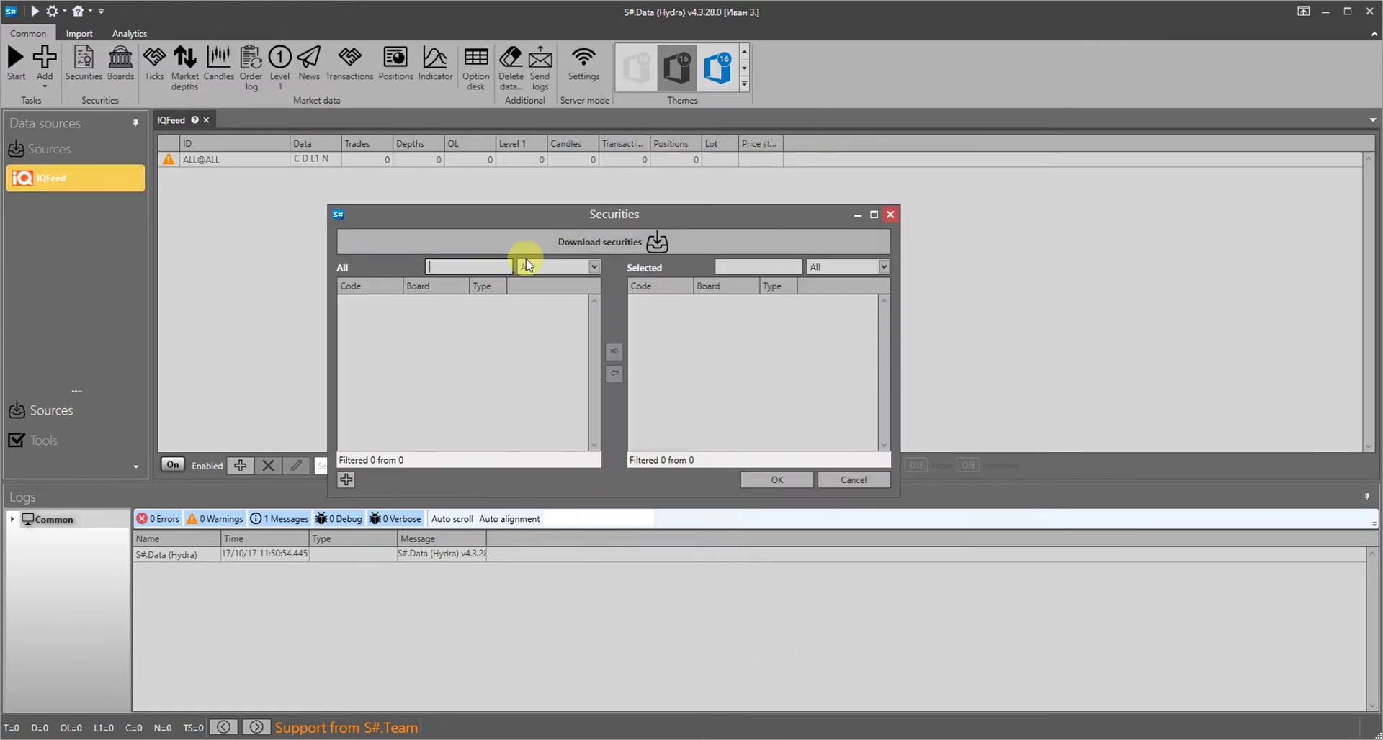
left_click(612, 243)
left_click(609, 268)
type("aapl")
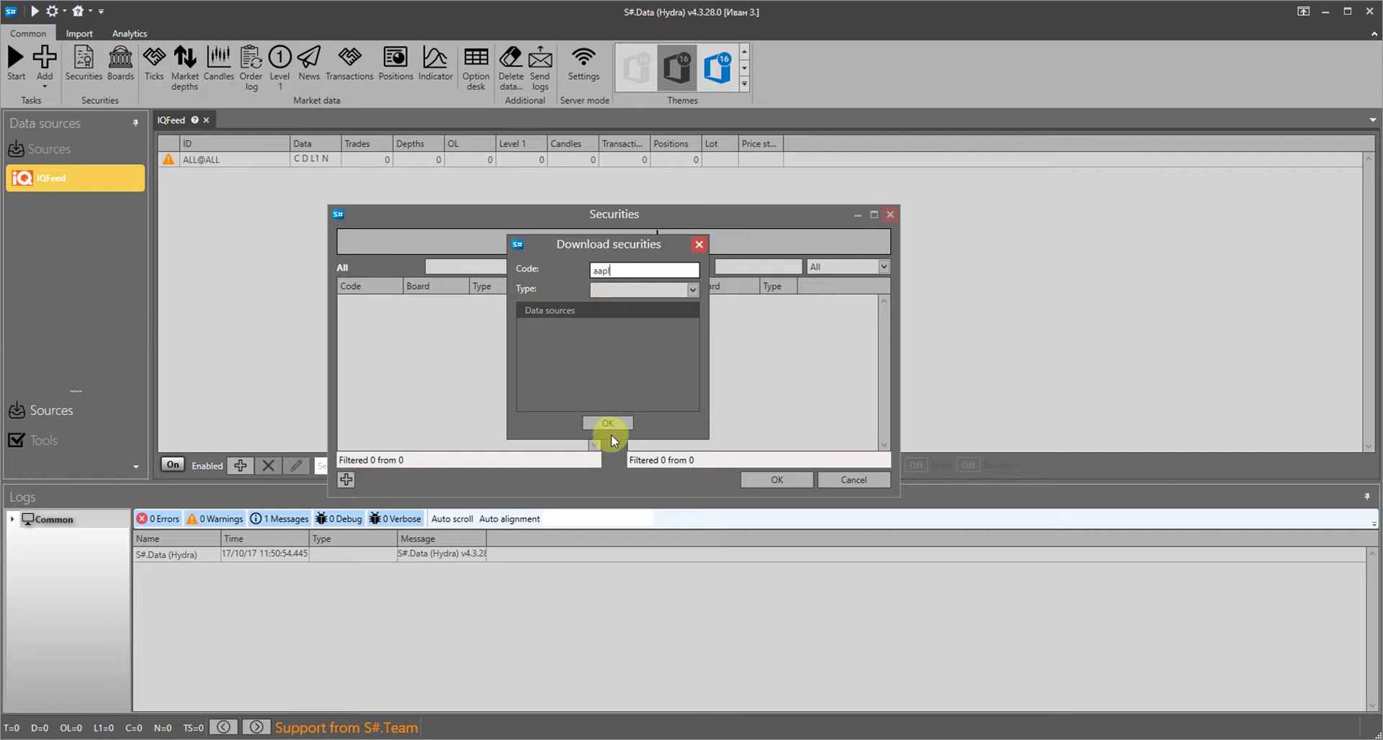
left_click(609, 423)
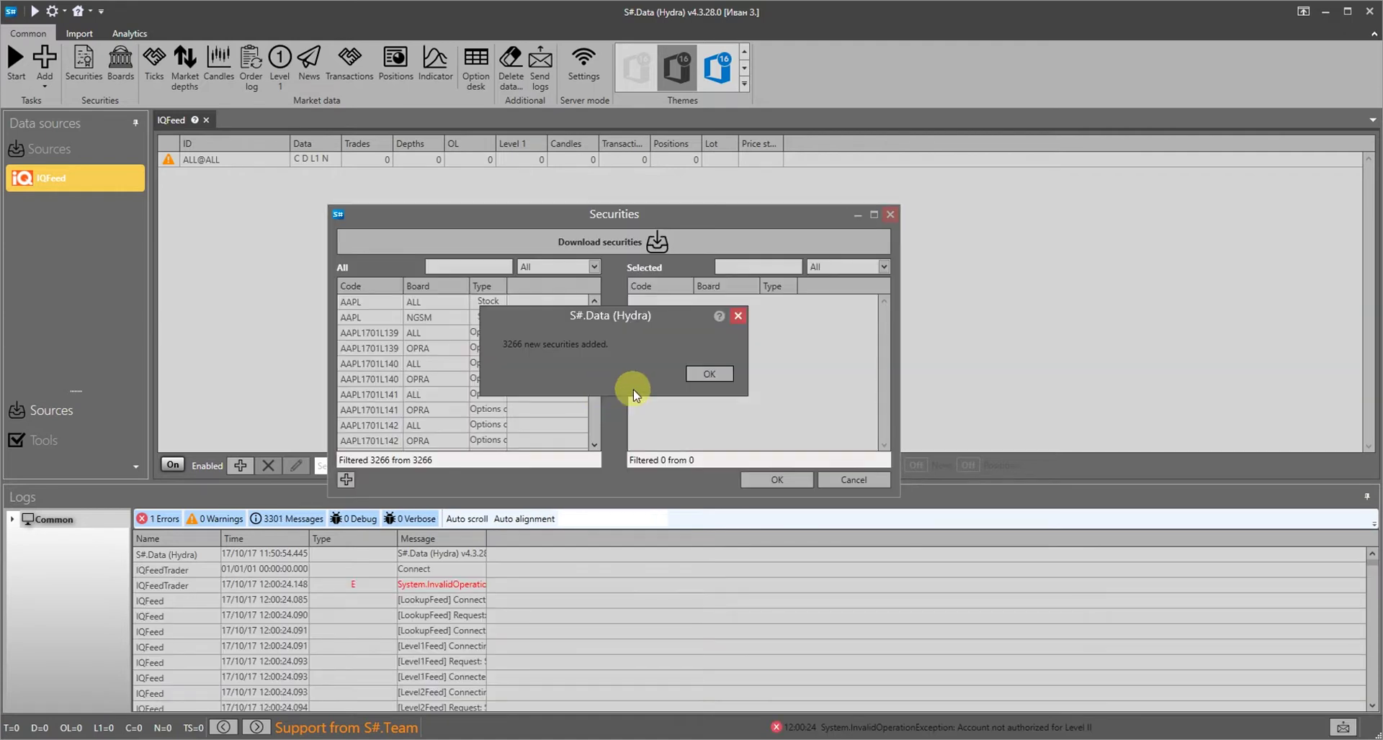
left_click(697, 376)
Move AAPL on boards ALL and NGSM into the Selected list
left_click(421, 302)
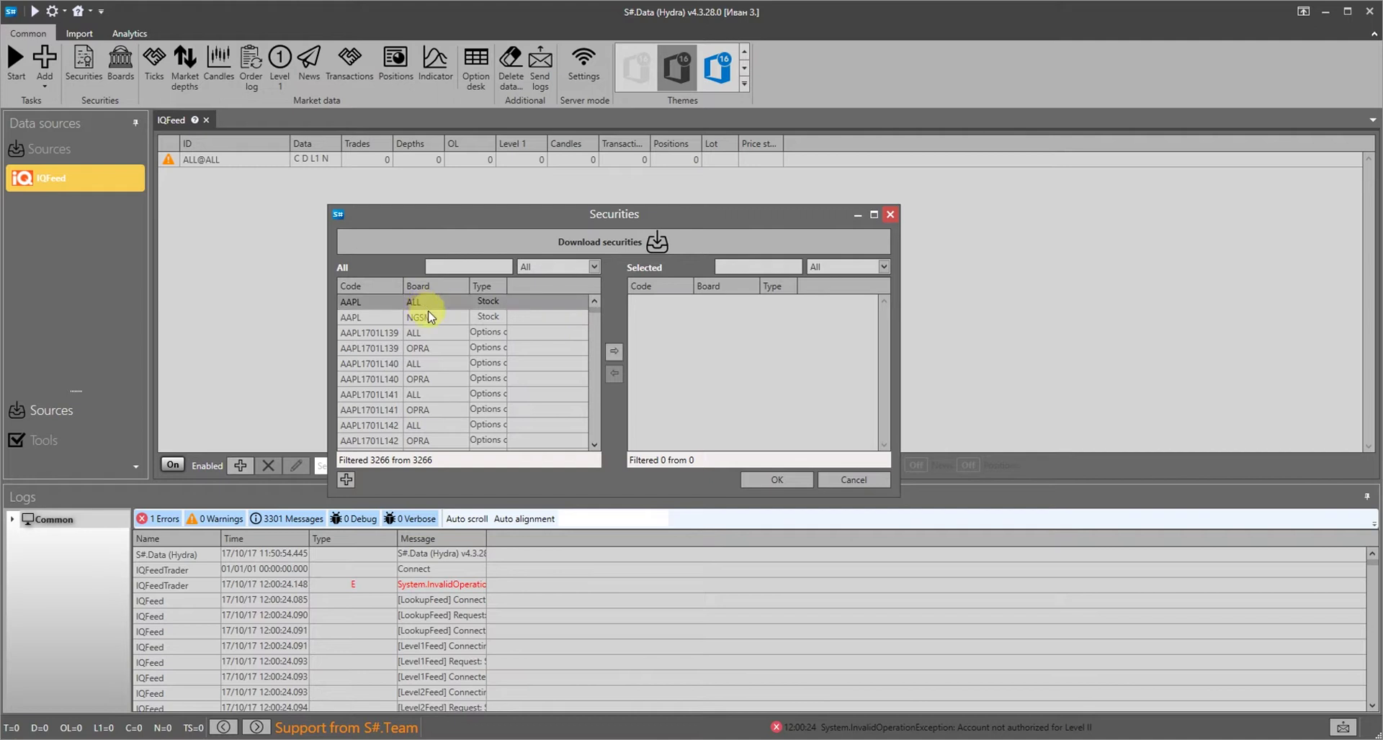
mouse_move(594, 311)
left_mouse_down()
mouse_move(580, 450)
mouse_move(607, 301)
left_mouse_up()
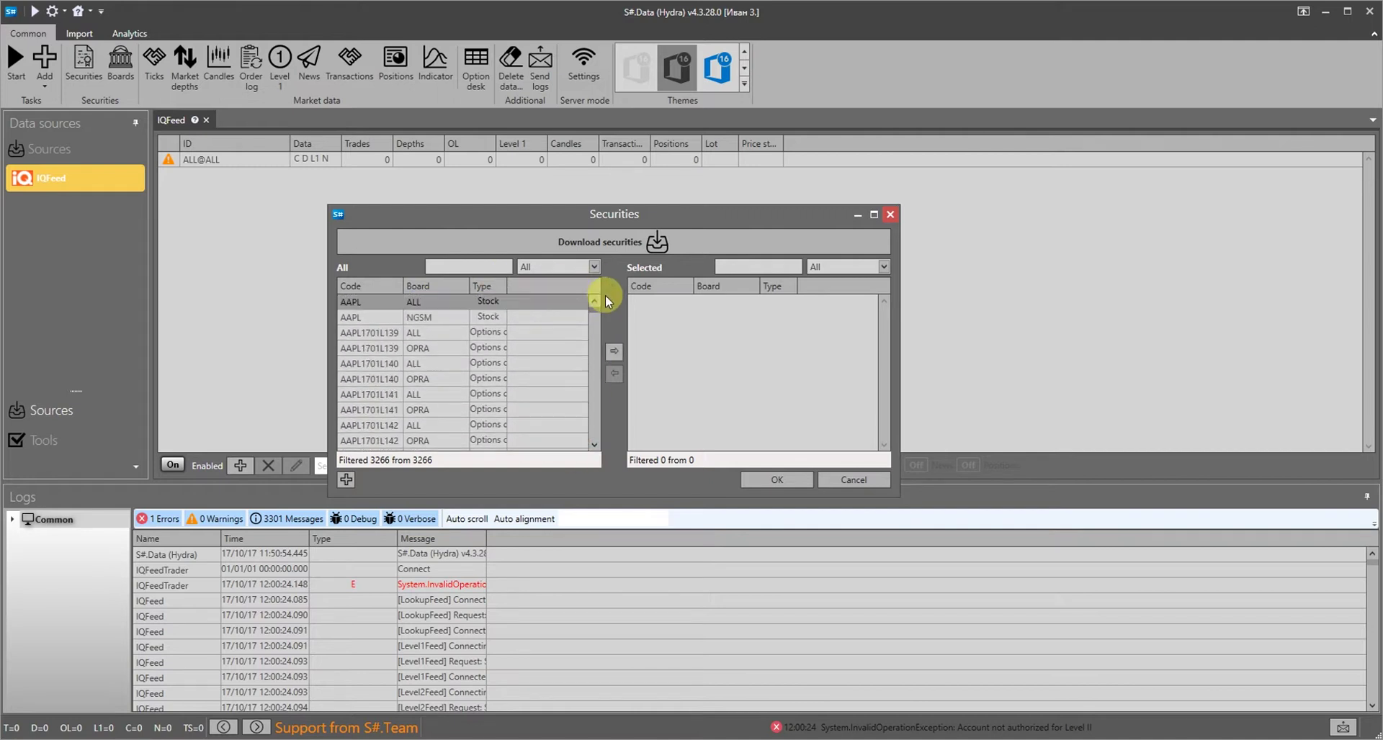
double_click(486, 302)
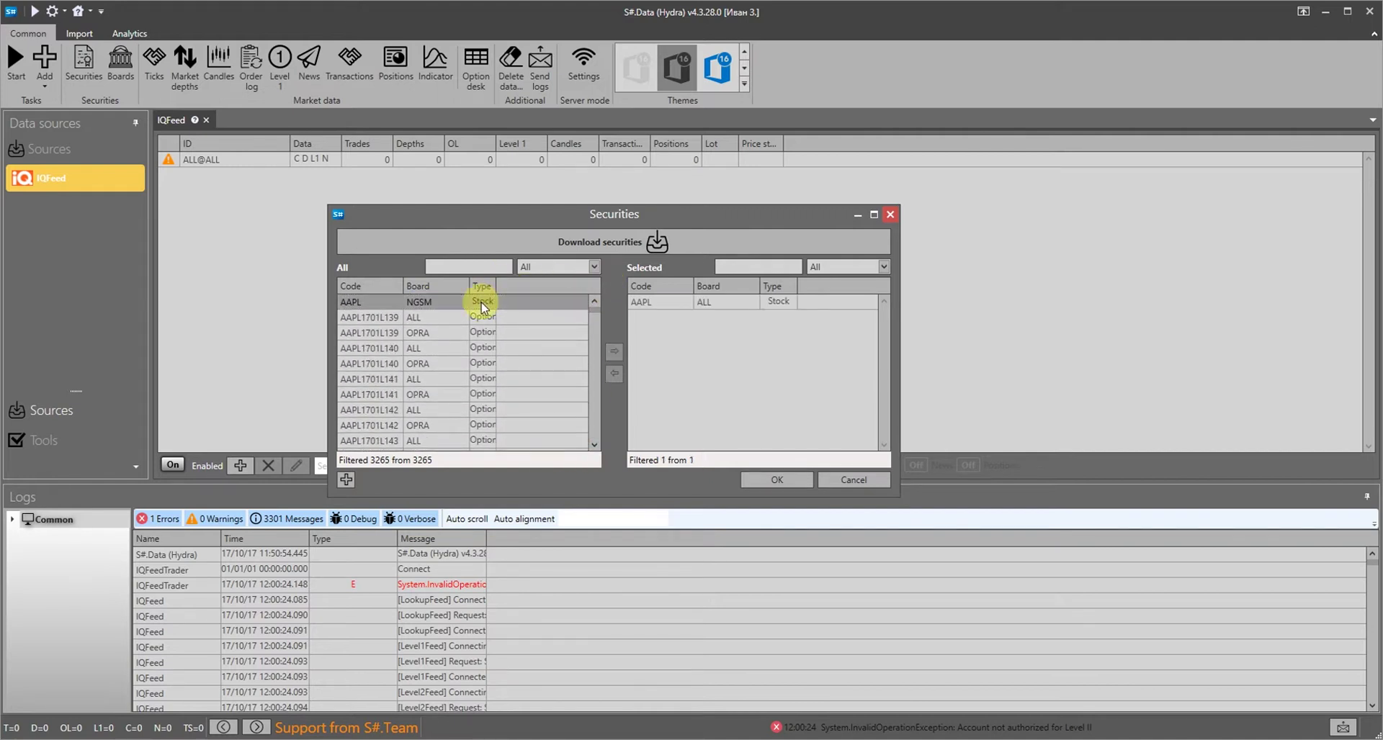
double_click(481, 304)
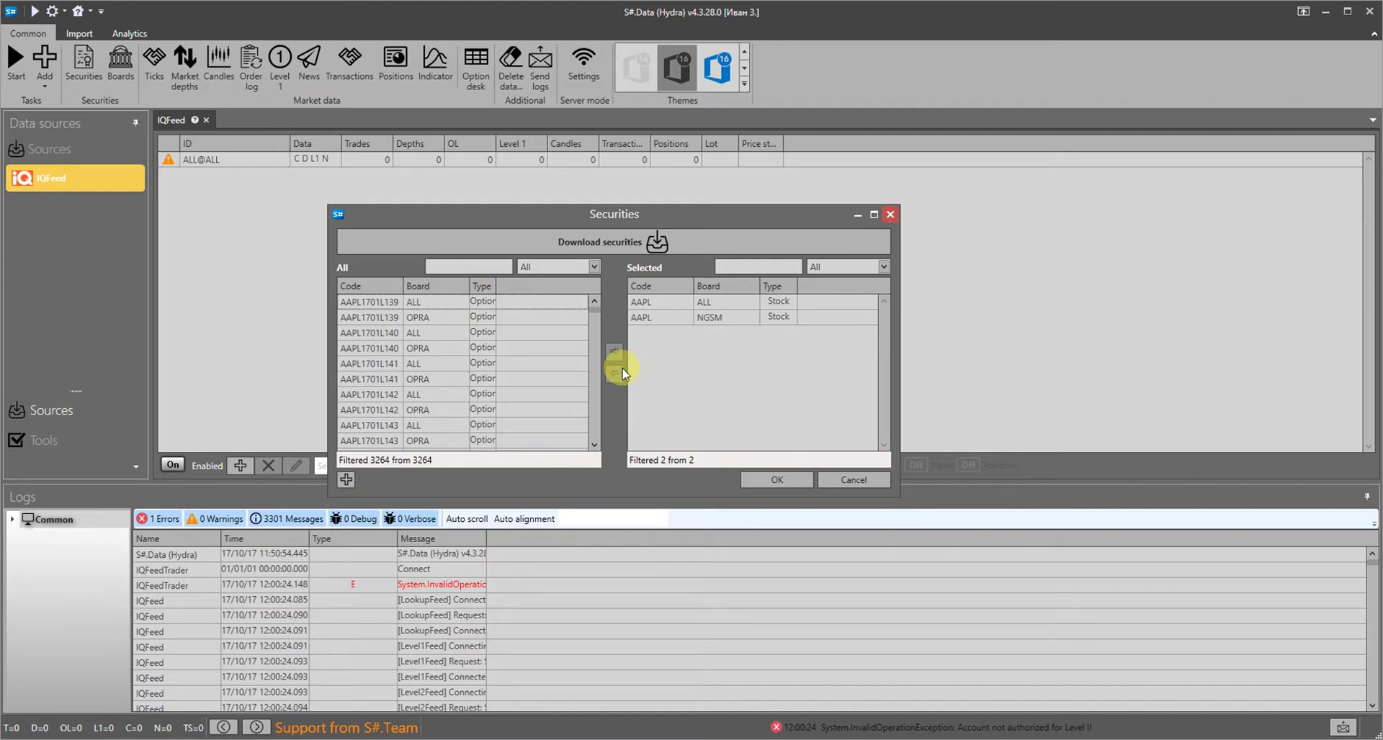
Confirm both AAPL securities, turn off Market depths and News for AAPL@ALL, and start the task
left_click(771, 481)
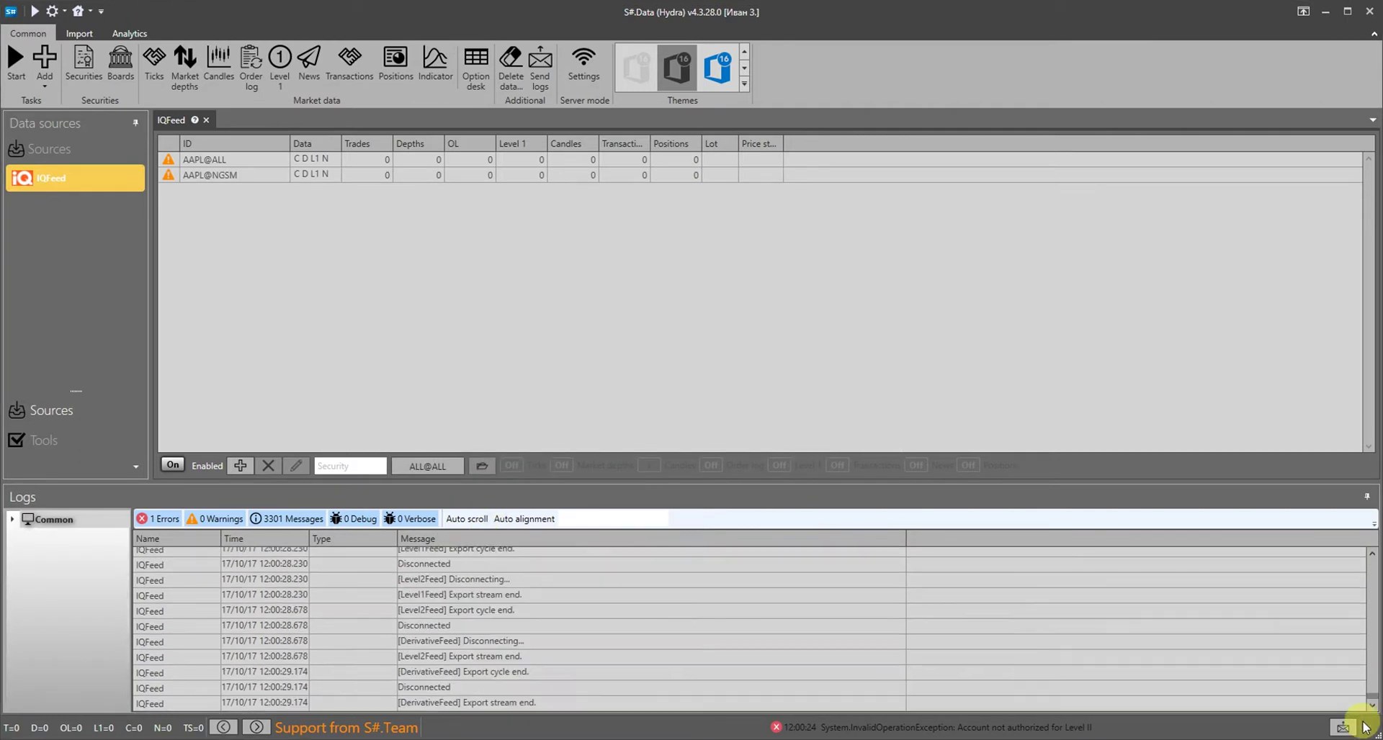
left_click(411, 177)
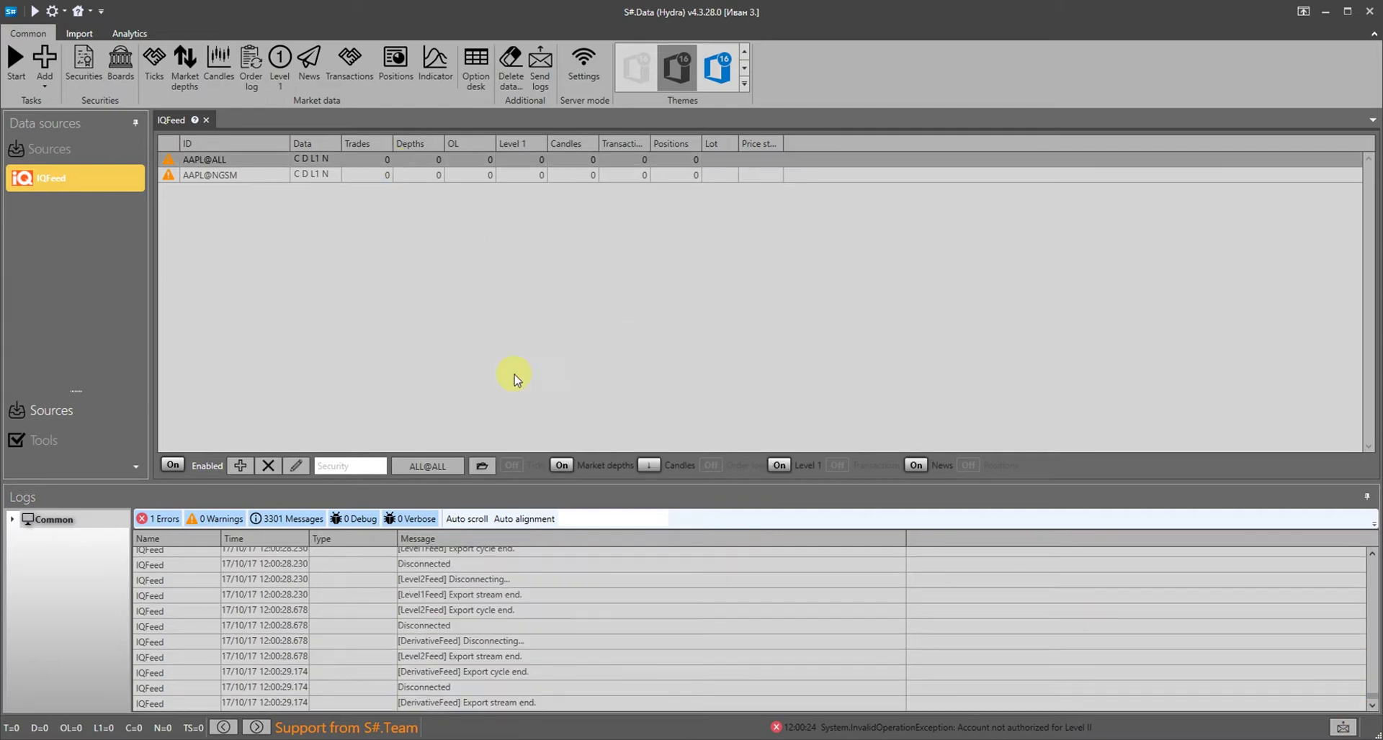
left_click(561, 465)
left_click(915, 465)
left_click(649, 465)
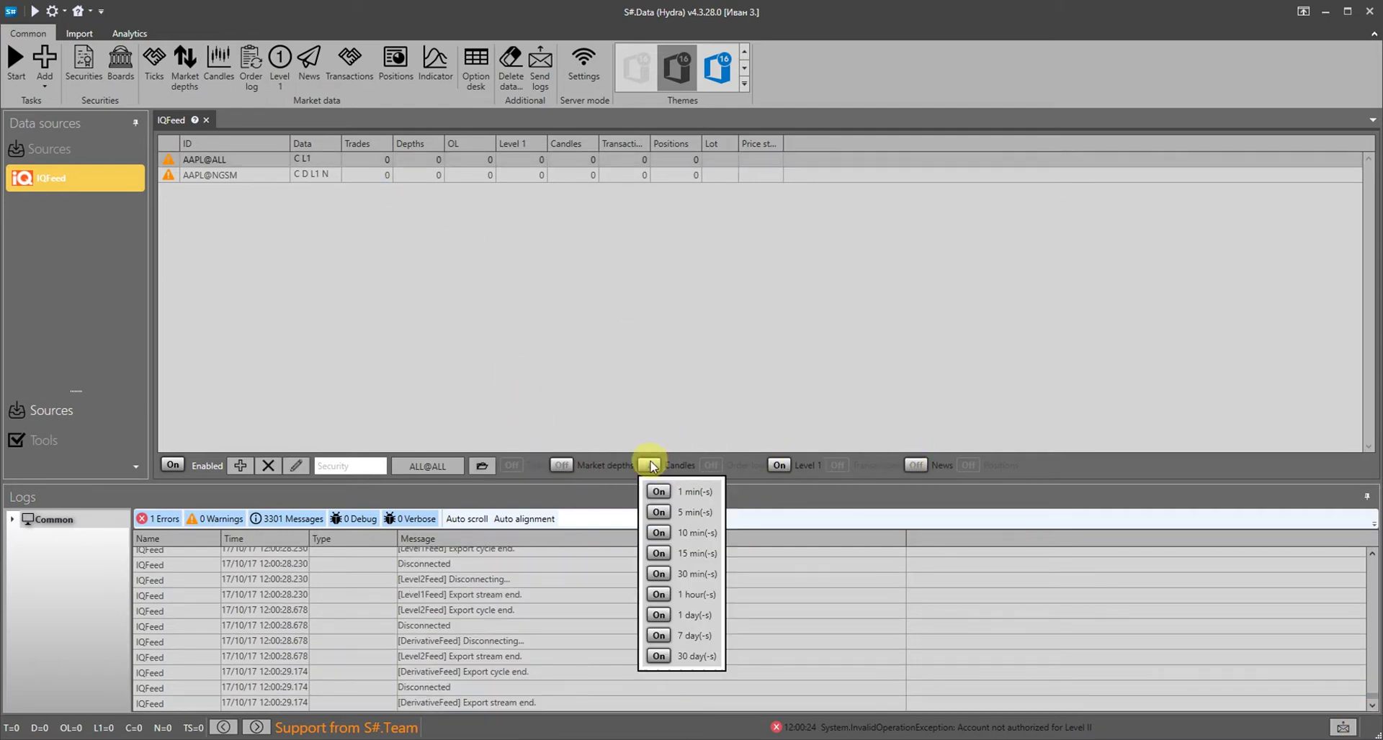
left_click(648, 324)
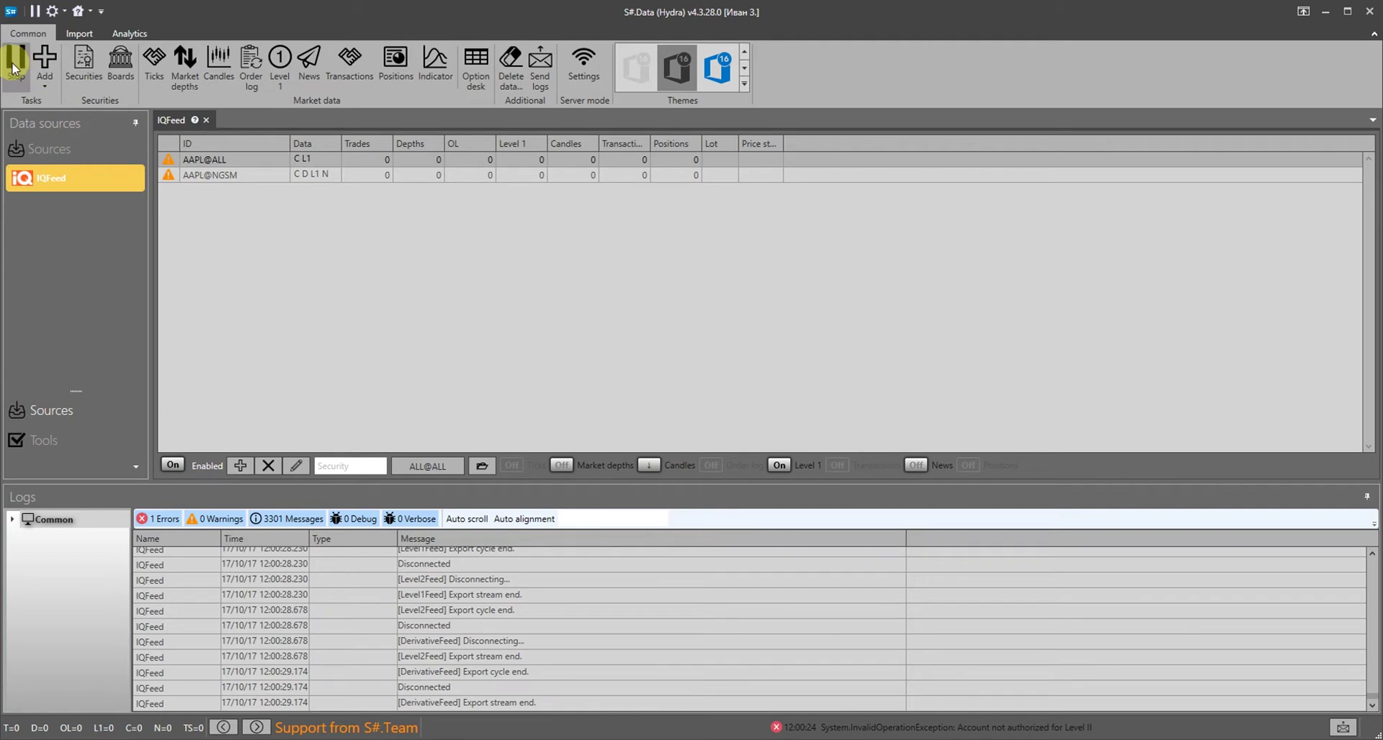
left_click(12, 70)
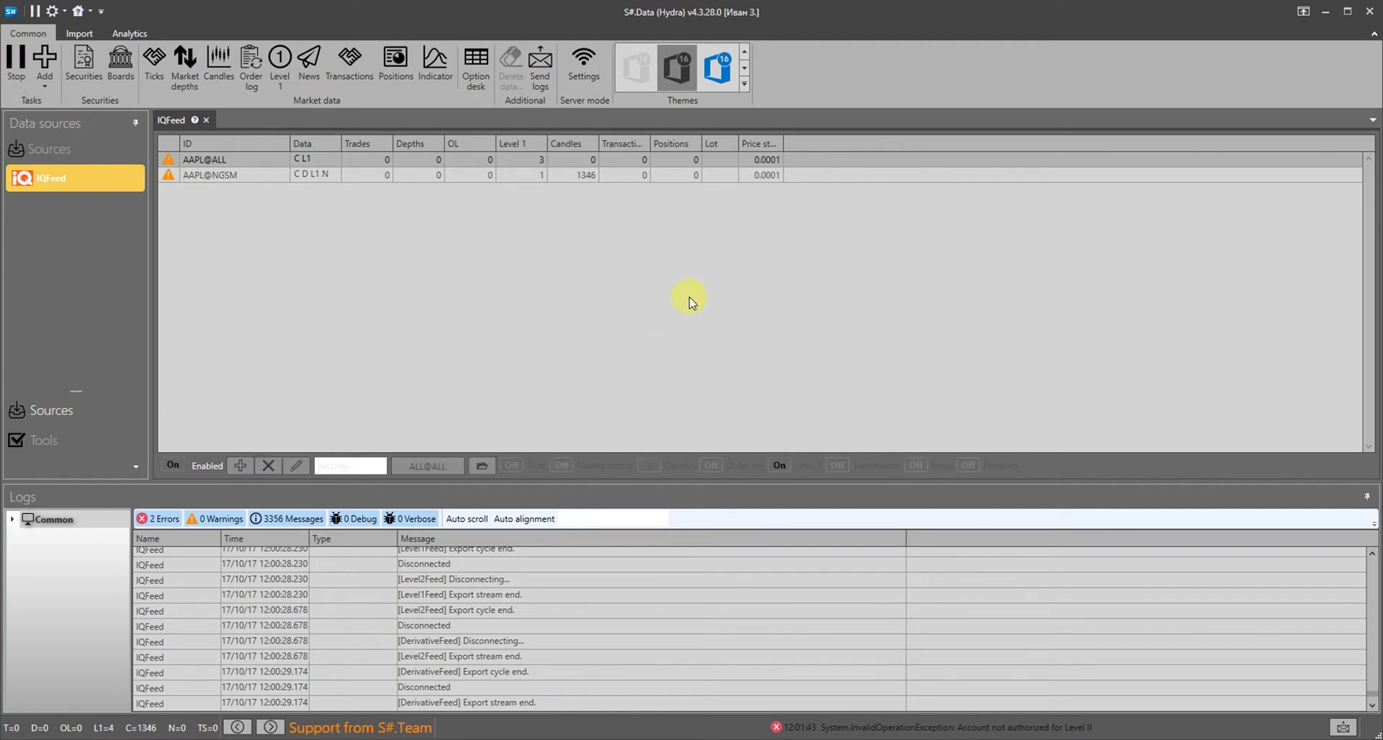
right_click(588, 177)
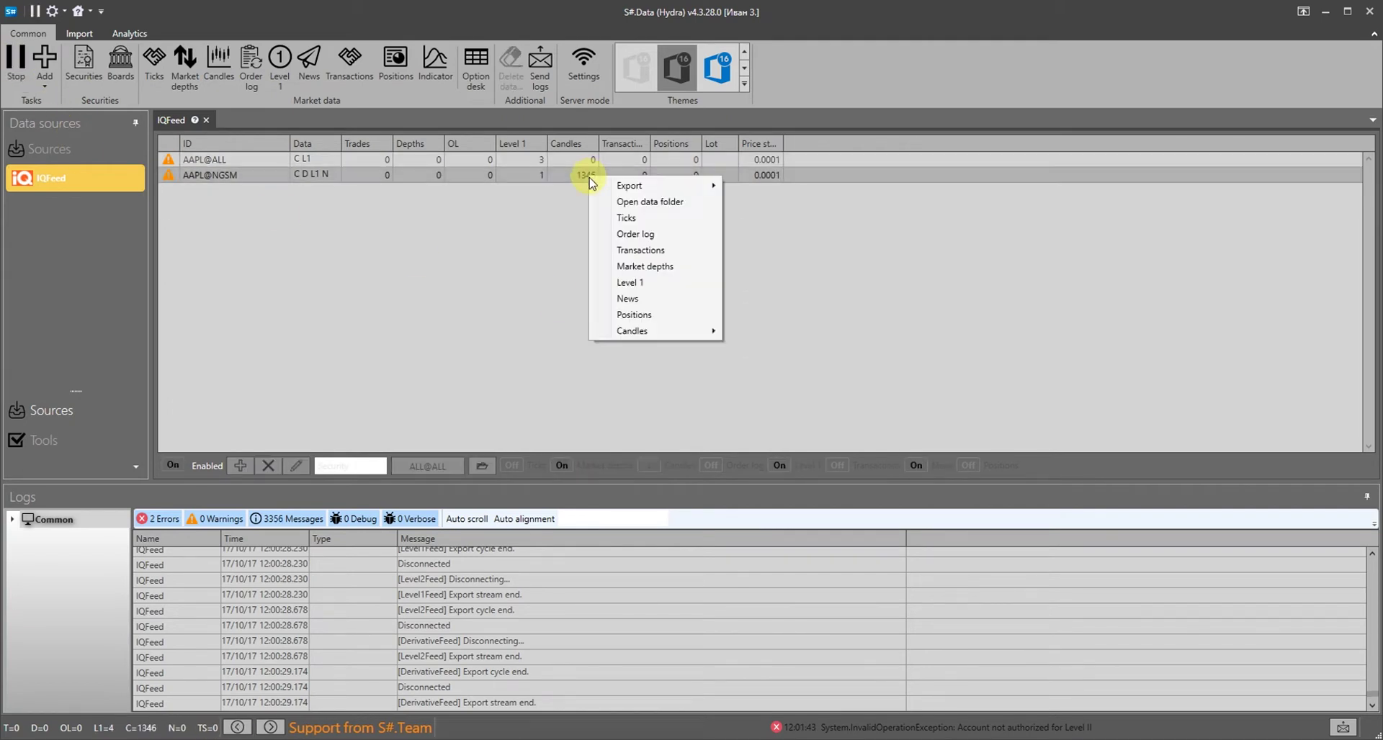
Load AAPL@NGSM 10-minute candles, pan the chart across days, then close the Chart and Candles tabs
mouse_move(656, 333)
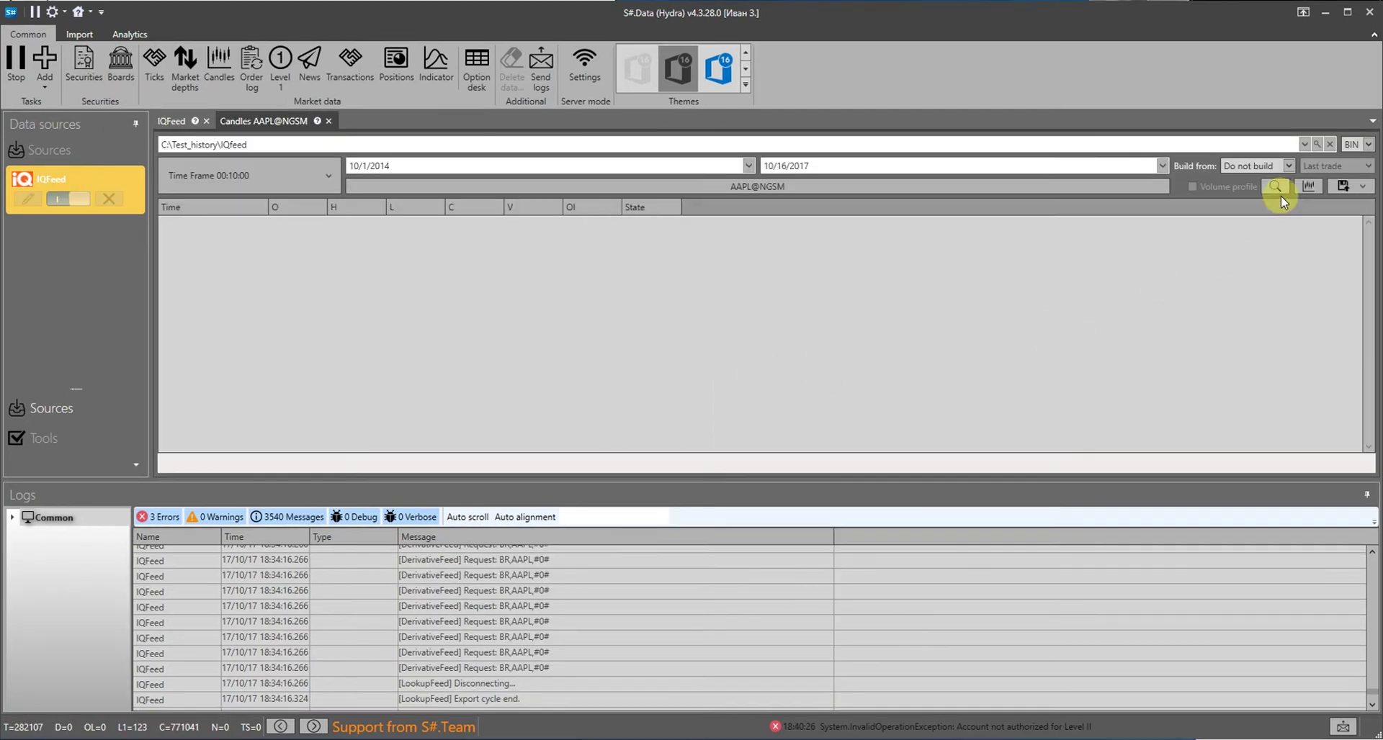
left_click(1276, 187)
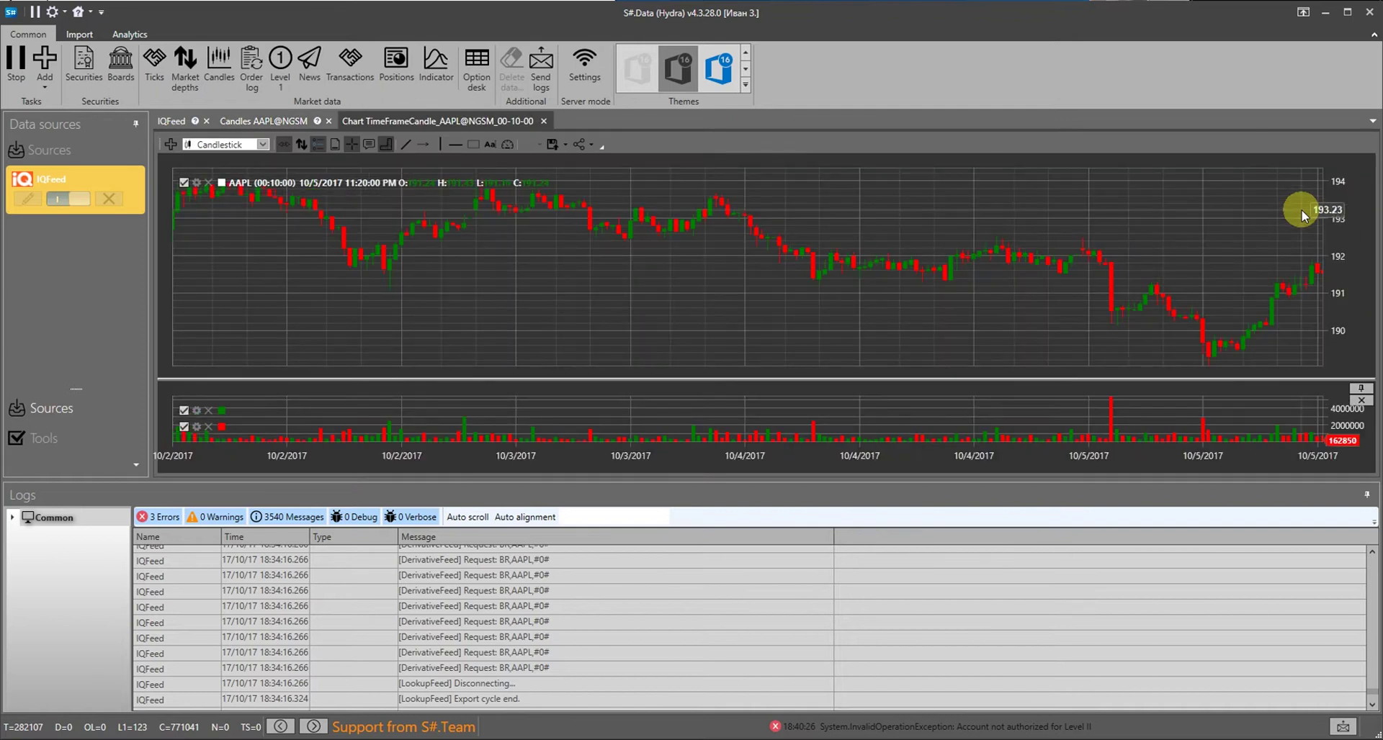
left_click_drag(1302, 210, 224, 301)
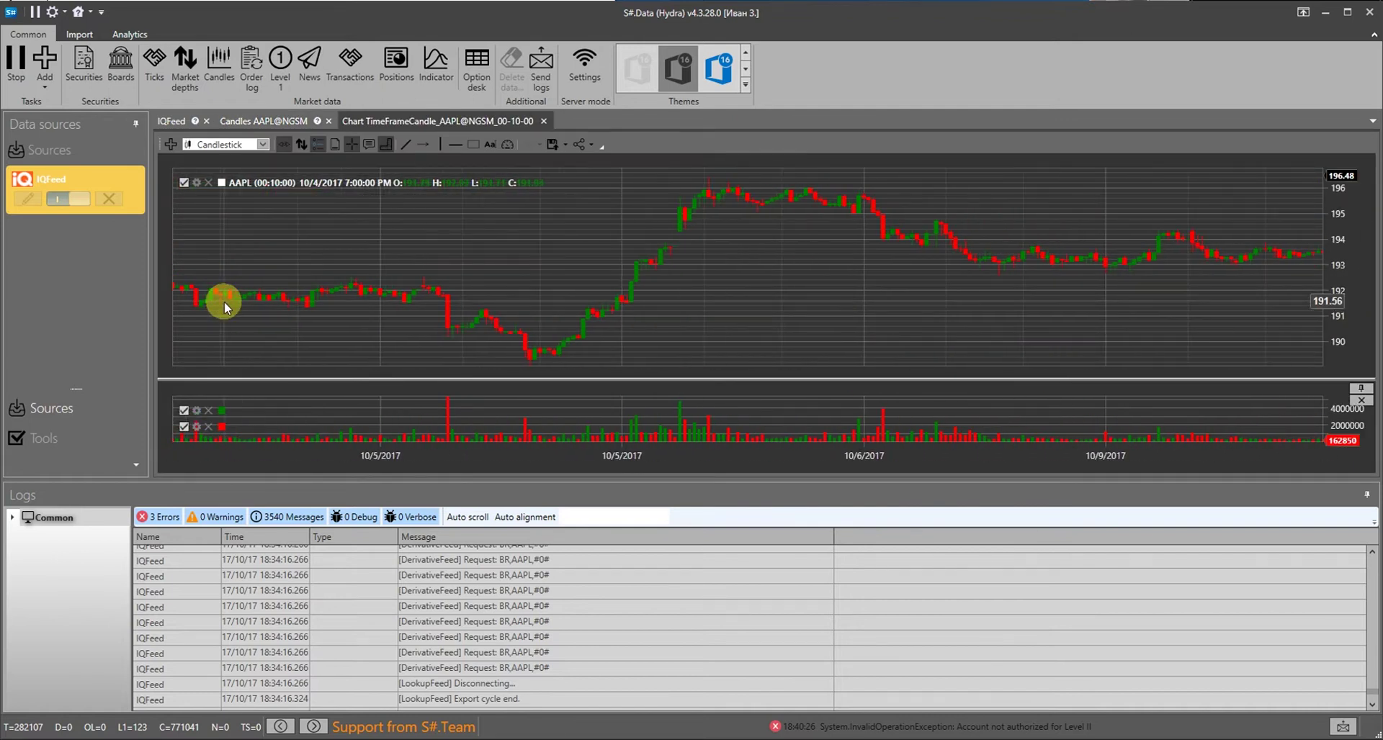
left_click(544, 121)
left_click(328, 121)
Stop the running tasks and add Quandl as a new data source
left_click(16, 61)
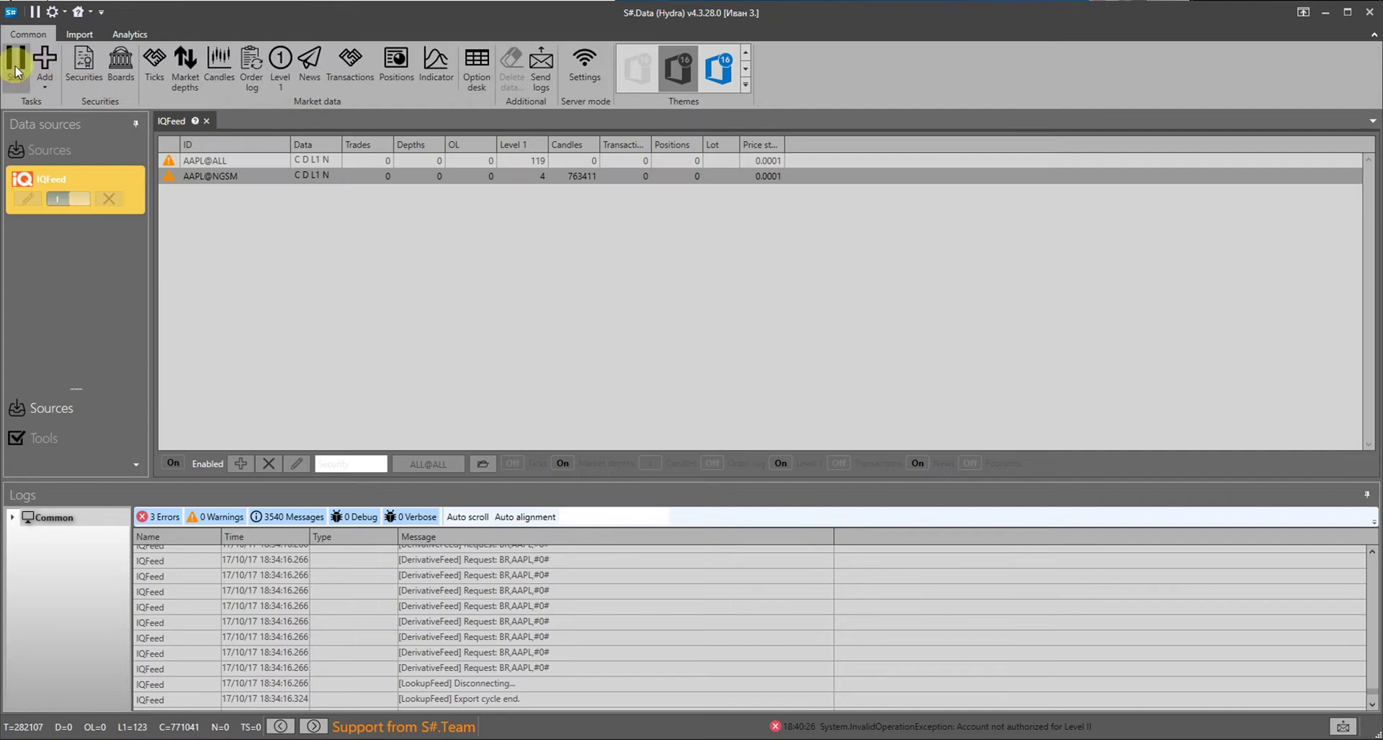
left_click(44, 68)
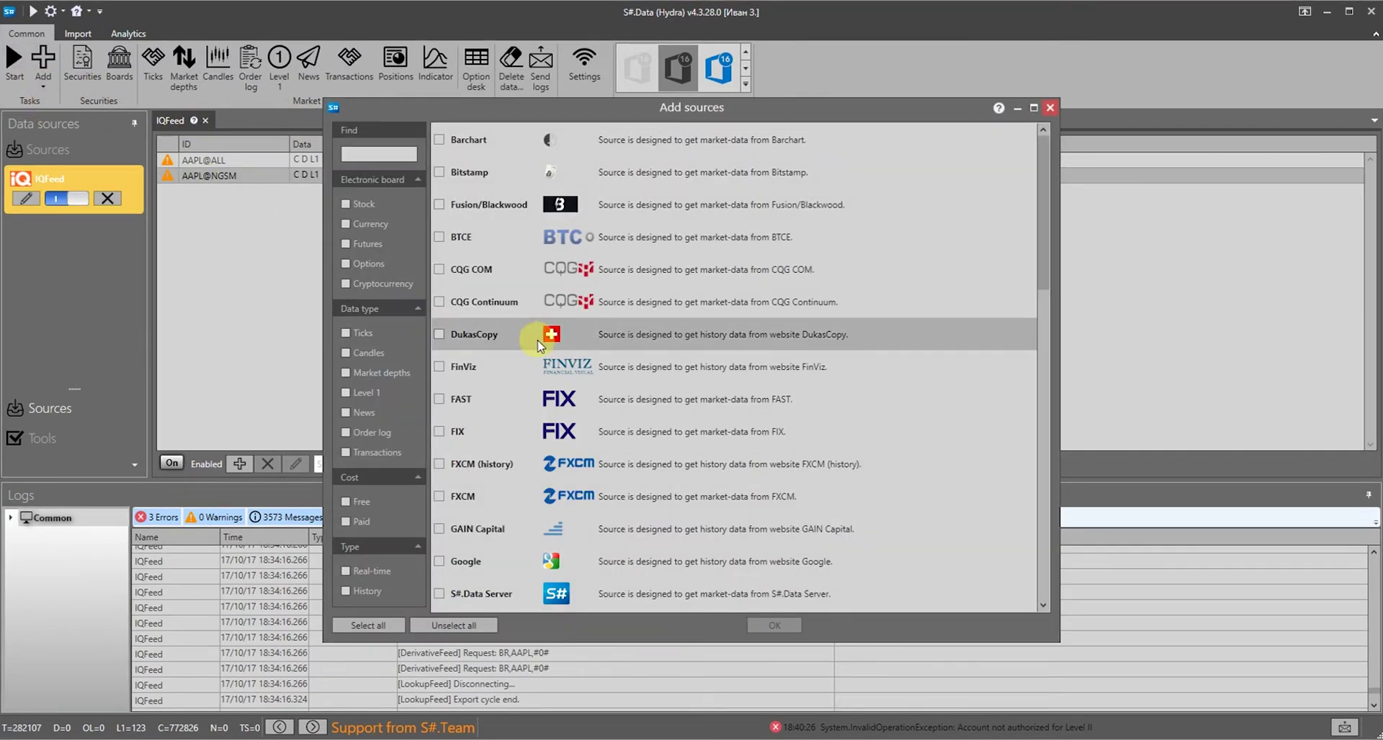
scroll(540, 361, "down", 3)
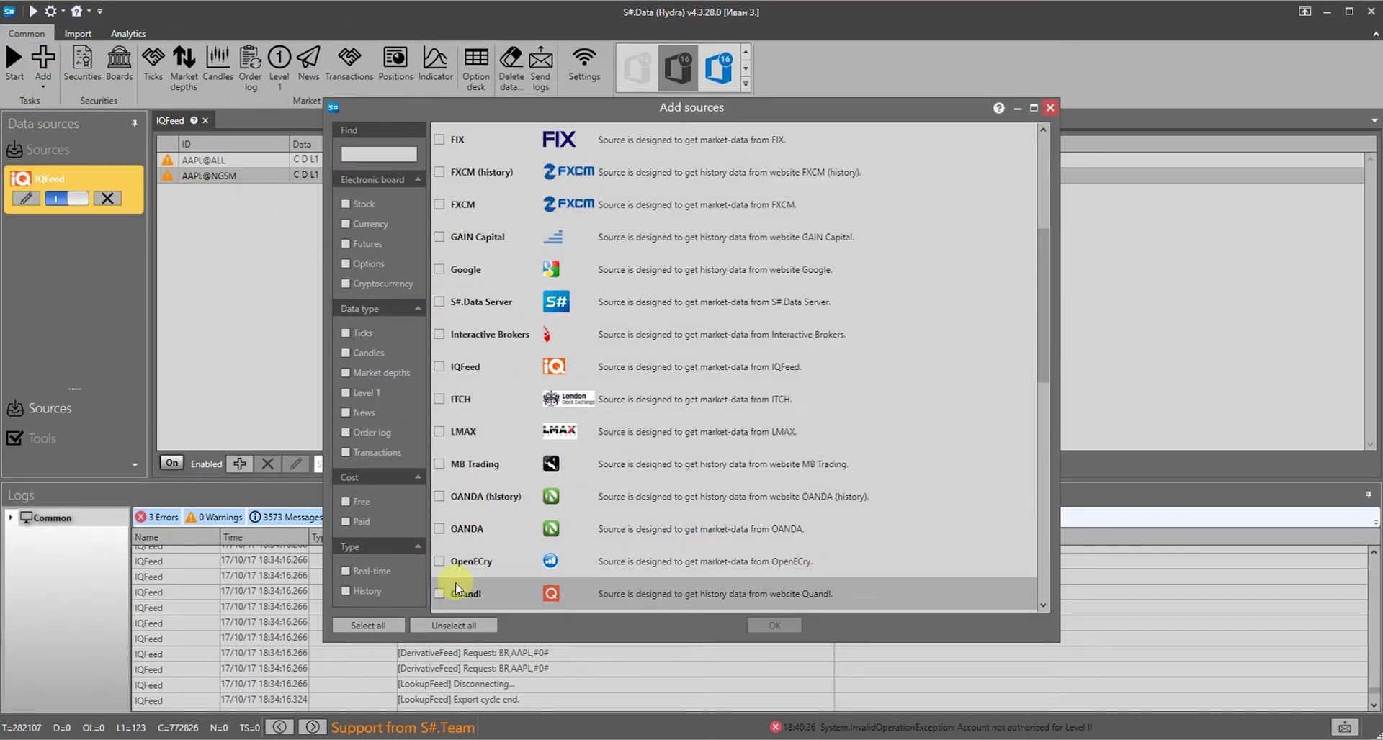
left_click(439, 593)
left_click(772, 626)
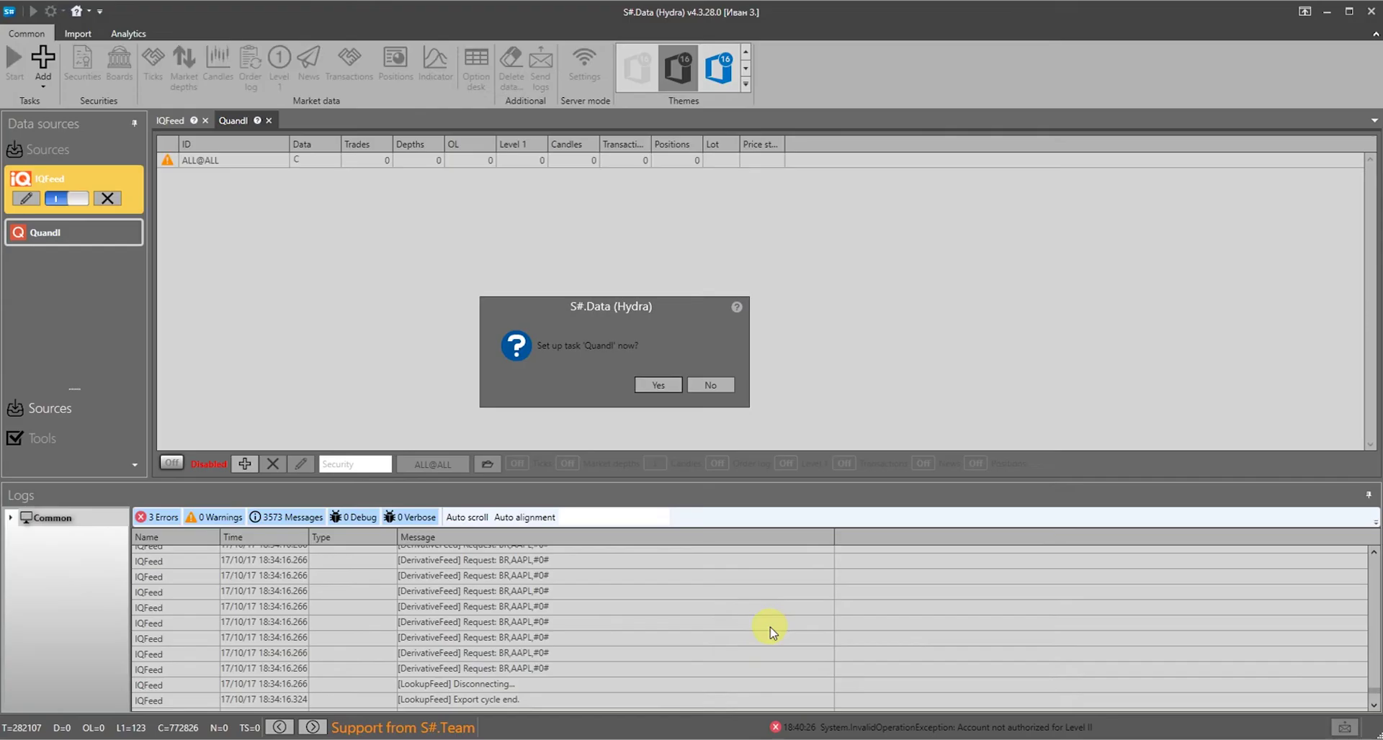
left_click(652, 387)
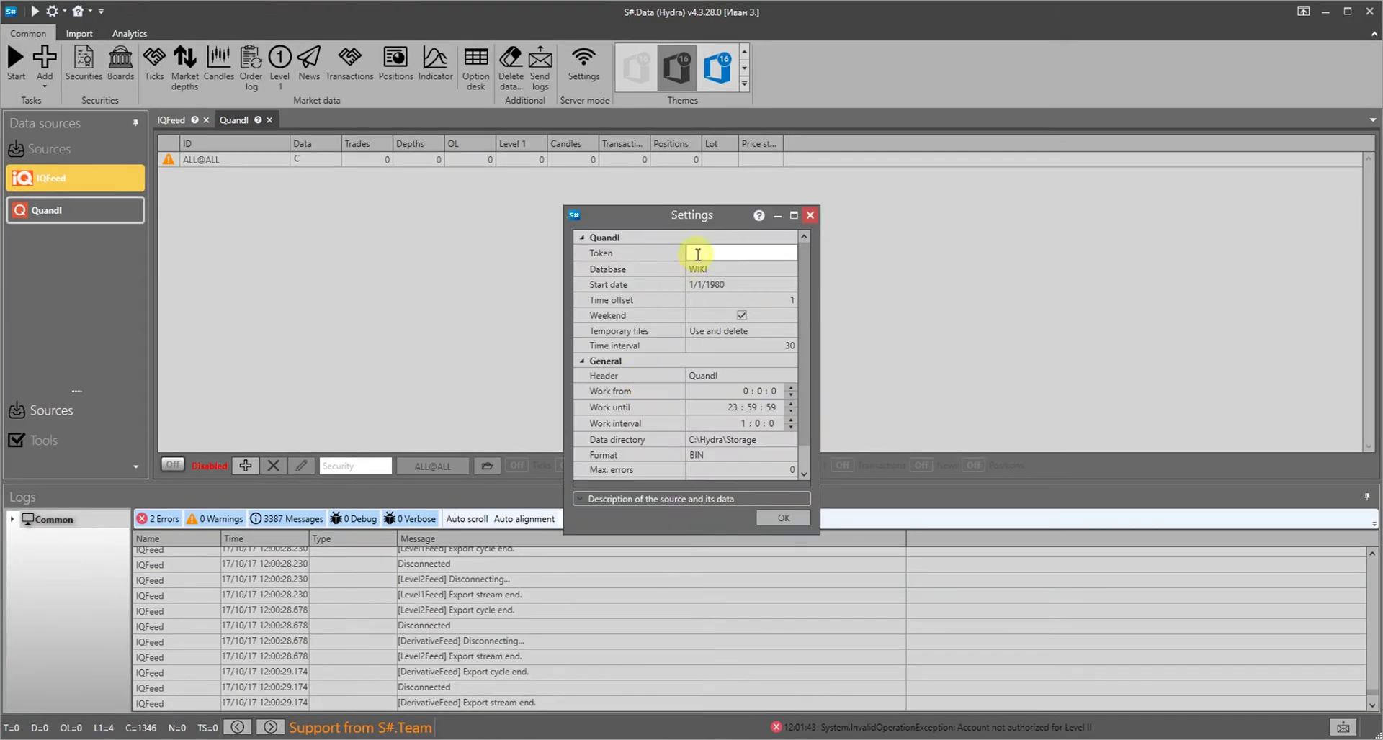
Paste the Quandl API token and set the start date to 1/1/2017
left_click(728, 252)
right_click(728, 251)
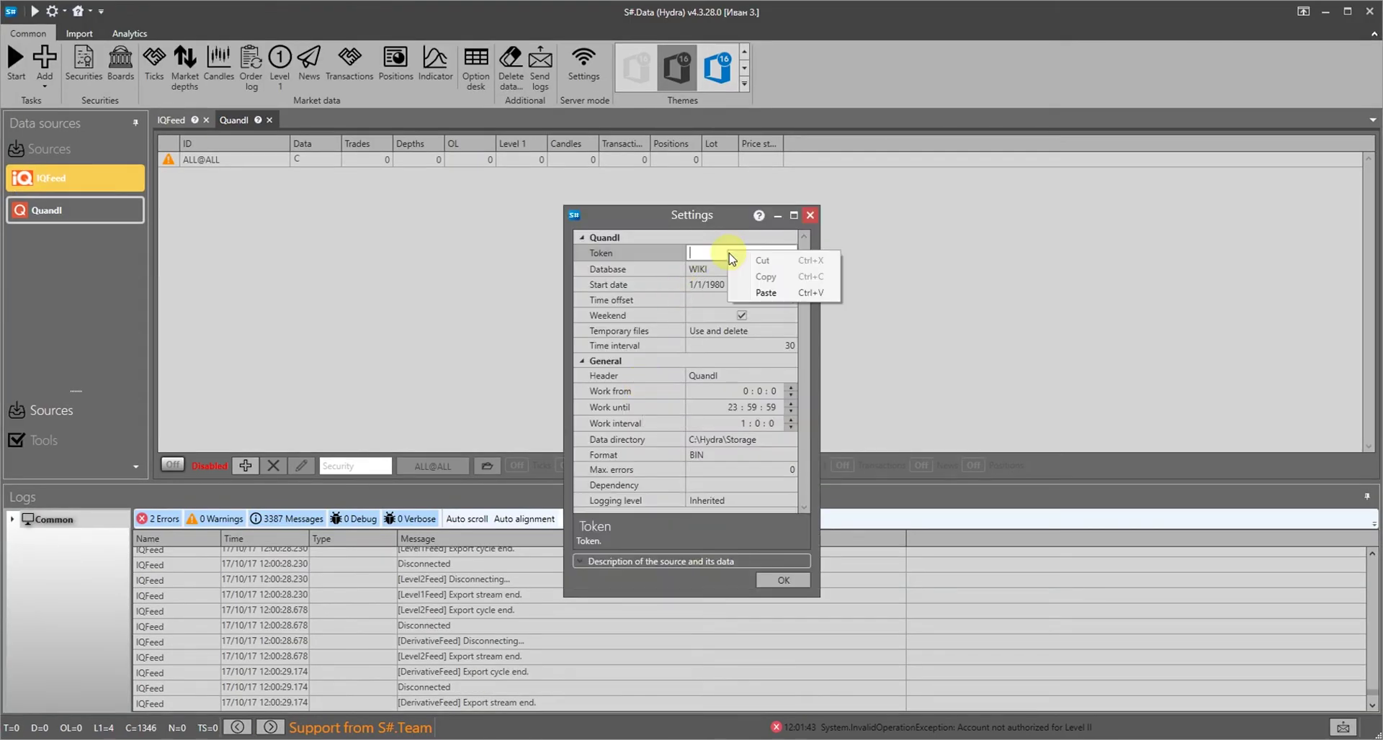
left_click(766, 293)
left_click(773, 287)
left_click(790, 285)
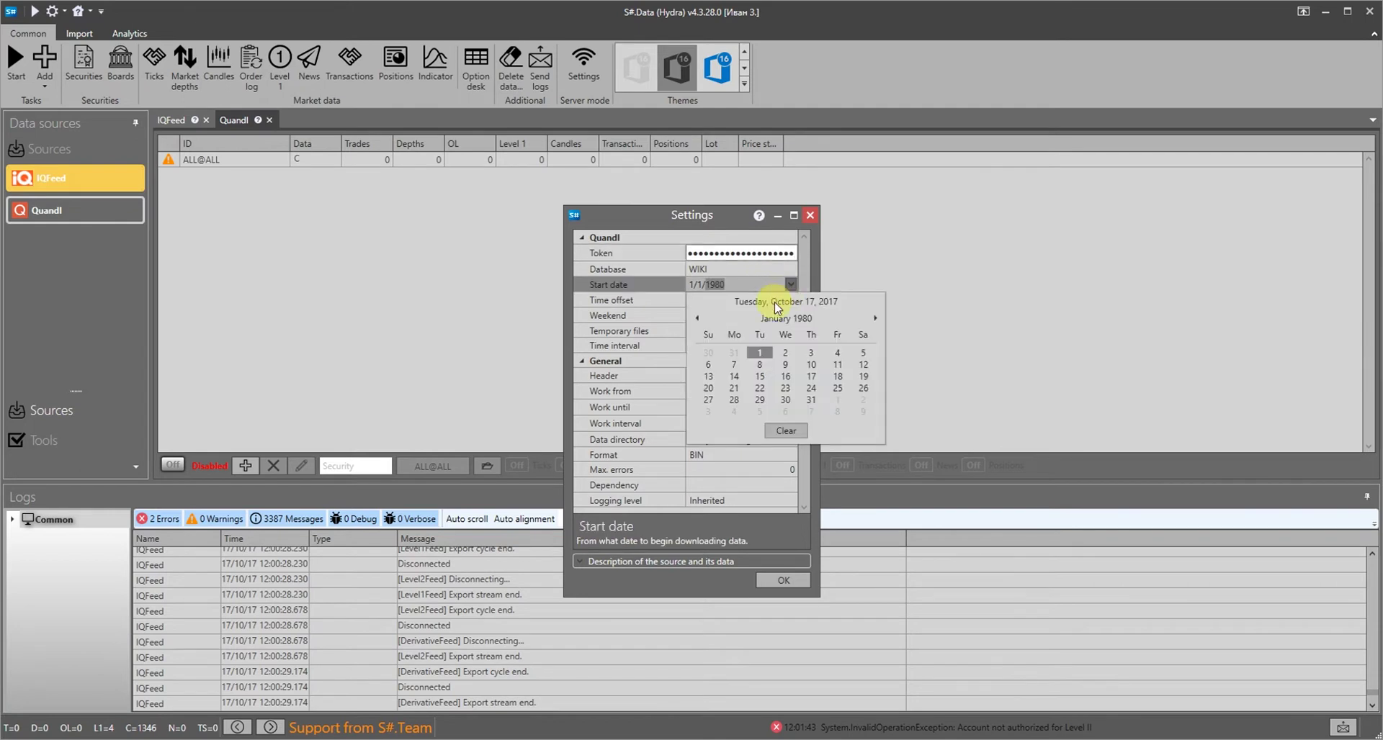
left_click(787, 308)
left_click(784, 317)
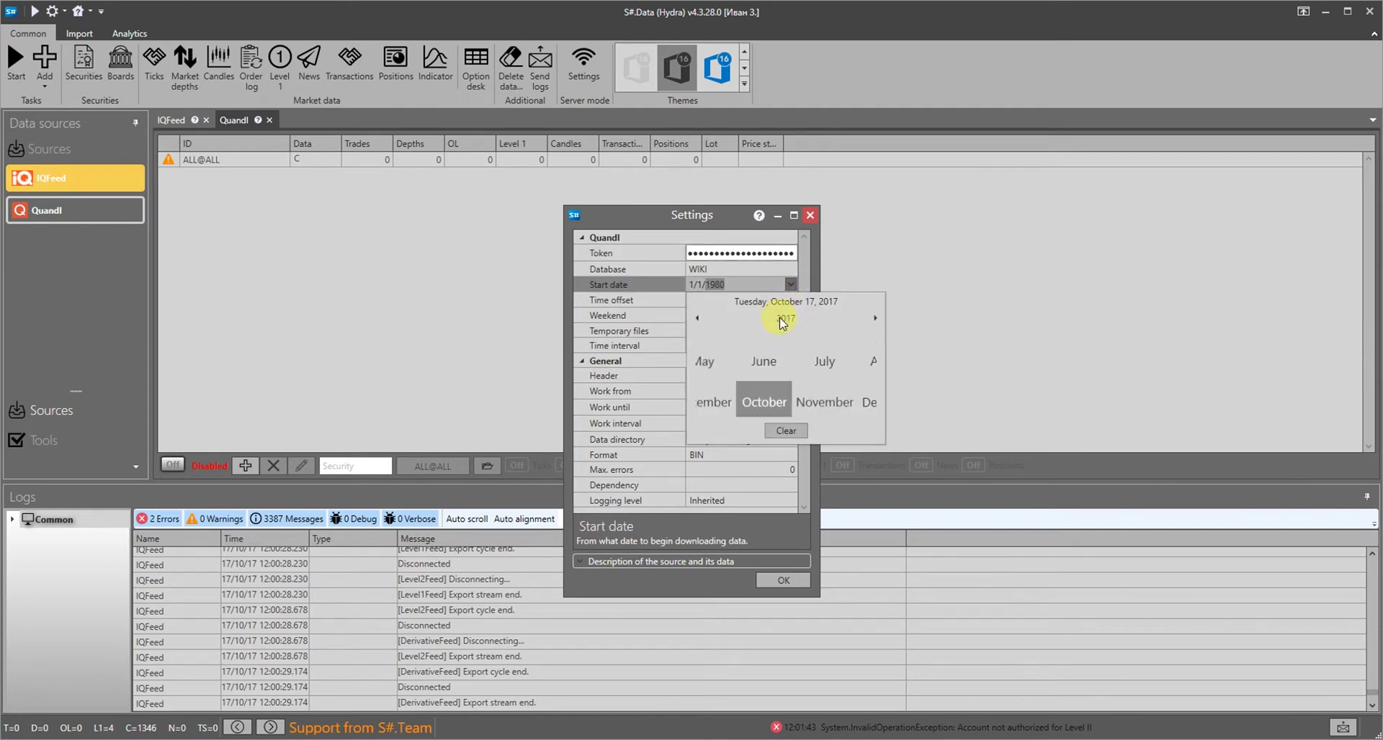
left_click(709, 347)
left_click(708, 365)
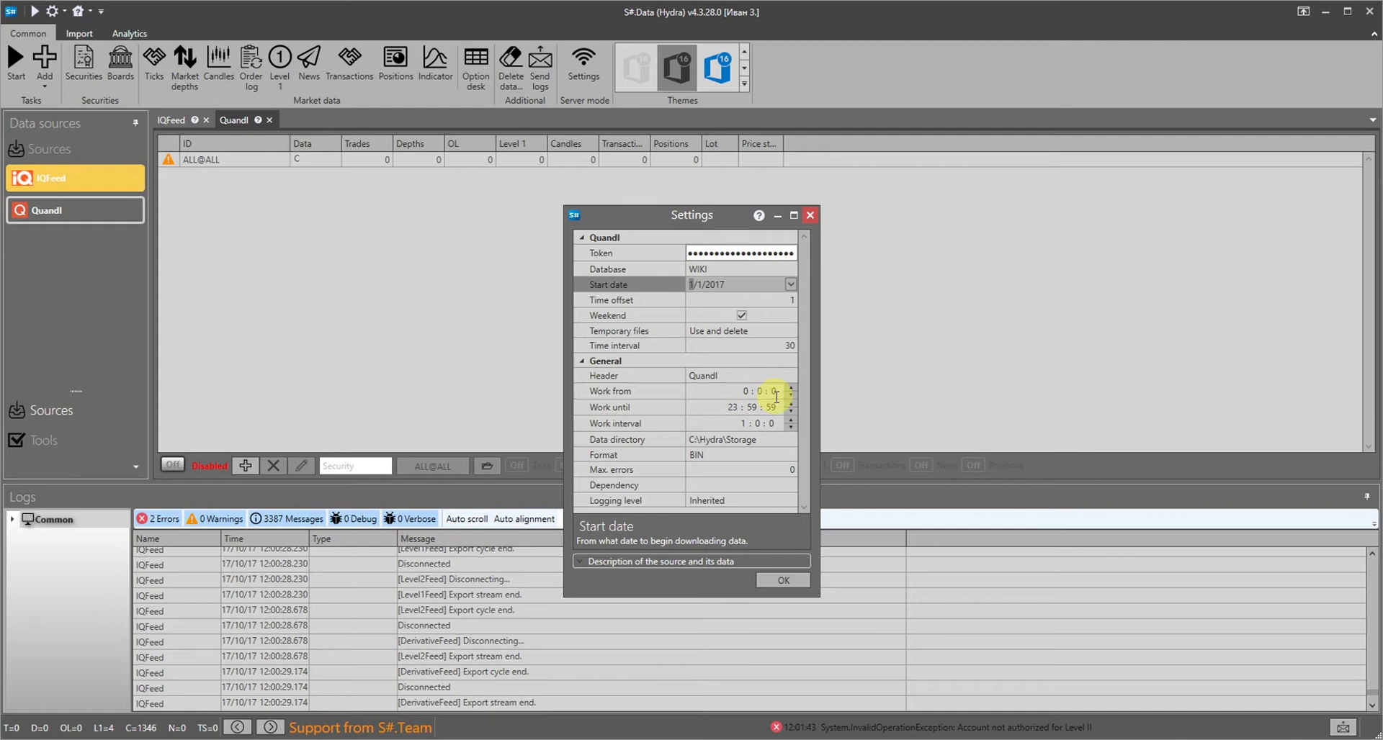
Set the data directory to C:\Test_history\Quandl, then save and enable the Quandl task
left_click(779, 440)
left_click(812, 157)
double_click(849, 338)
left_click(1299, 704)
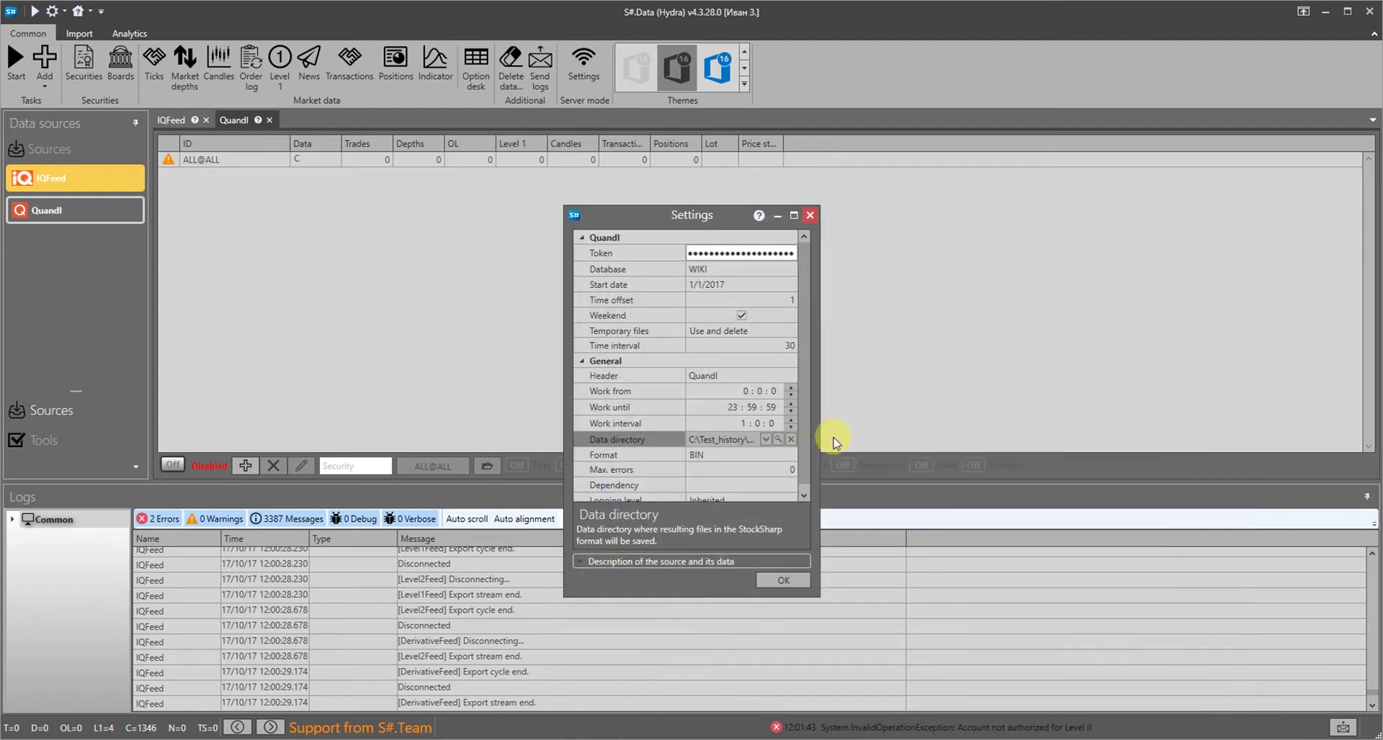
left_click(782, 580)
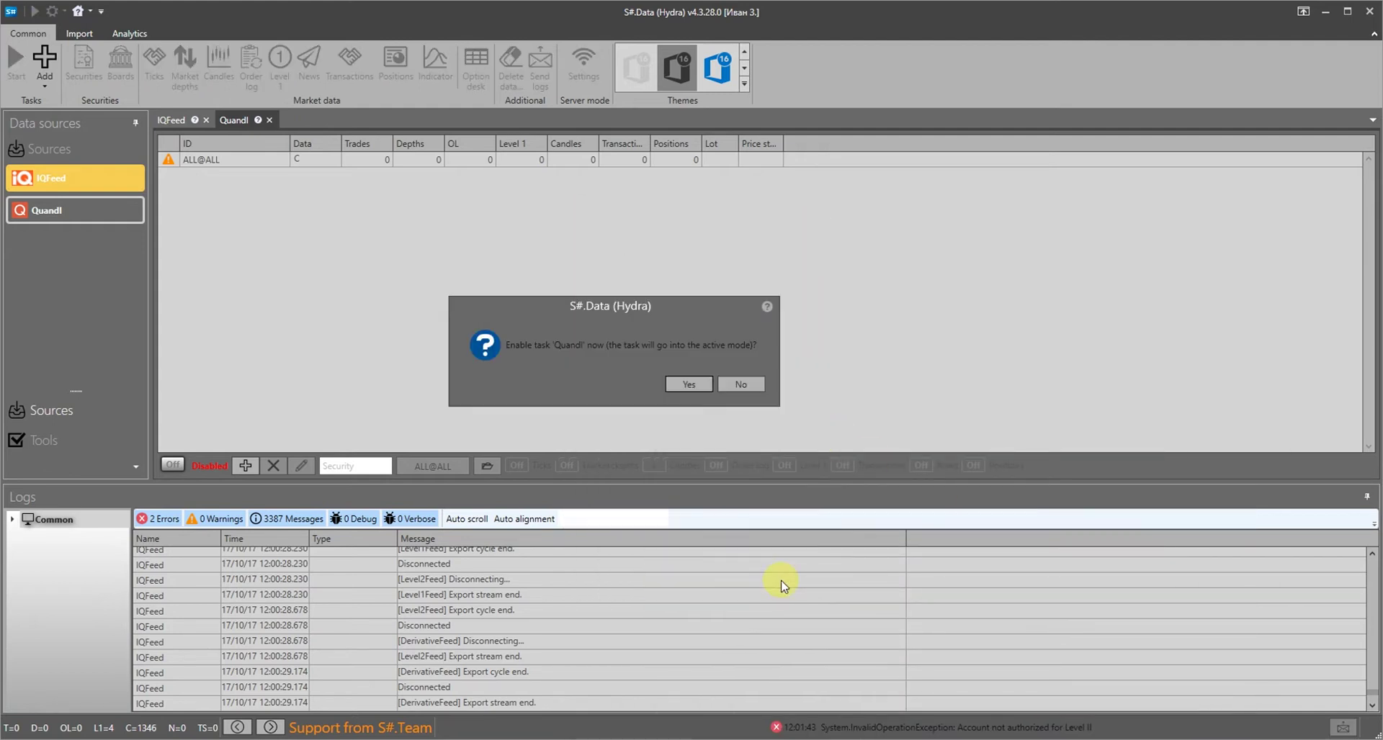
left_click(703, 383)
Download Quandl securities matching the code 'goog'
left_click(633, 269)
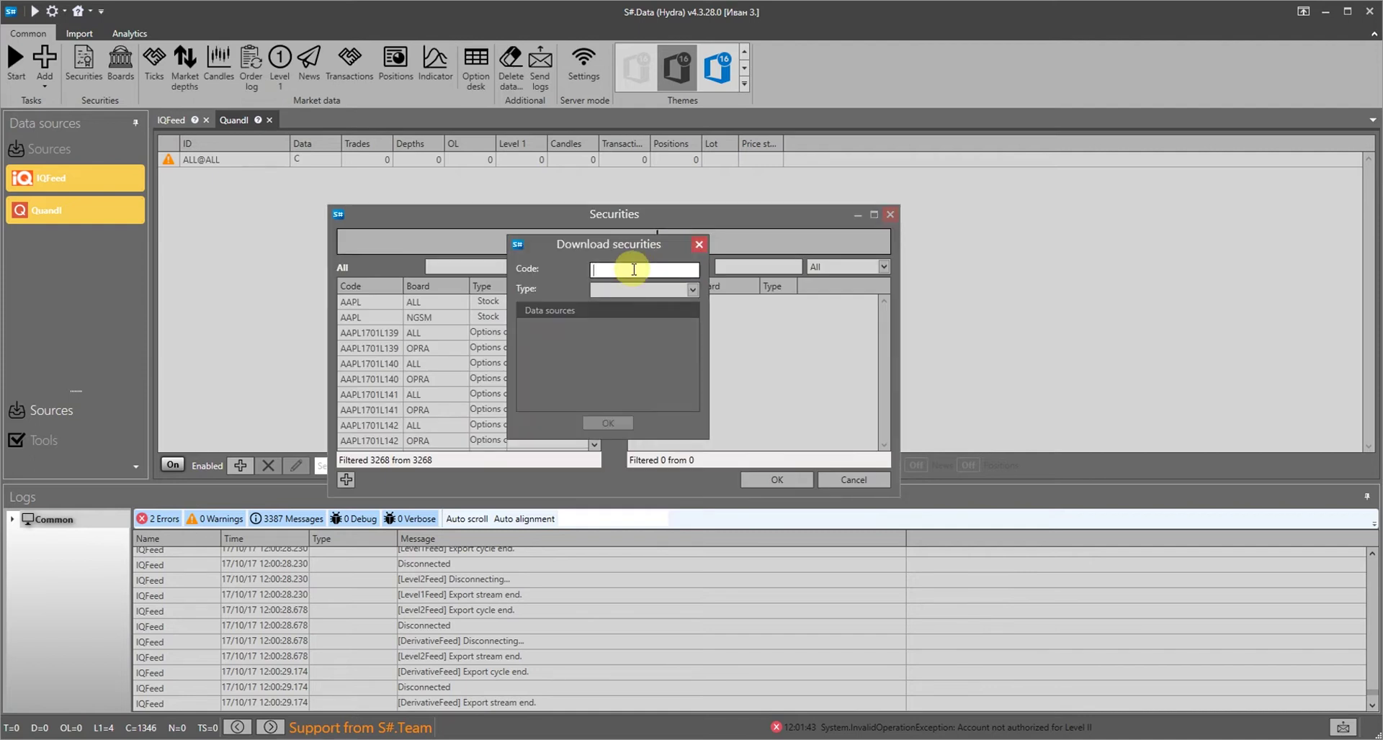
type("goog")
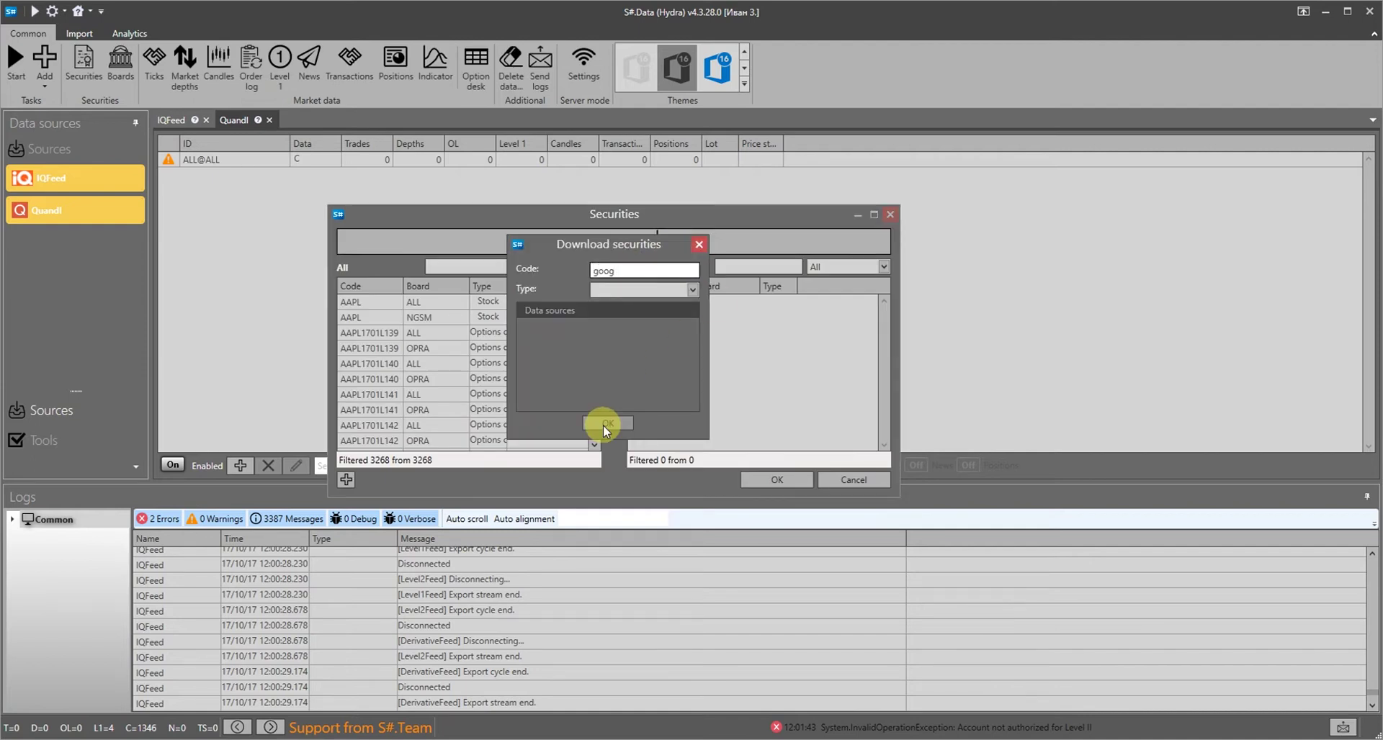
left_click(603, 424)
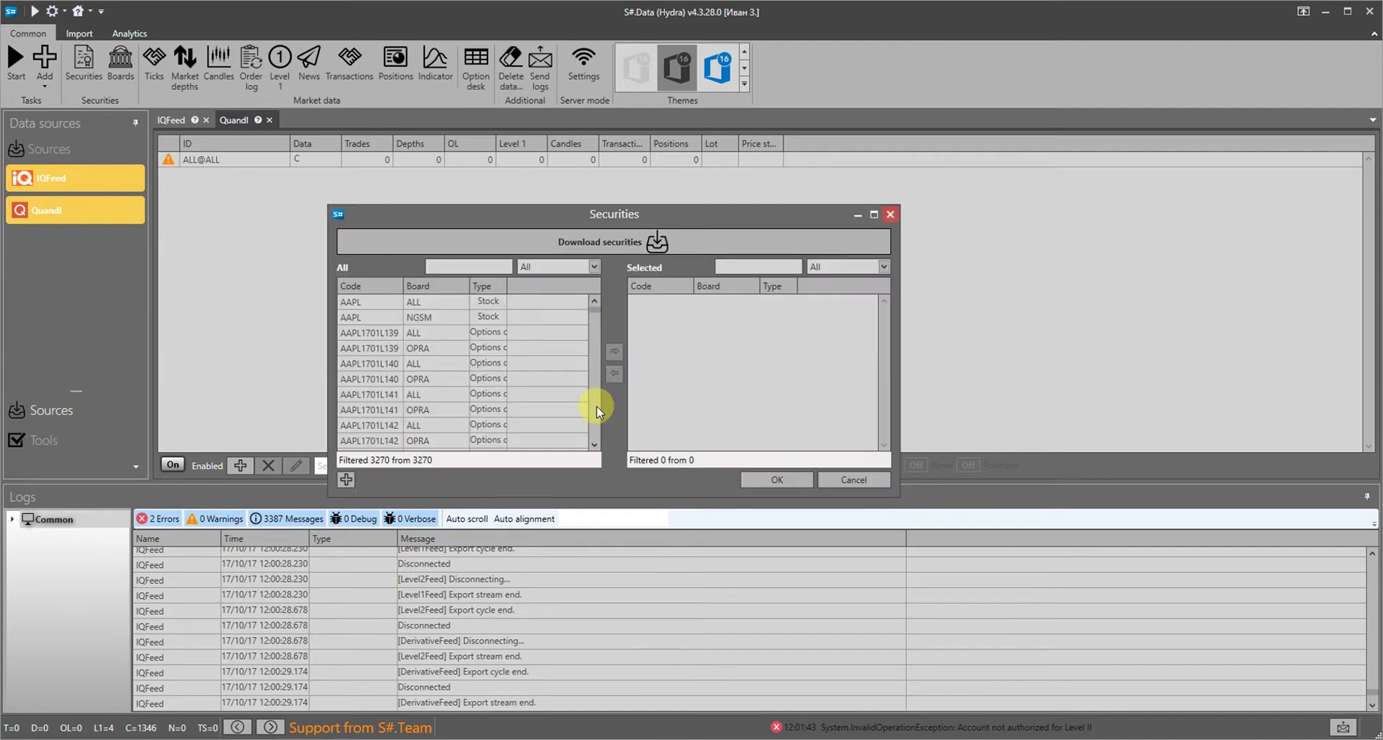
Filter by 'goo' and add GOOG and GOOGL to the Quandl task
type("goo")
left_click(457, 302)
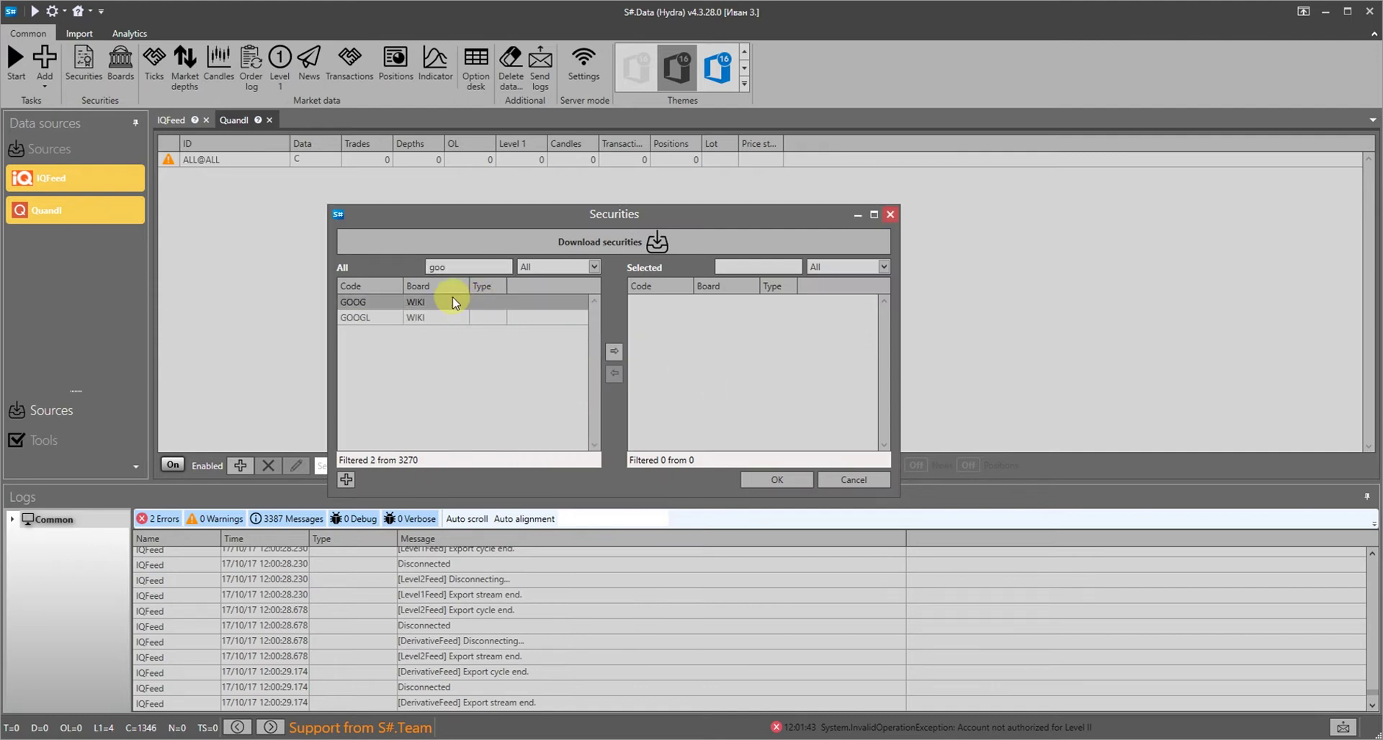
left_click(447, 318, "shift")
left_click(613, 351)
left_click(777, 479)
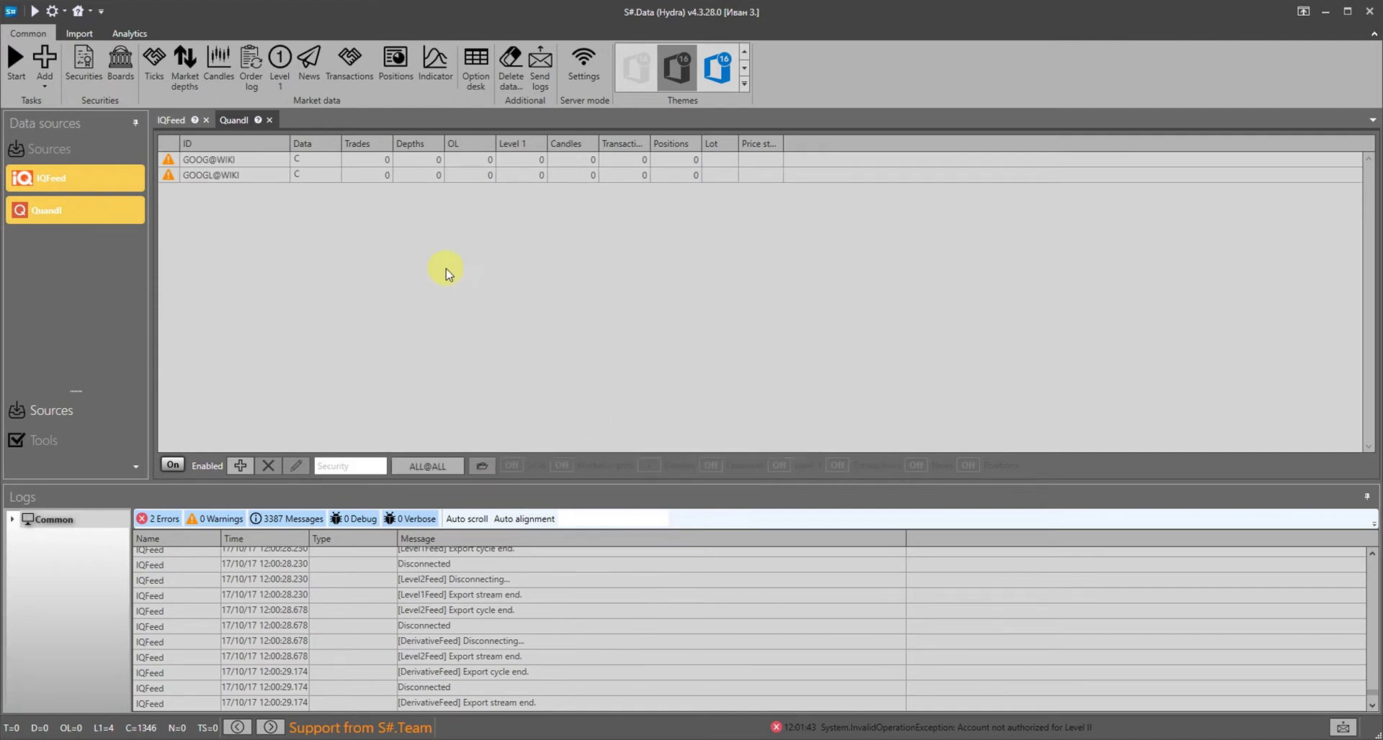
Enable candle downloading and start the Quandl task
left_click(648, 465)
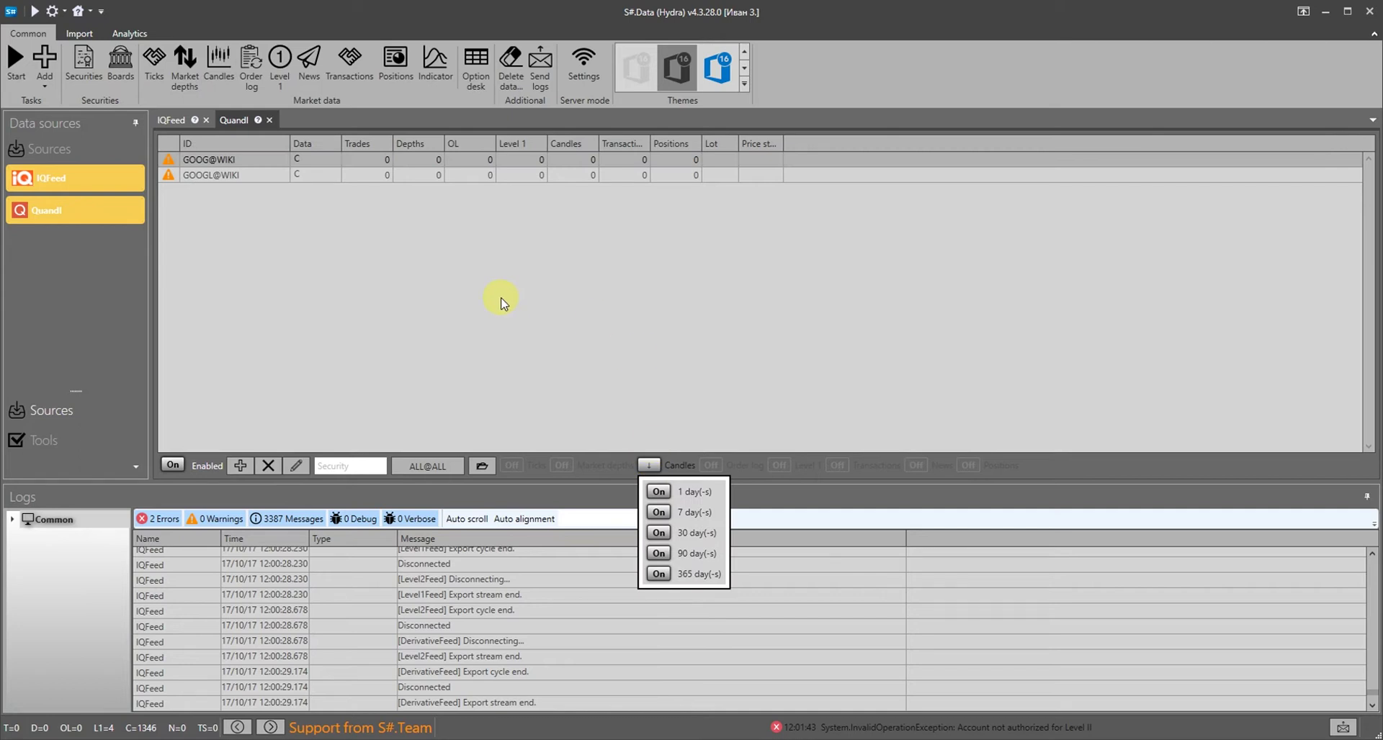
left_click(500, 299)
left_click(16, 59)
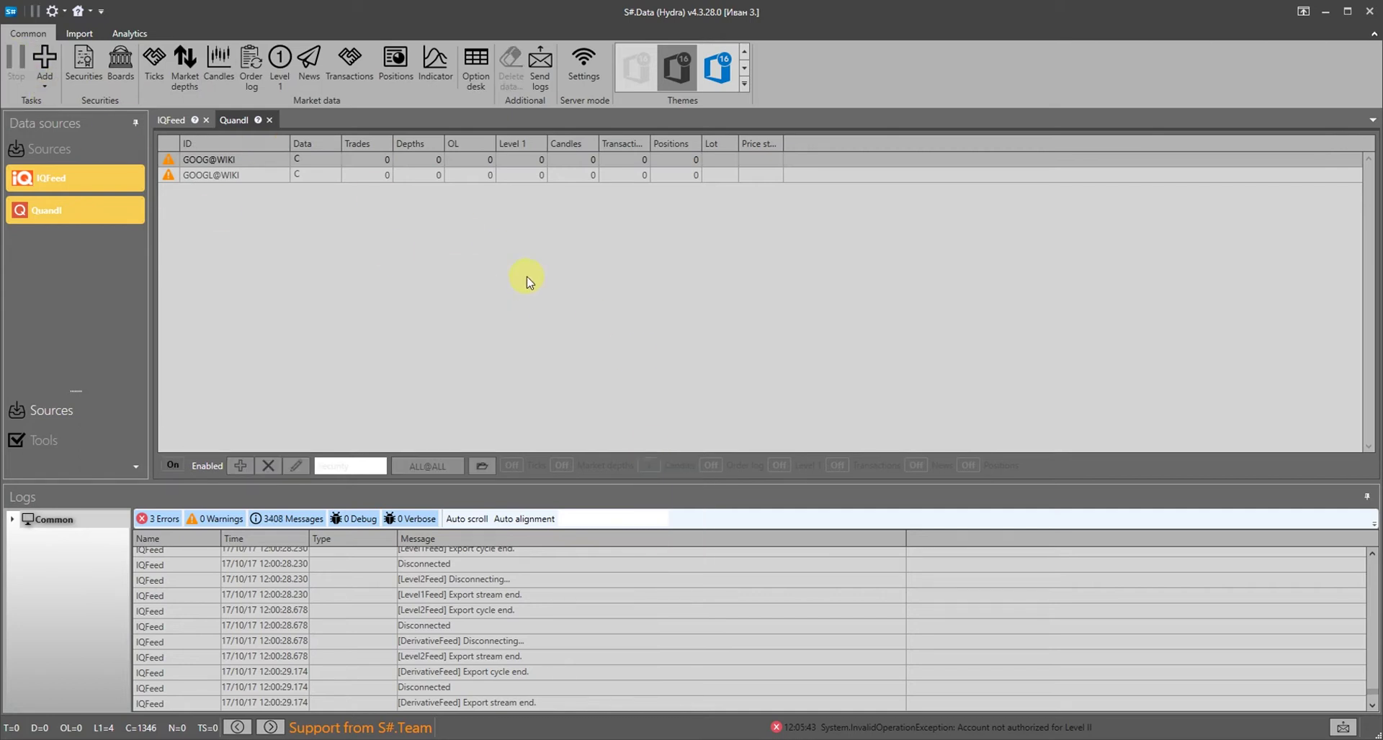
Load GOOG@WIKI's 1-day candles into a table and show them as a candlestick chart
right_click(560, 164)
mouse_move(605, 308)
left_click(717, 317)
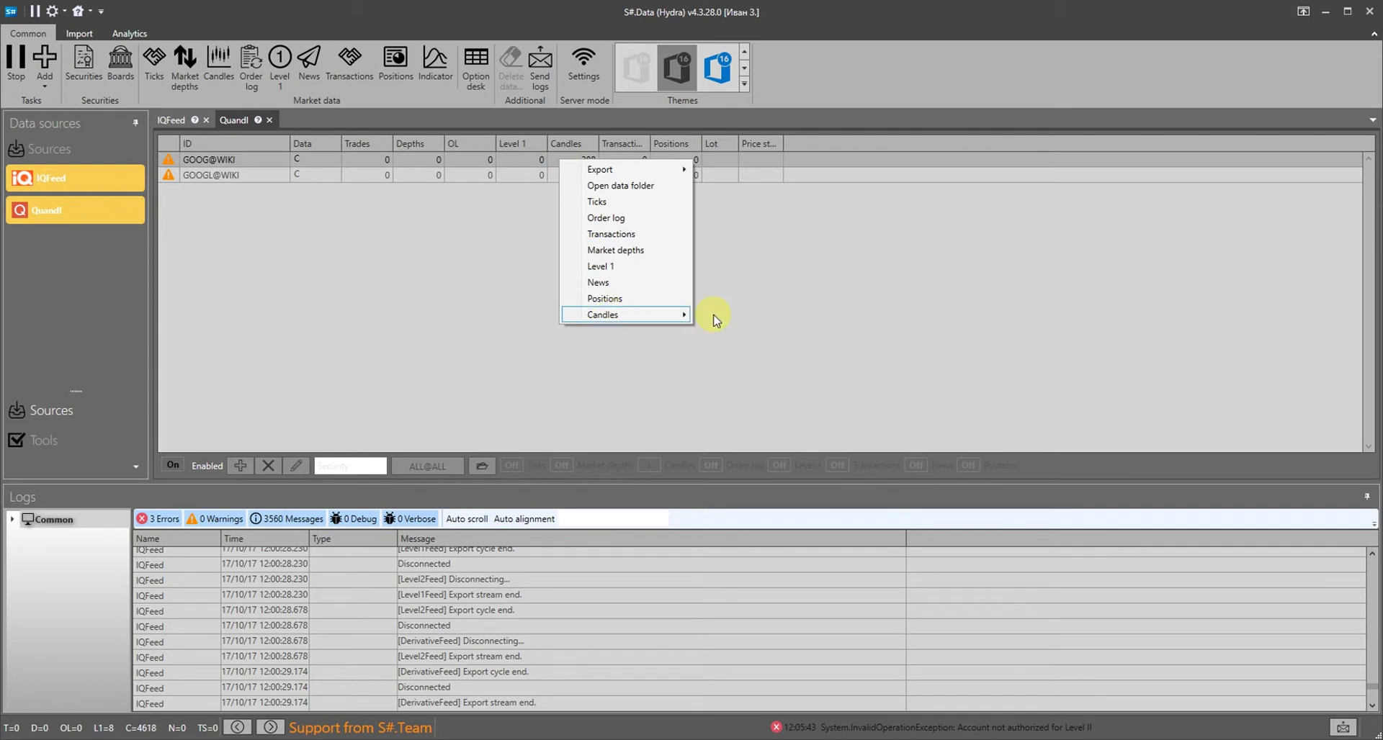
left_click(1276, 185)
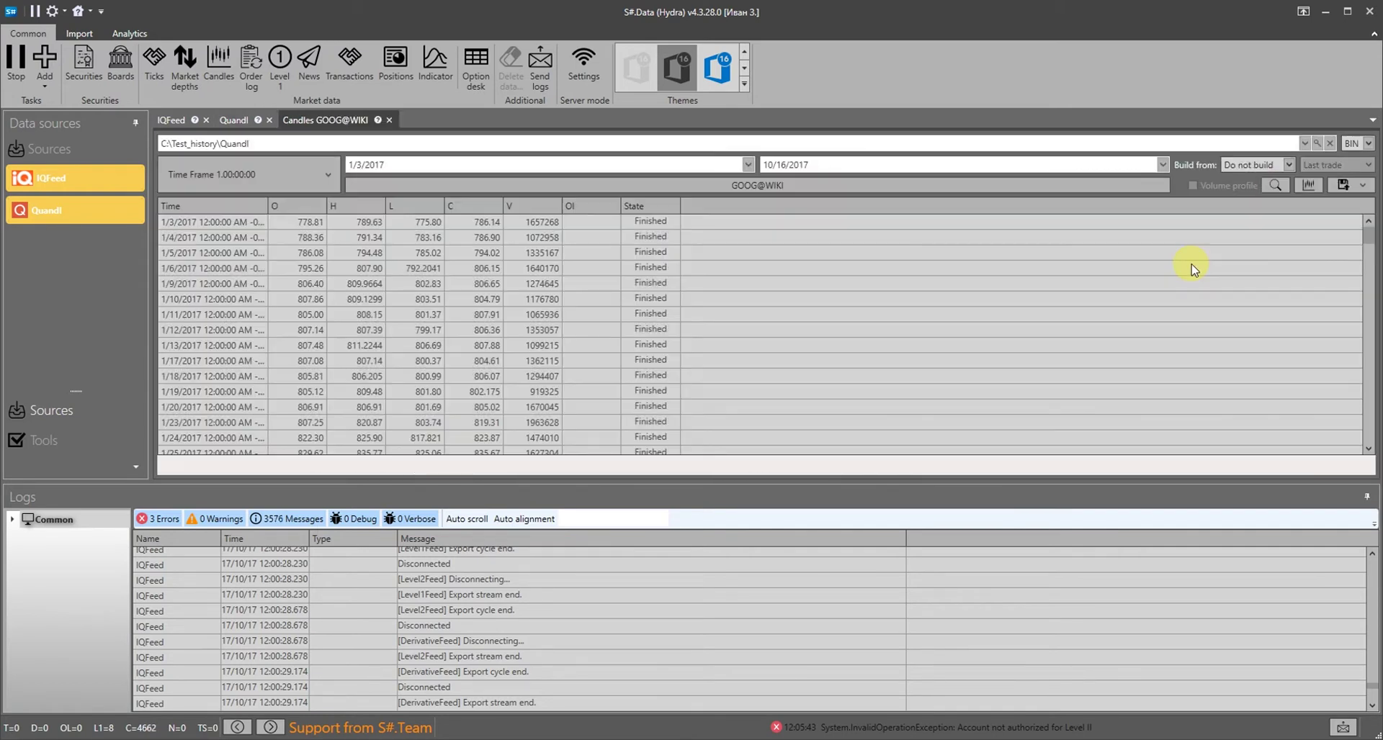
left_click(1308, 186)
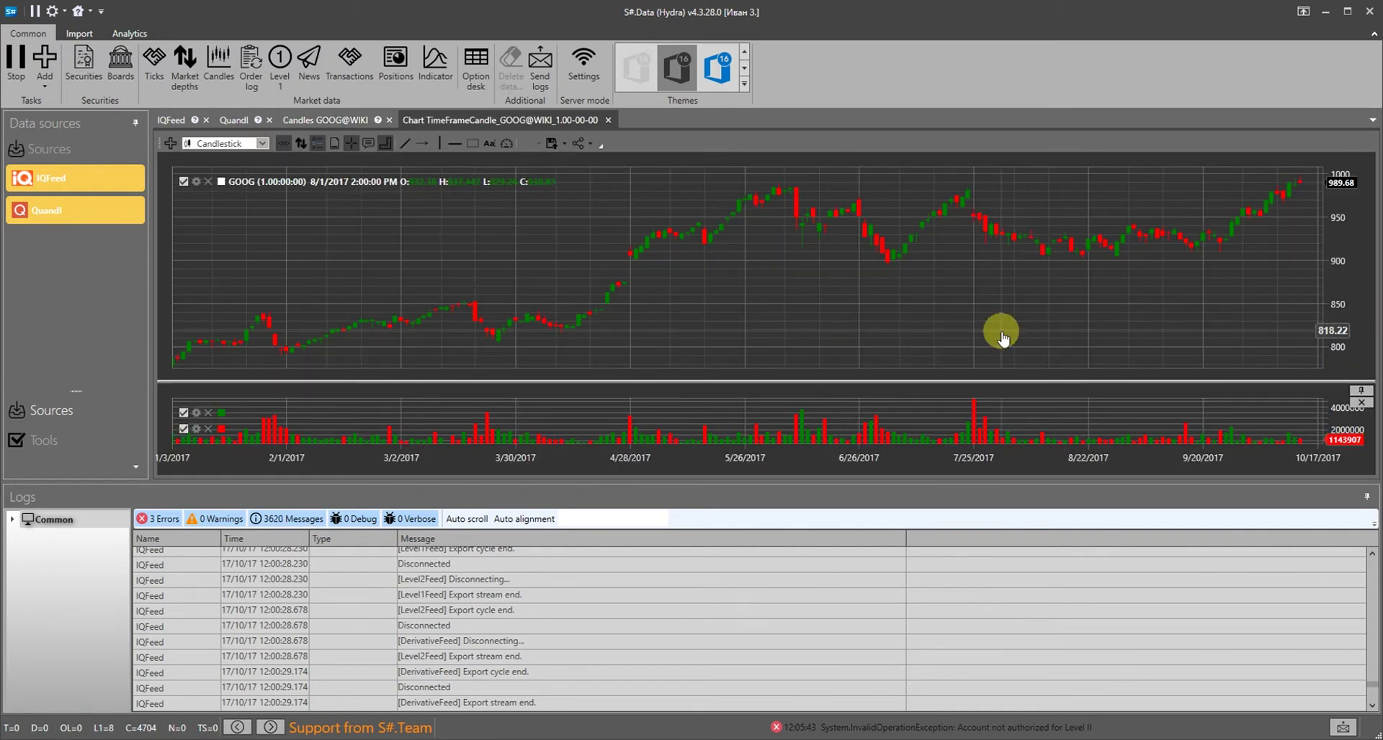
Close the GOOG chart and candles tabs and return to the IQFeed source
left_click(608, 119)
left_click(389, 120)
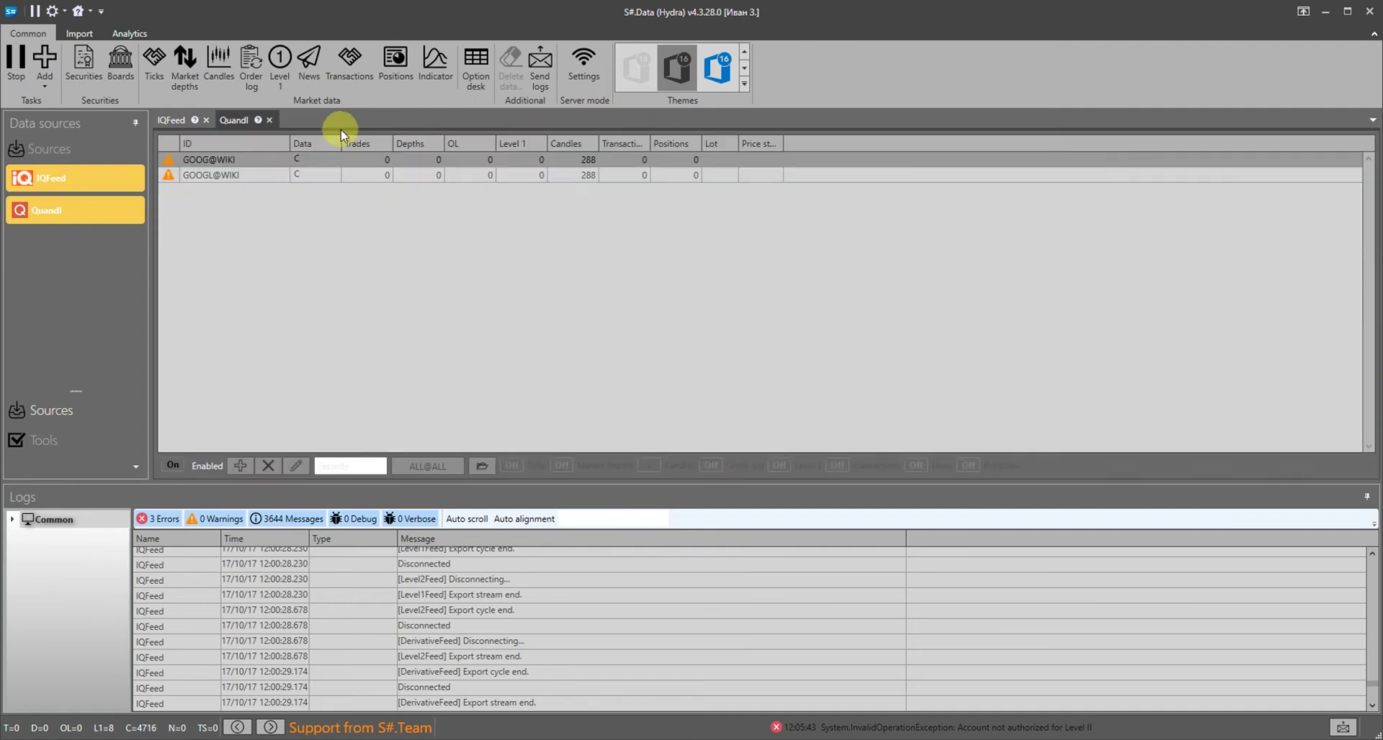
left_click(98, 175)
Disable the IQFeed and Quandl download tasks
left_click(15, 64)
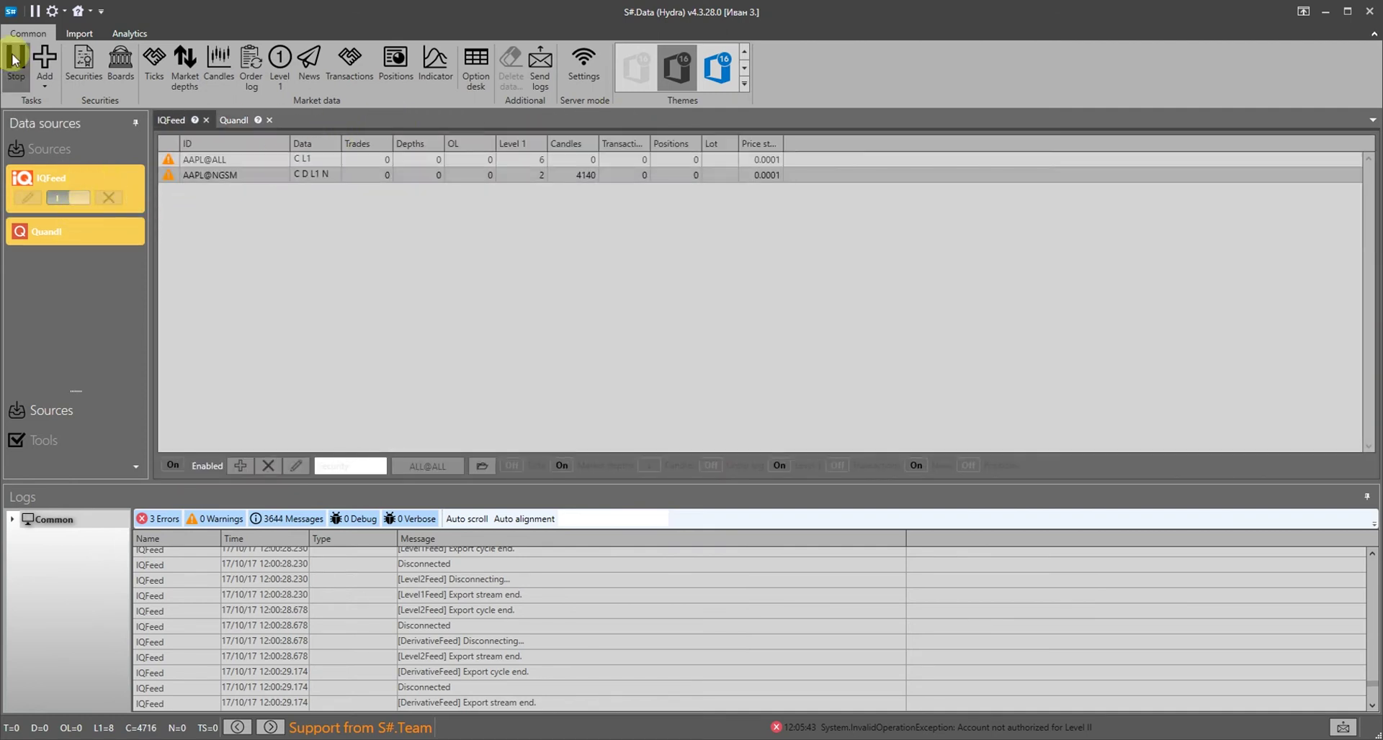
left_click(67, 201)
left_click(72, 232)
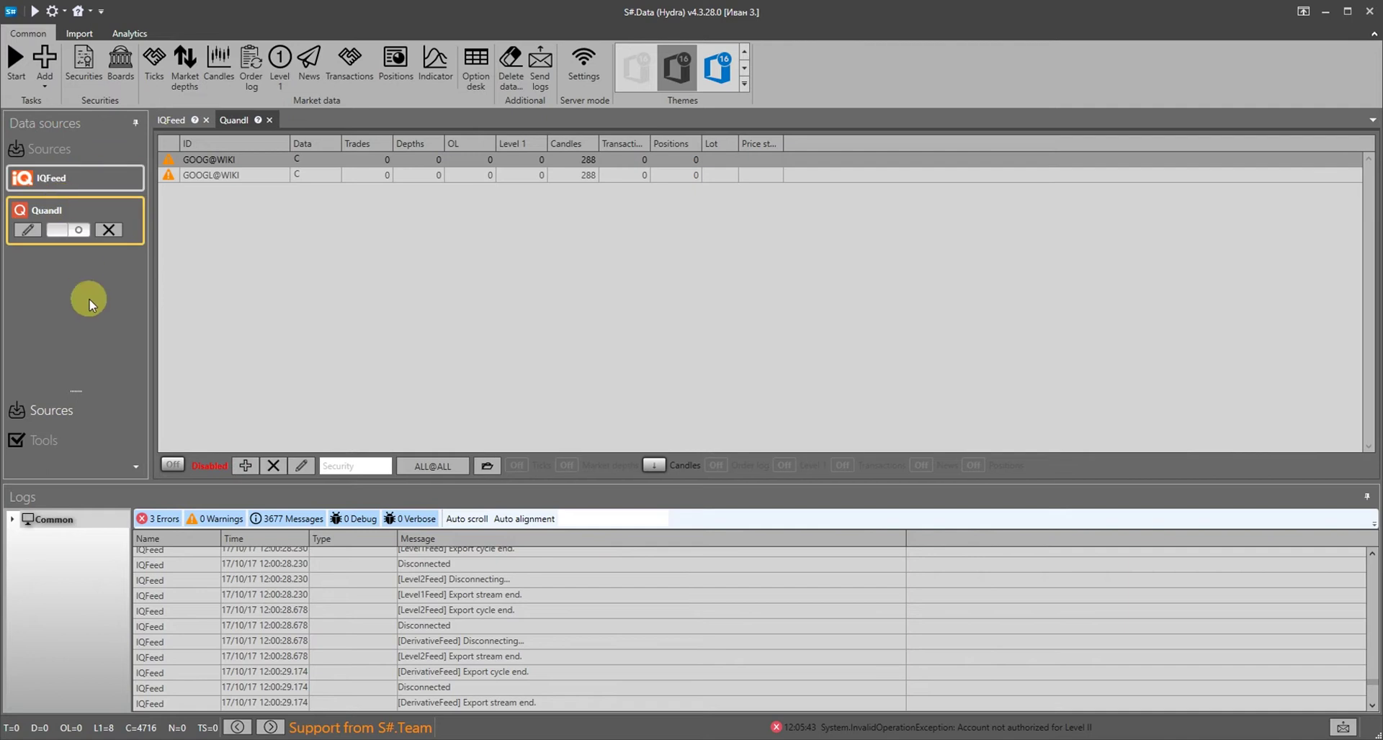
Add DukasCopy as a new data source and agree to set up its task
left_click(49, 85)
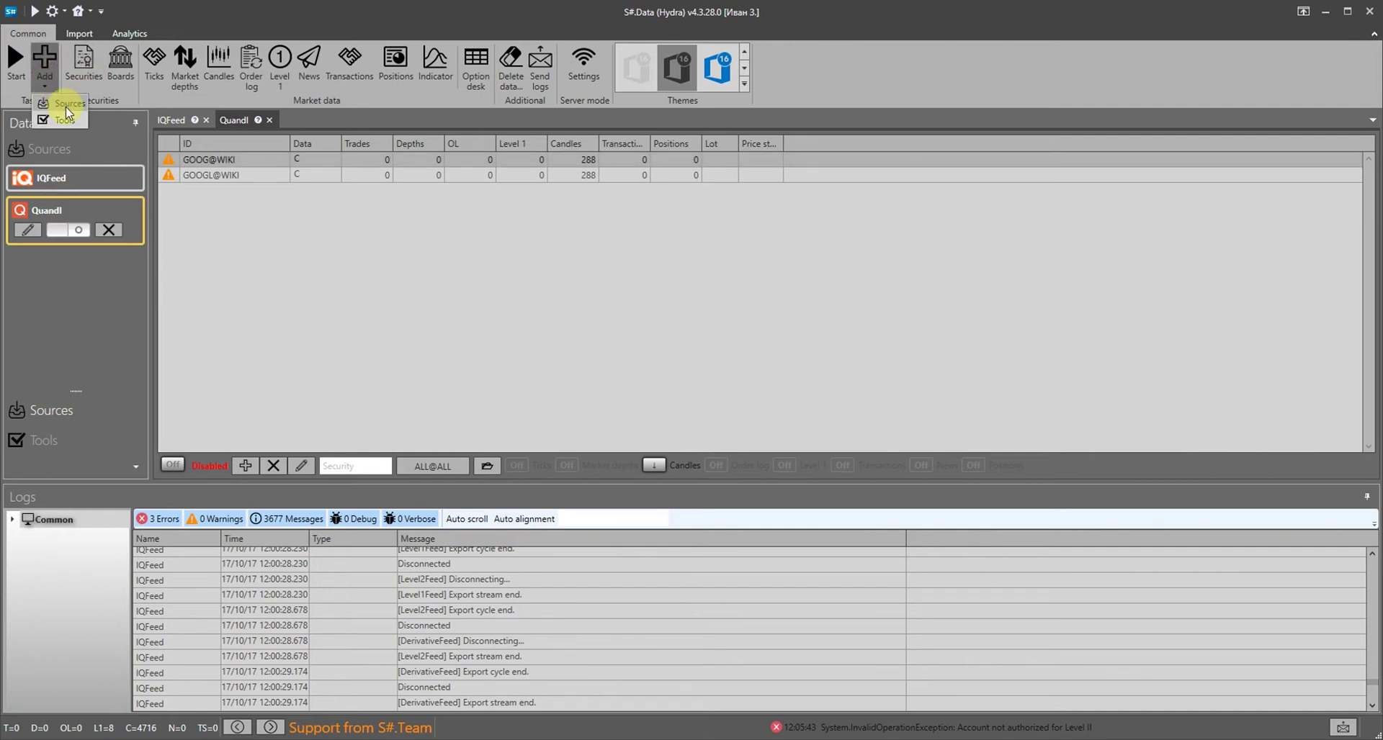
left_click(67, 109)
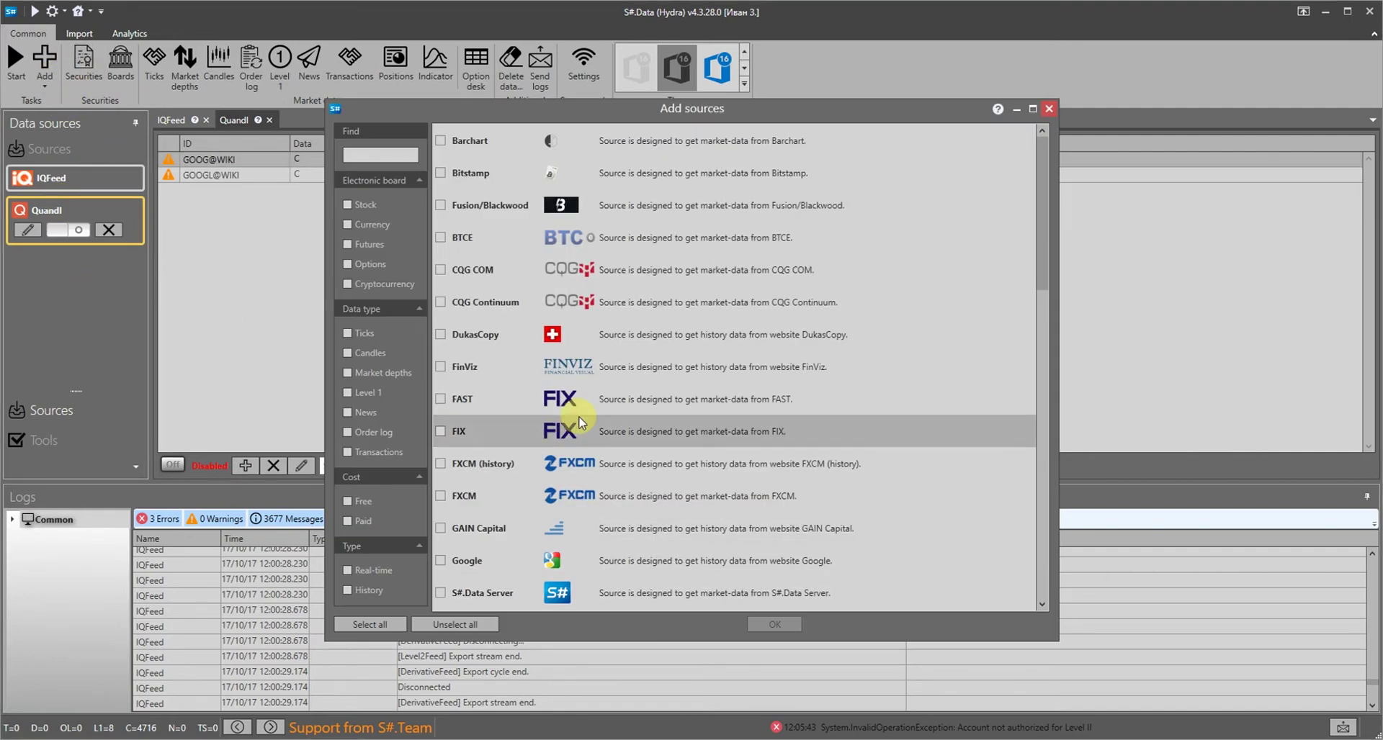
scroll(566, 425, "down", 6)
scroll(576, 424, "down", 2)
scroll(564, 432, "up", 10)
left_click(504, 334)
left_click(774, 625)
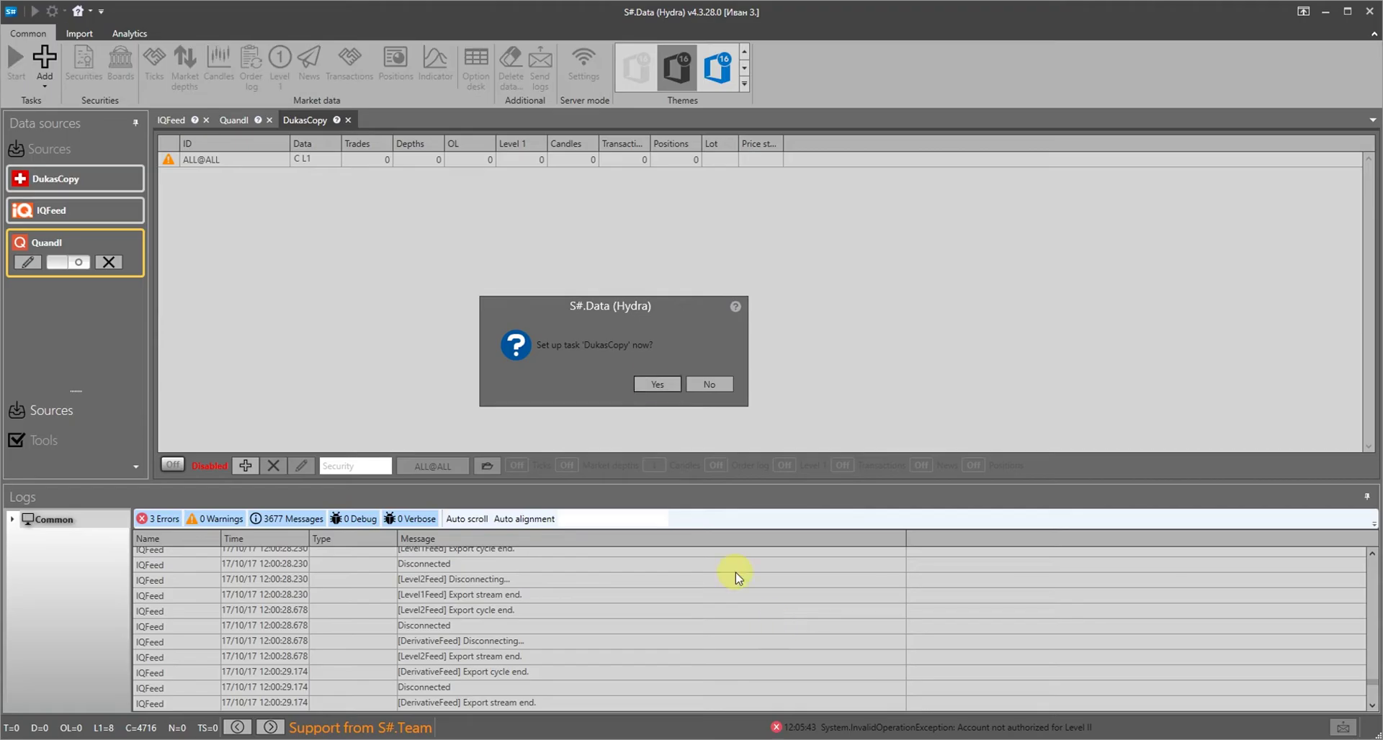
key("Return")
Set the DukasCopy data directory to a new 'DukasCopy' folder inside Test_history
left_click(715, 328)
left_click(669, 343)
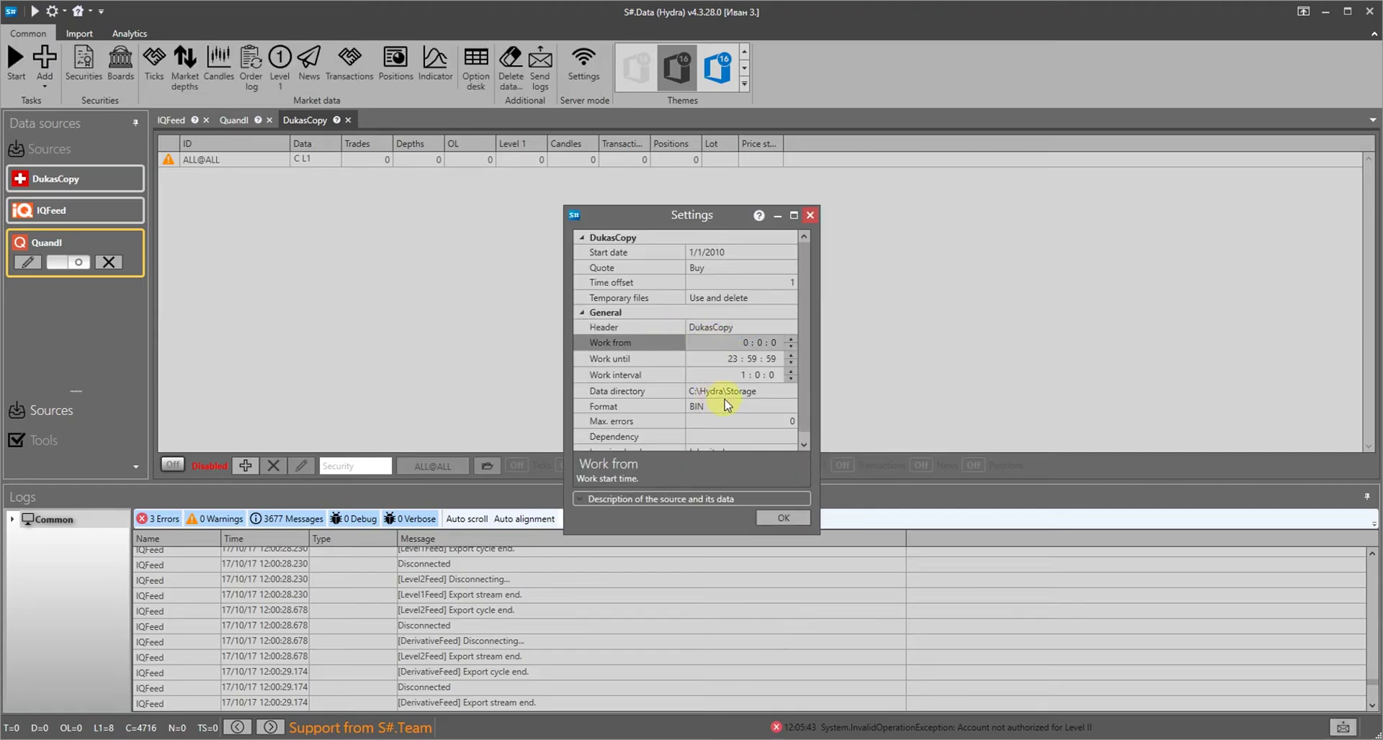
left_click(792, 391)
left_click(817, 240)
right_click(844, 413)
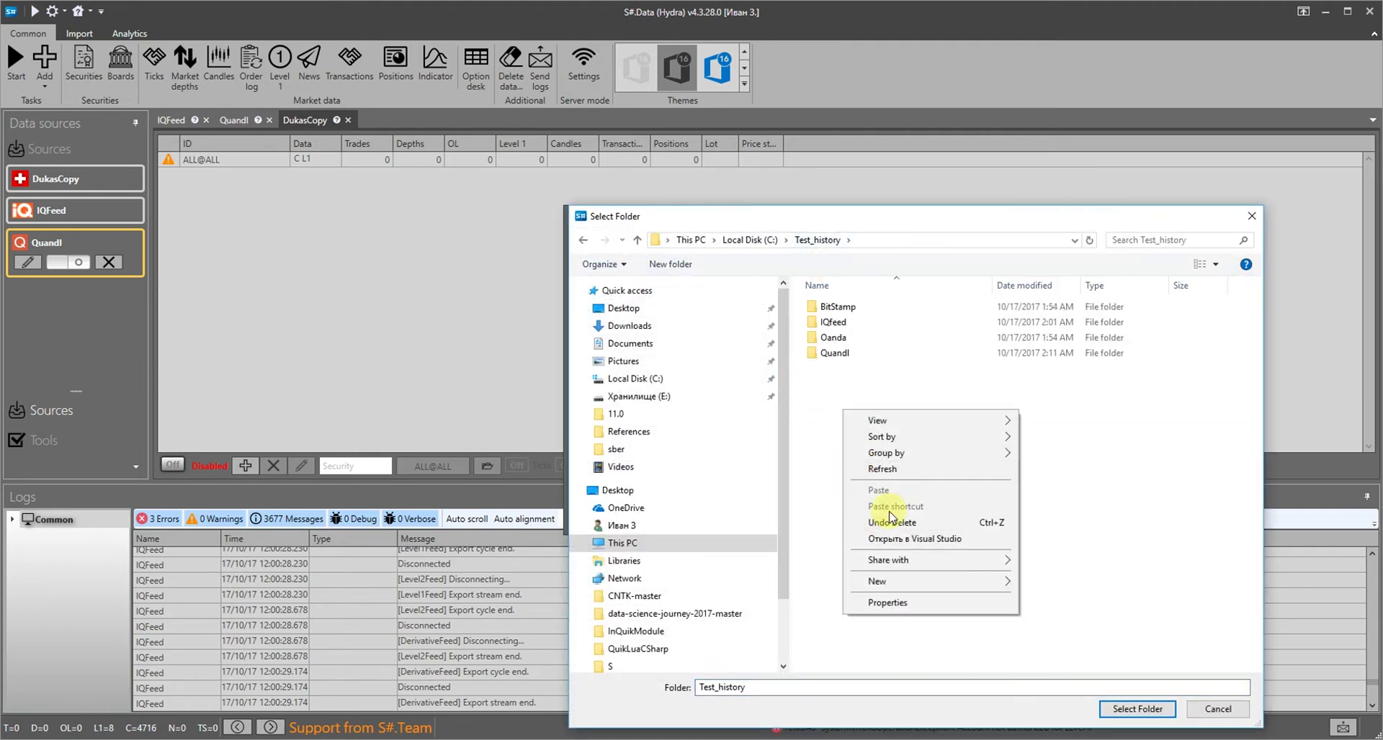
mouse_move(1001, 581)
left_click(1050, 583)
type("DukasCopy")
key("Return")
key("Return")
key("Return")
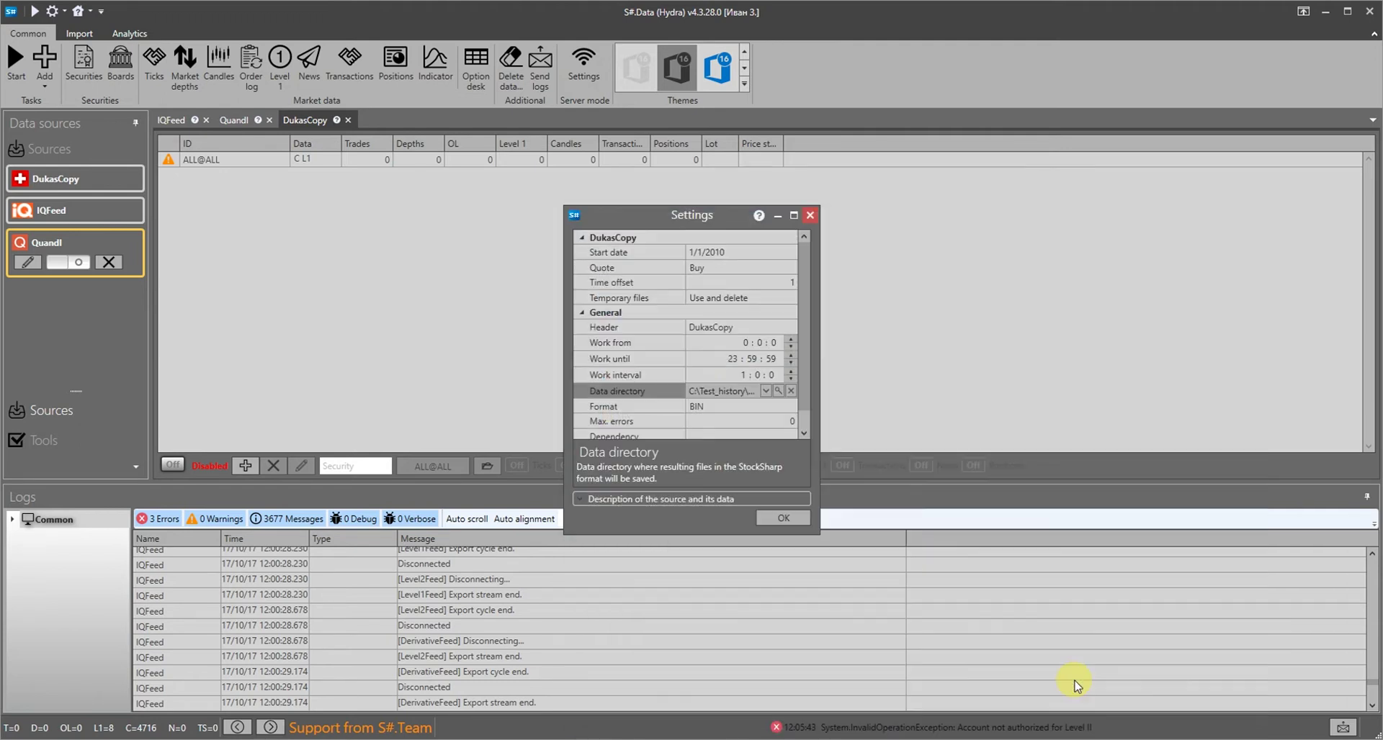
Set the DukasCopy start date to 10/1/2017, save the settings and enable the task
left_click(789, 252)
left_click(790, 252)
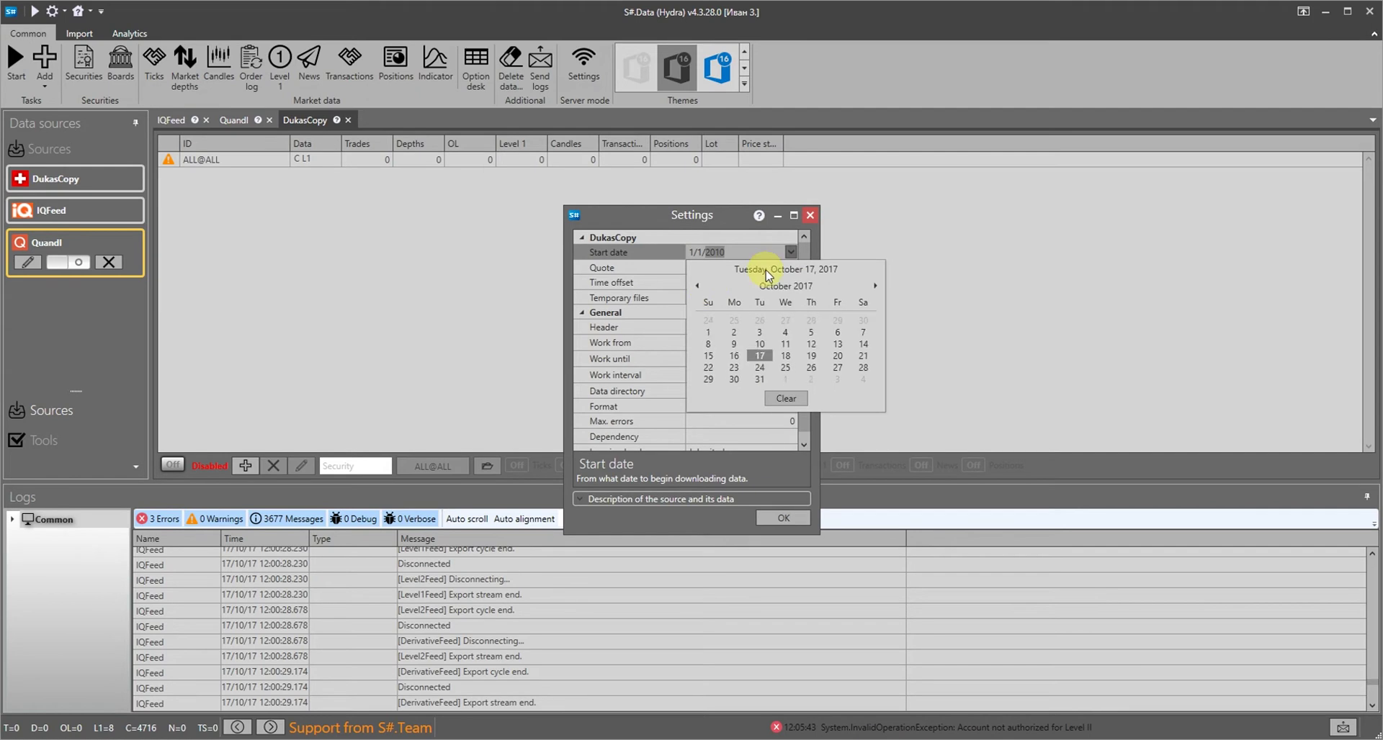
left_click(708, 332)
left_click(779, 519)
left_click(708, 383)
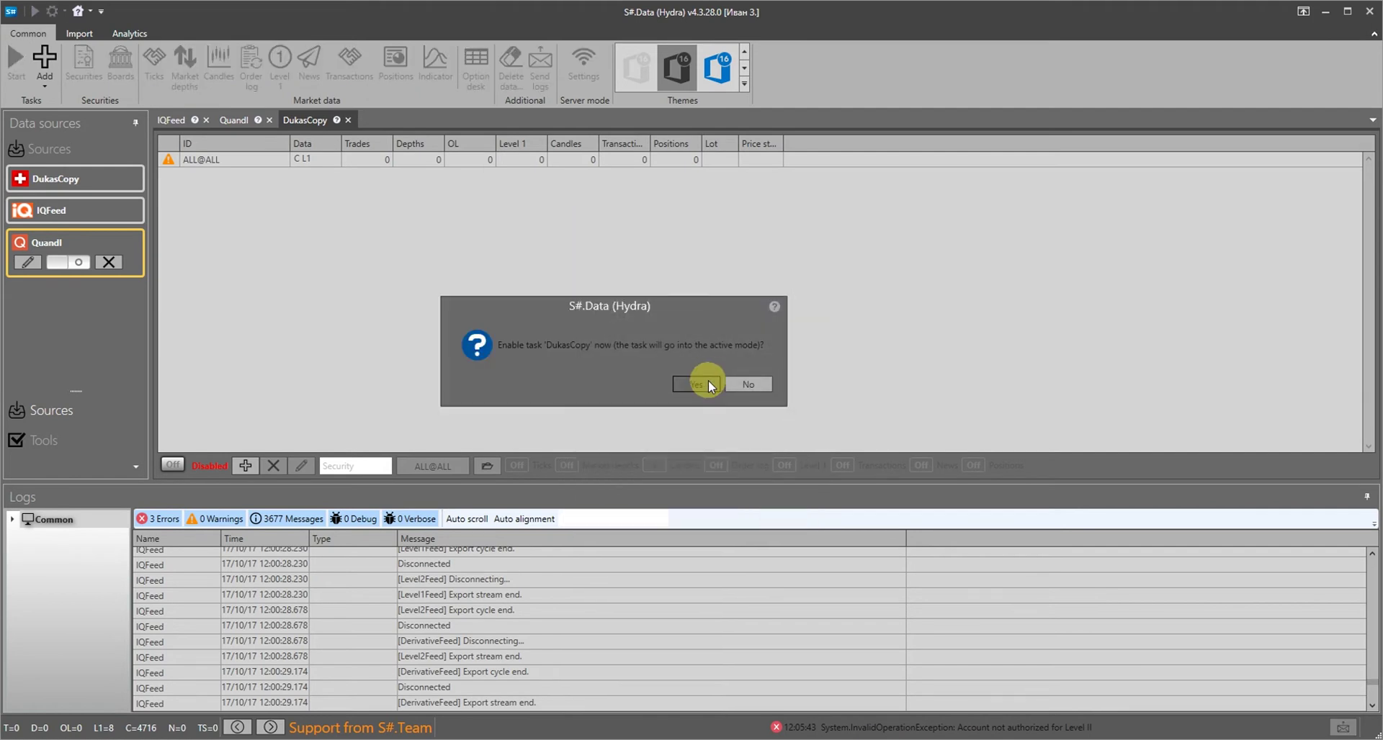
Download the full DukasCopy securities list
left_click(484, 266)
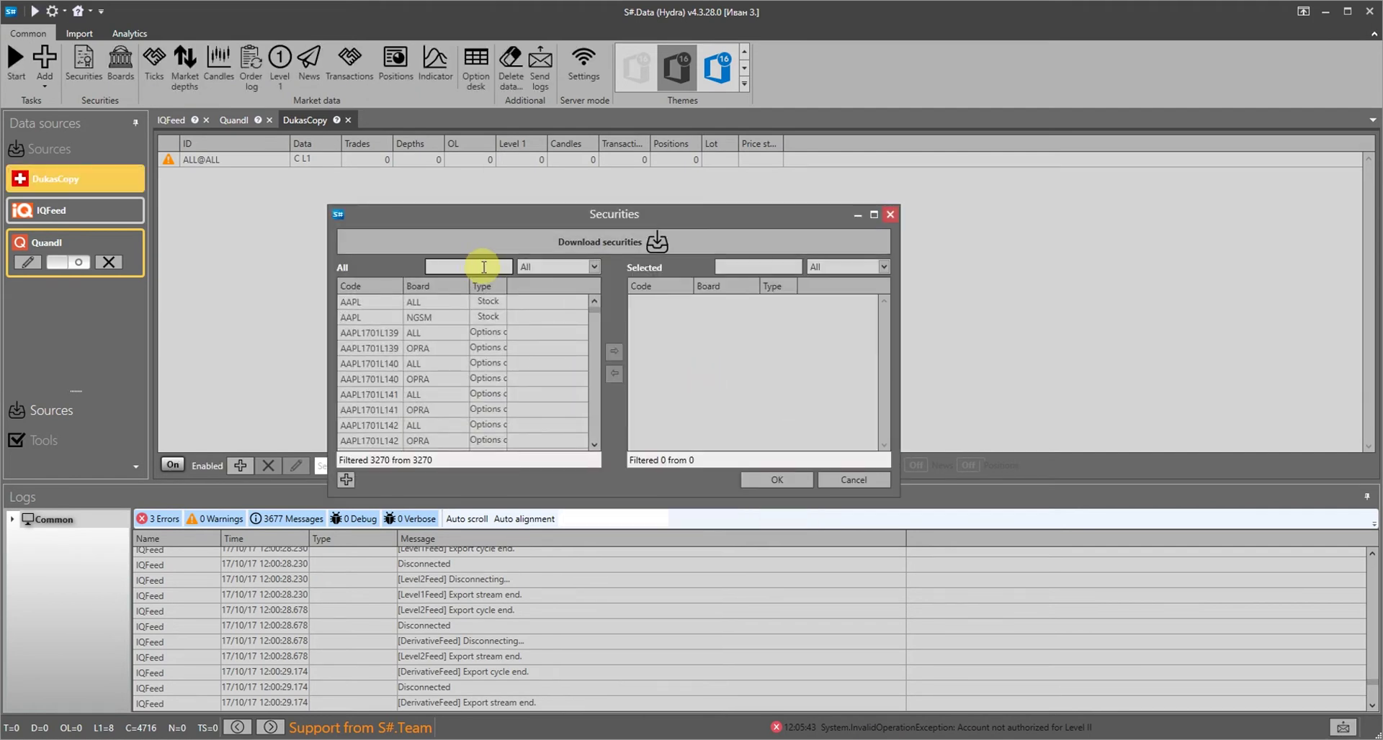
type("usd")
key("BackSpace")
key("BackSpace")
left_click(652, 243)
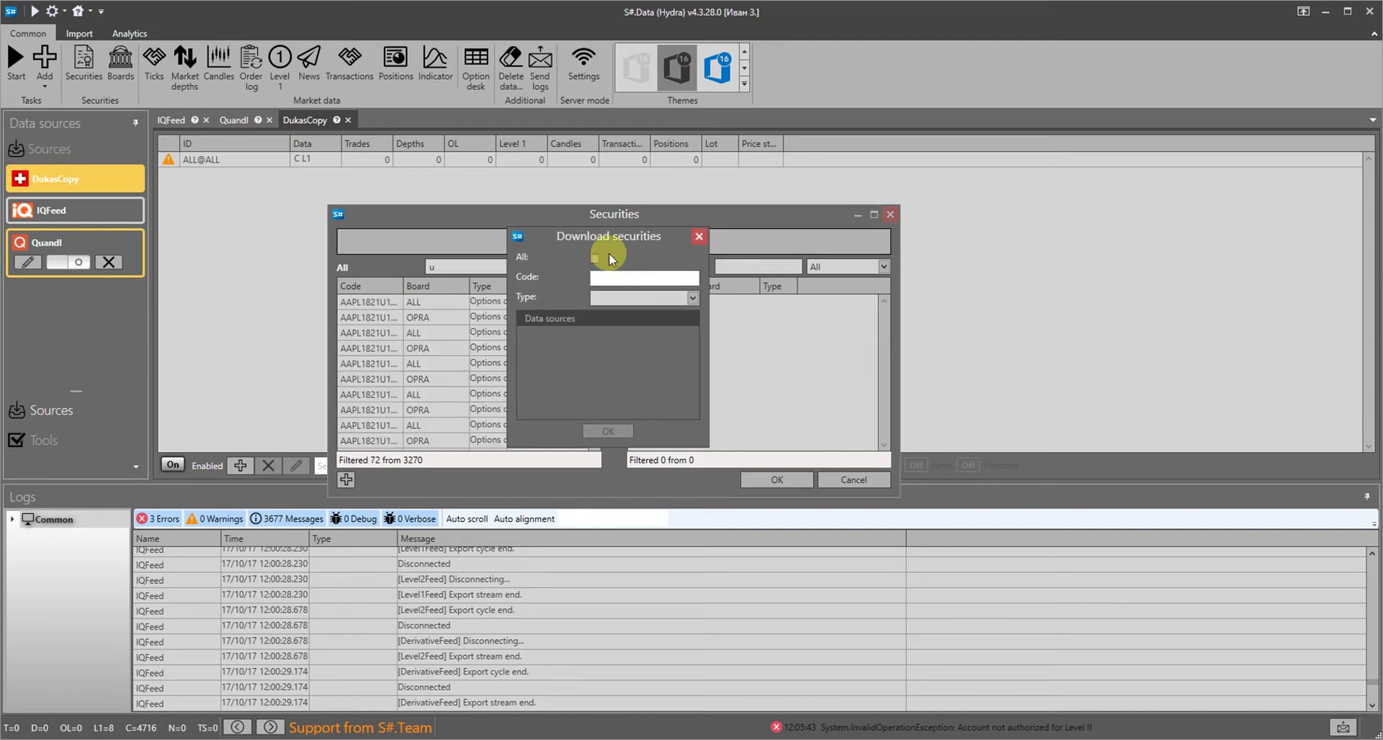
left_click(594, 258)
left_click(608, 431)
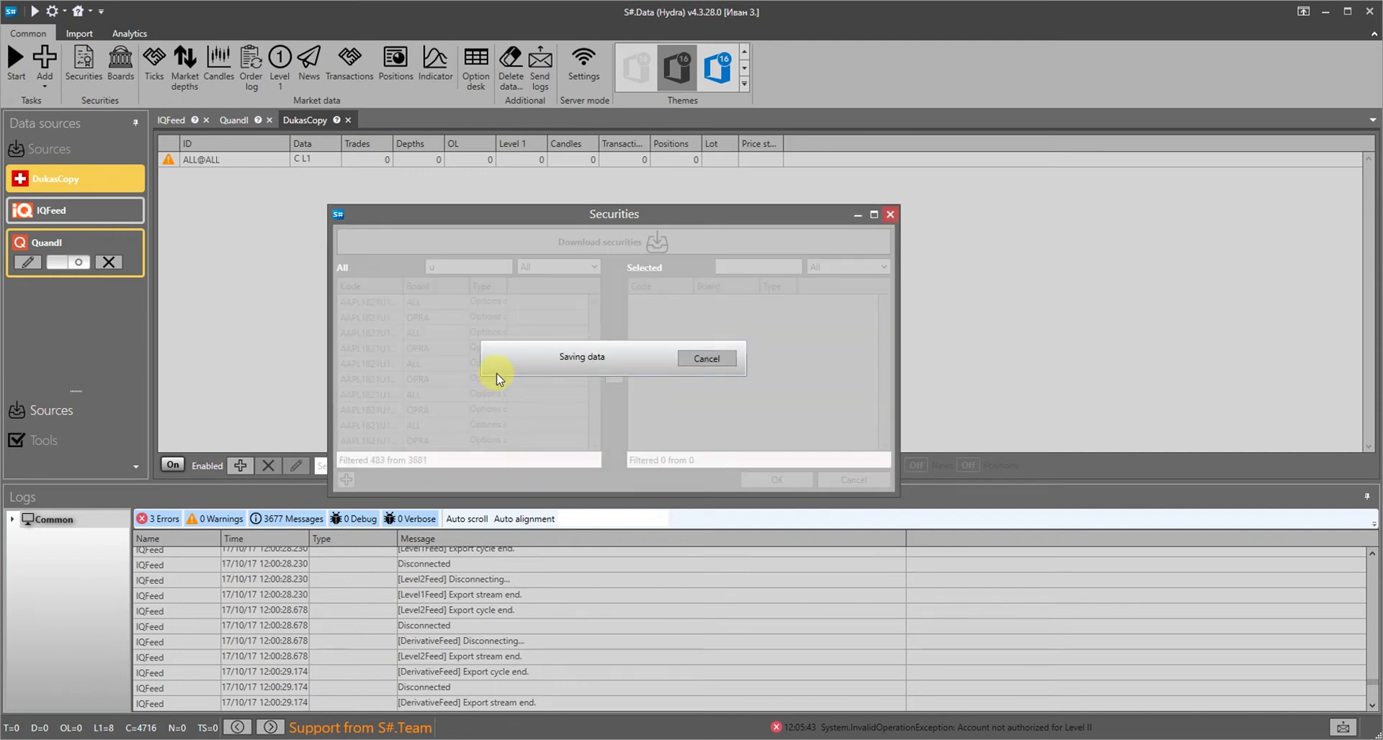
left_click(703, 373)
Filter for 'usd' and add EUR/USD as the DukasCopy task's selected security
type("sd")
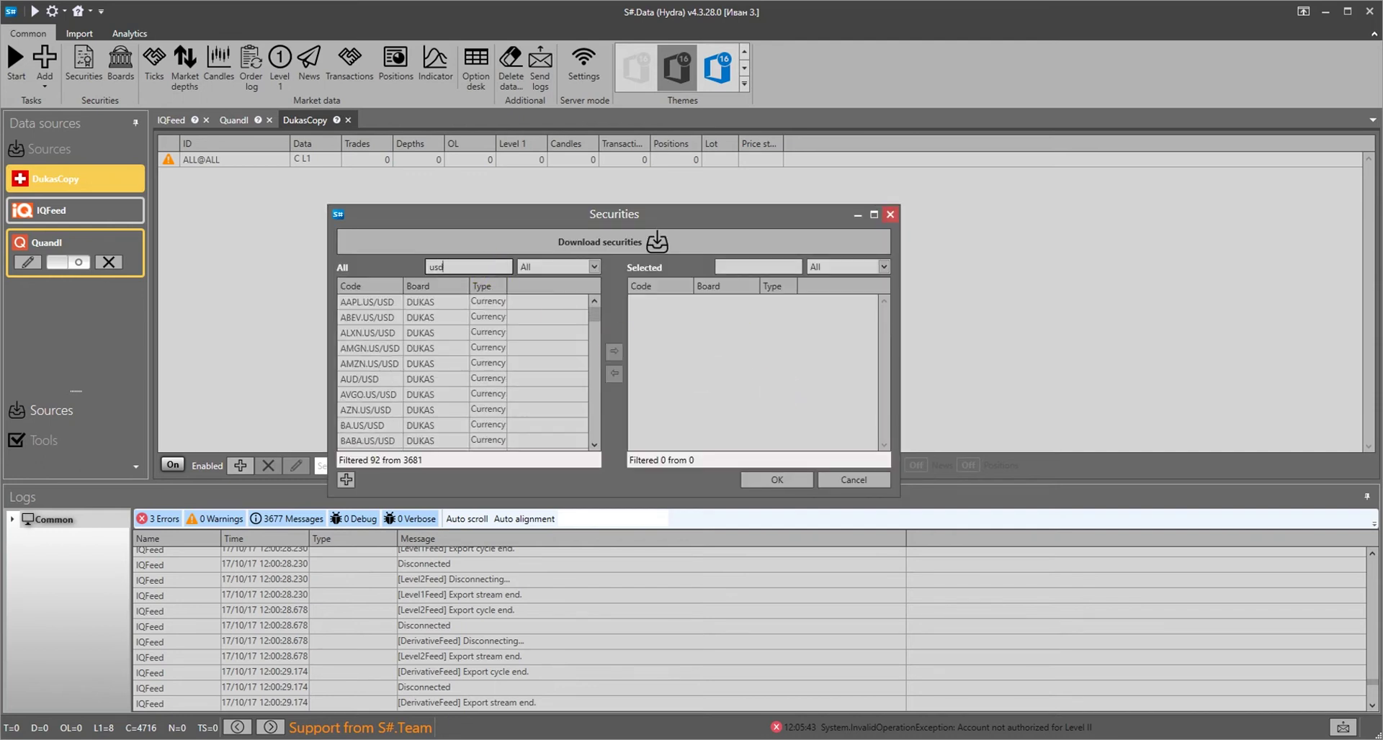
scroll(421, 358, "down", 6)
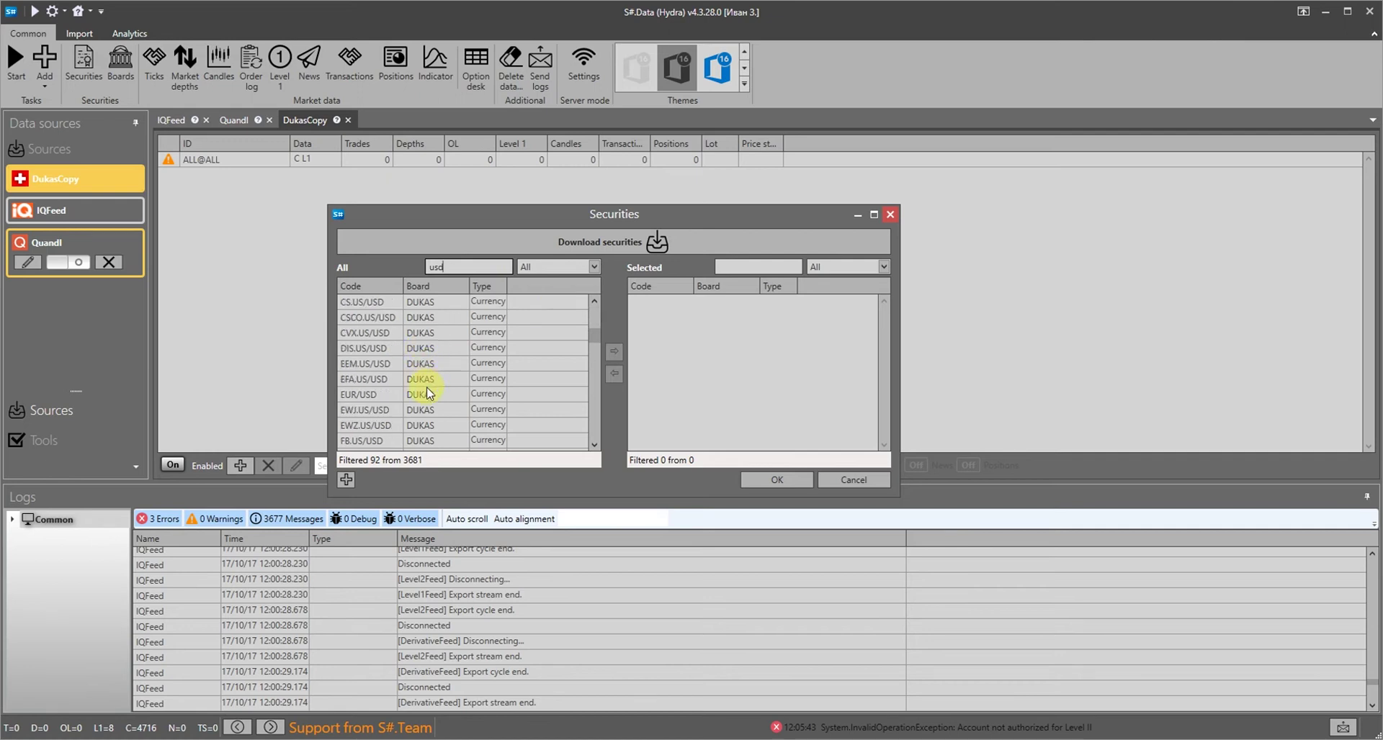
left_click(429, 394)
left_click(608, 353)
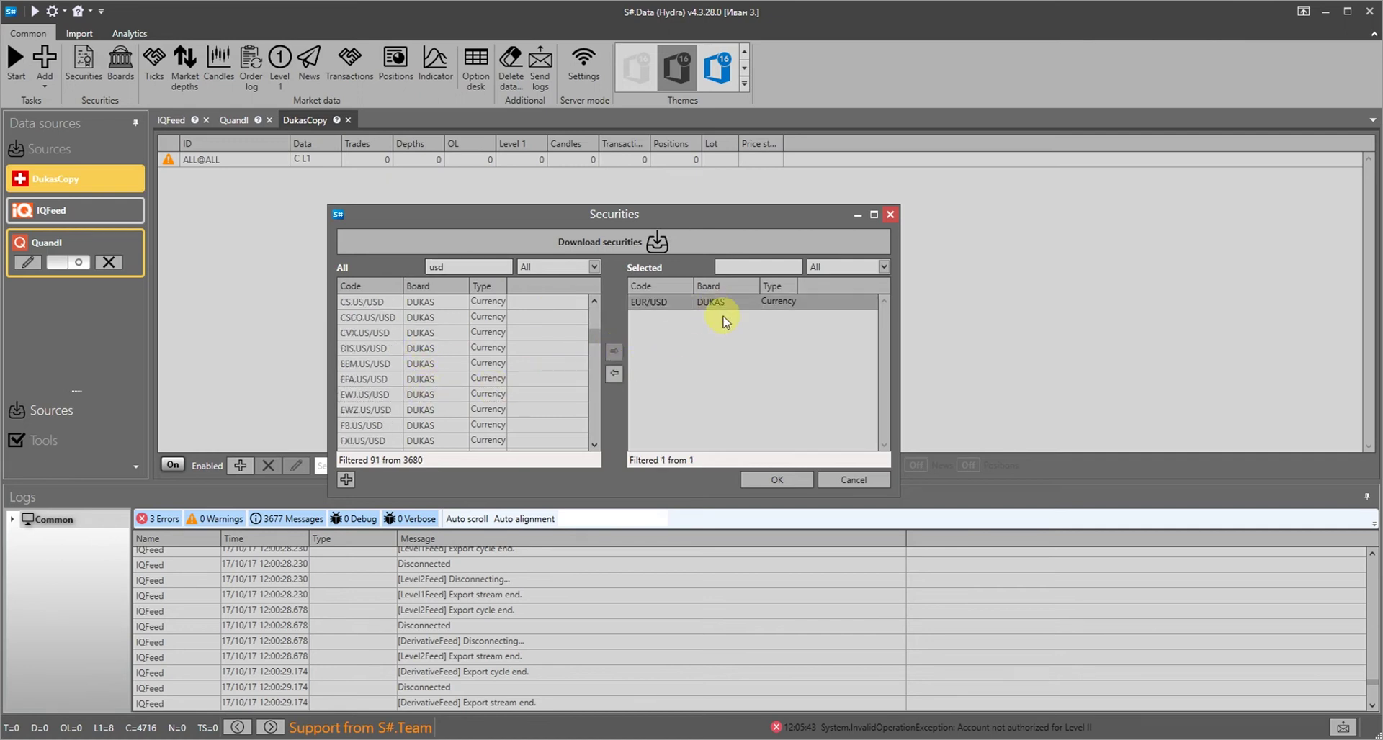
left_click(765, 480)
Load the downloaded EUR/USD@DUKAS Level 1 history into a table
left_click(648, 465)
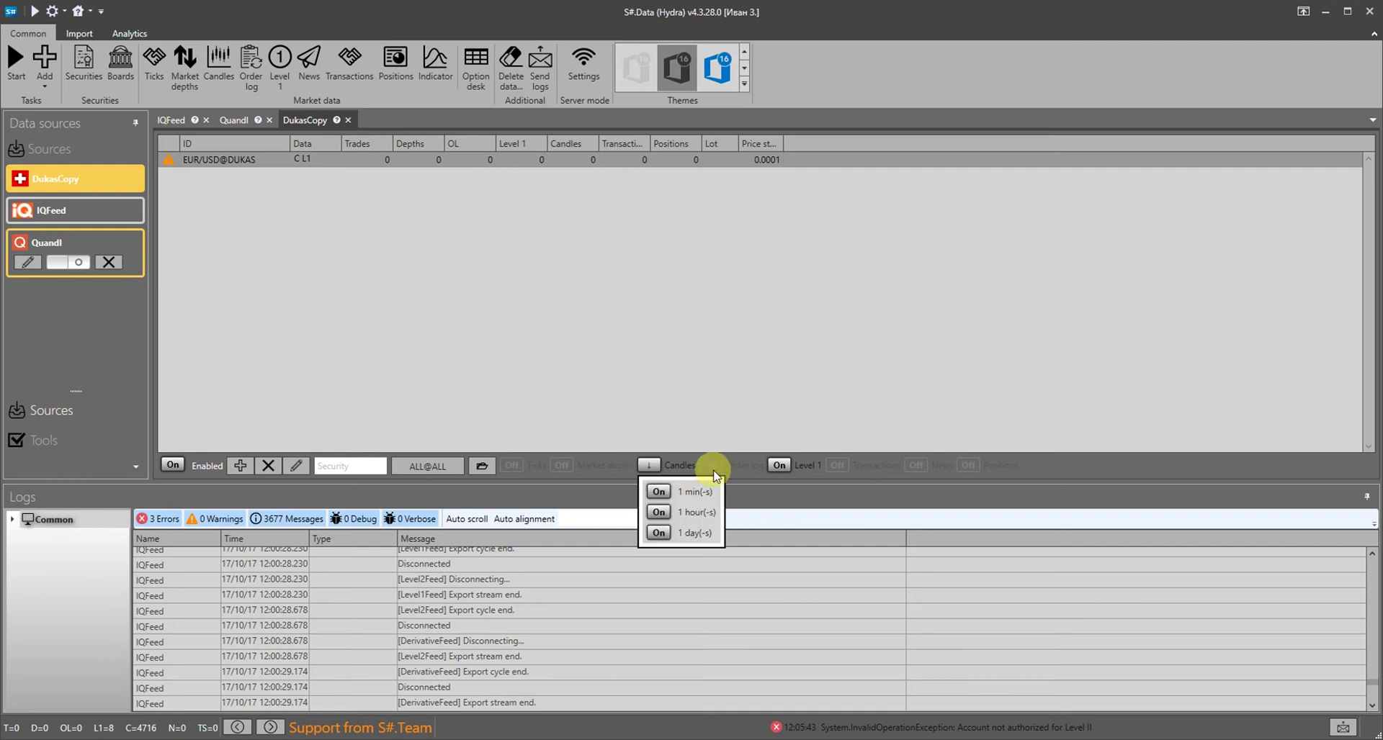
left_click(494, 165)
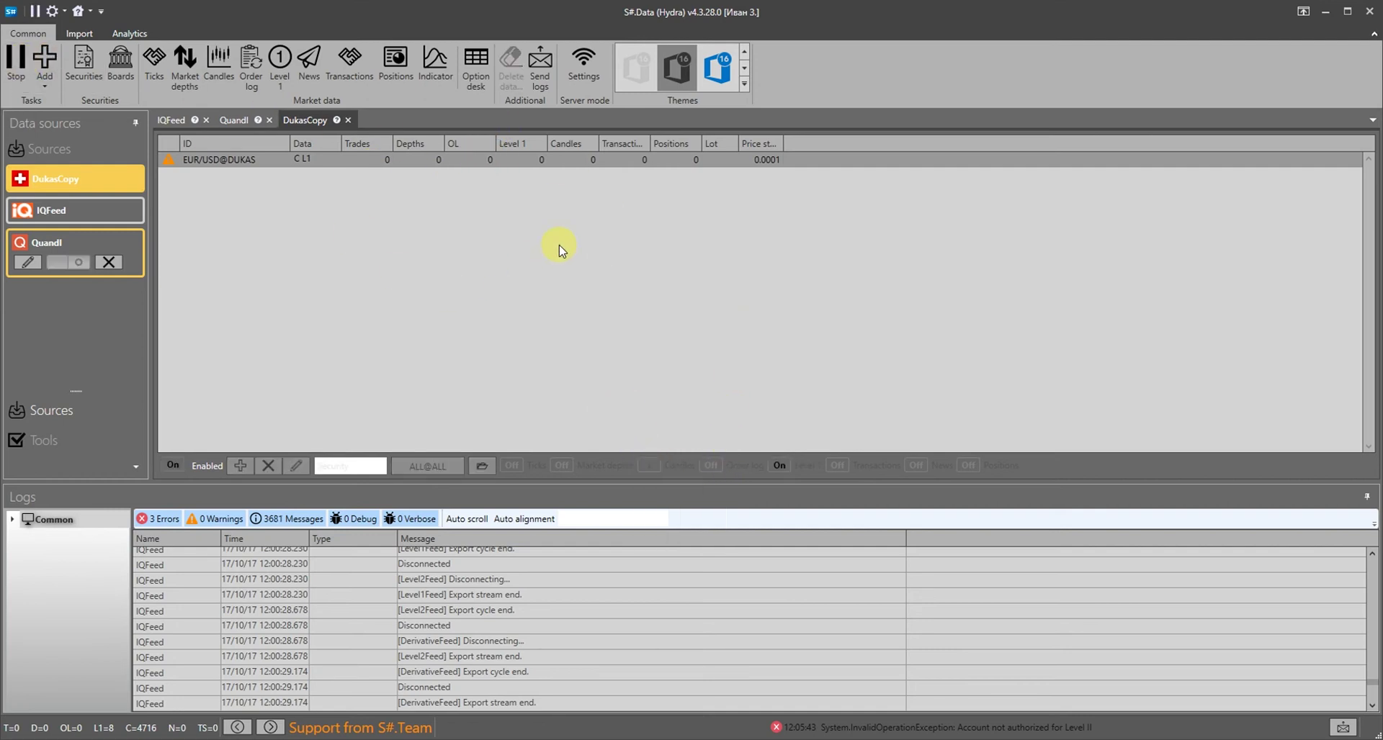
right_click(524, 162)
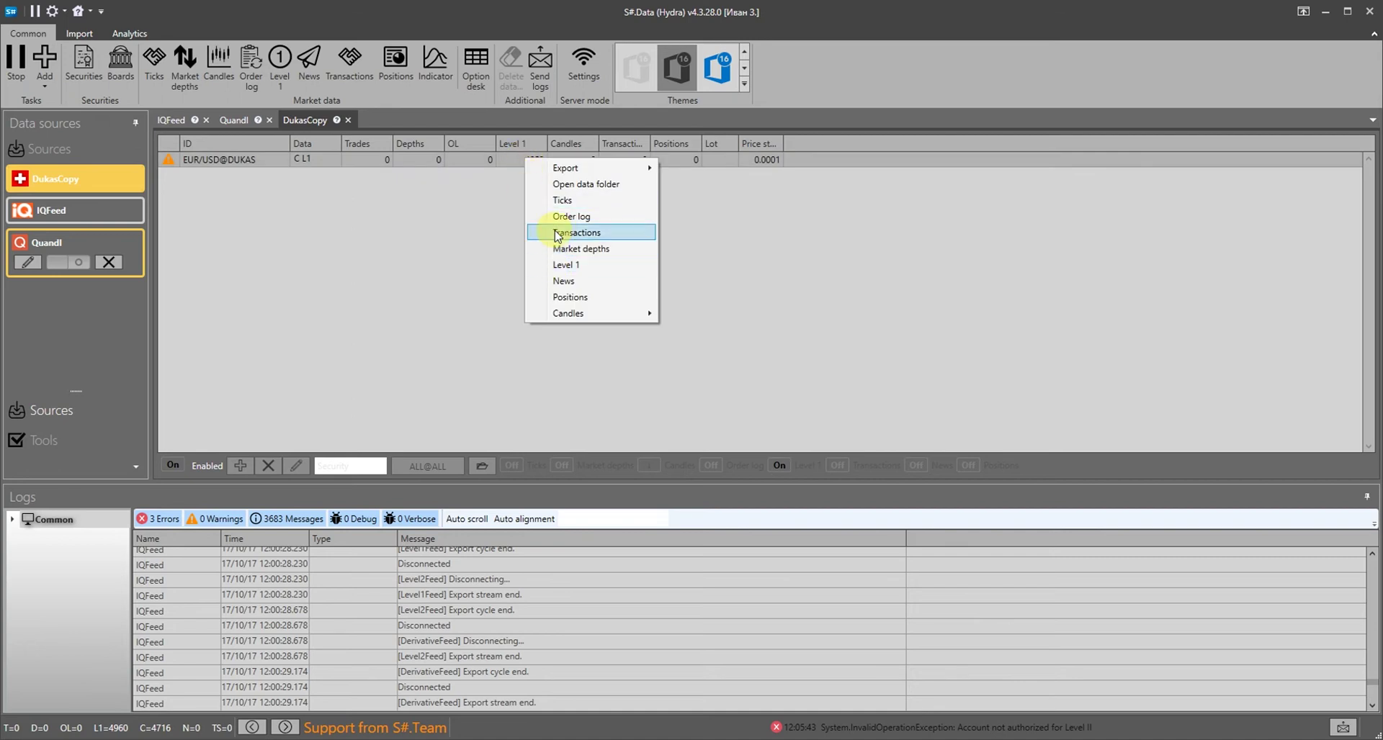
left_click(556, 266)
left_click(1244, 161)
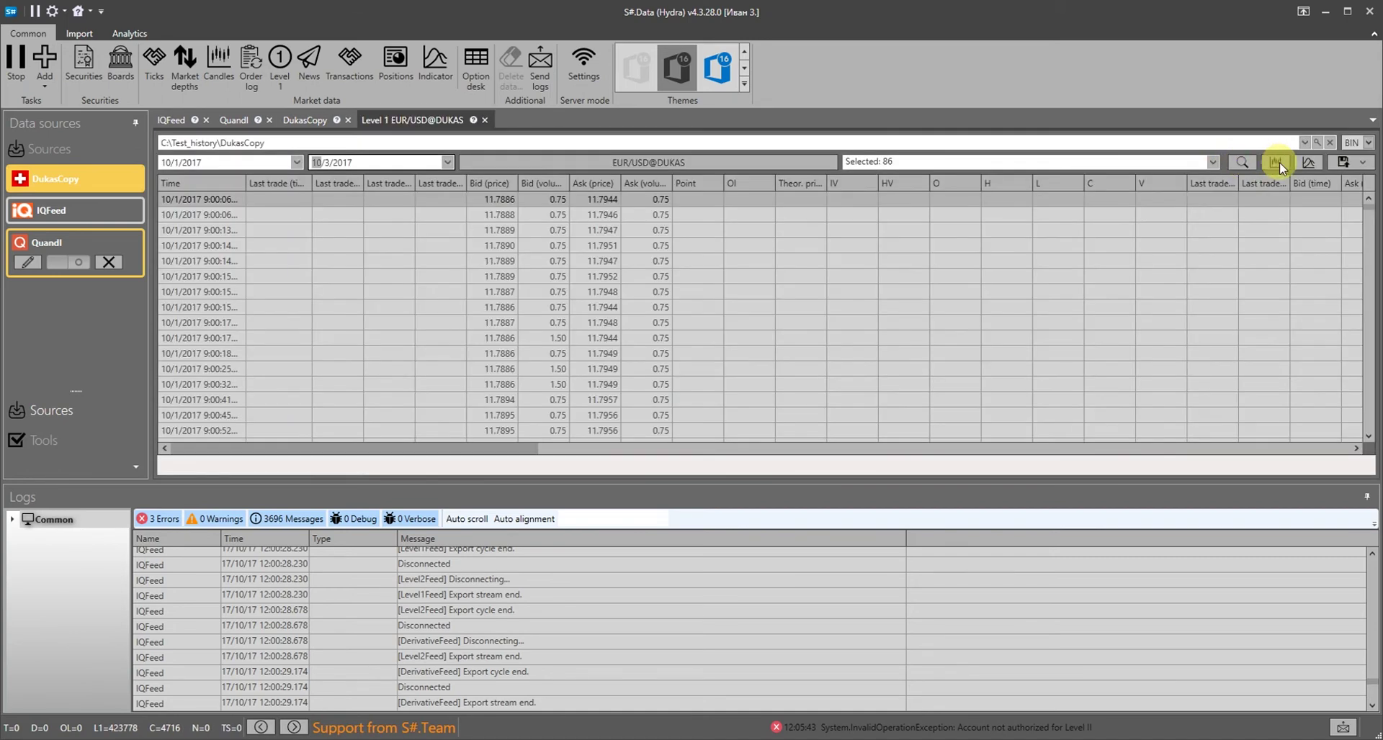
Chart the EUR/USD bid/ask spread, then close the chart and Level 1 tabs
left_click(1310, 163)
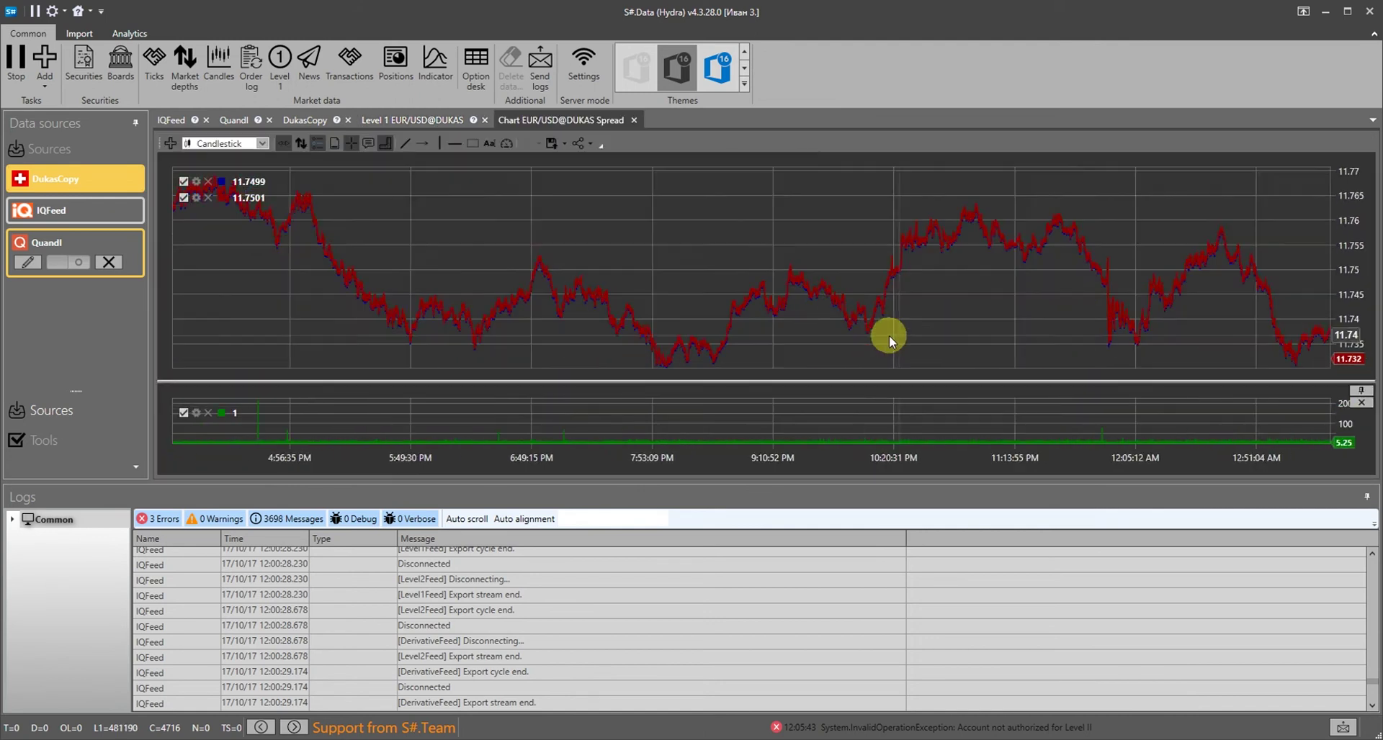
left_click(633, 119)
left_click(484, 120)
Stop the DukasCopy download and add Bitstamp as a new source, agreeing to set it up
left_click(16, 63)
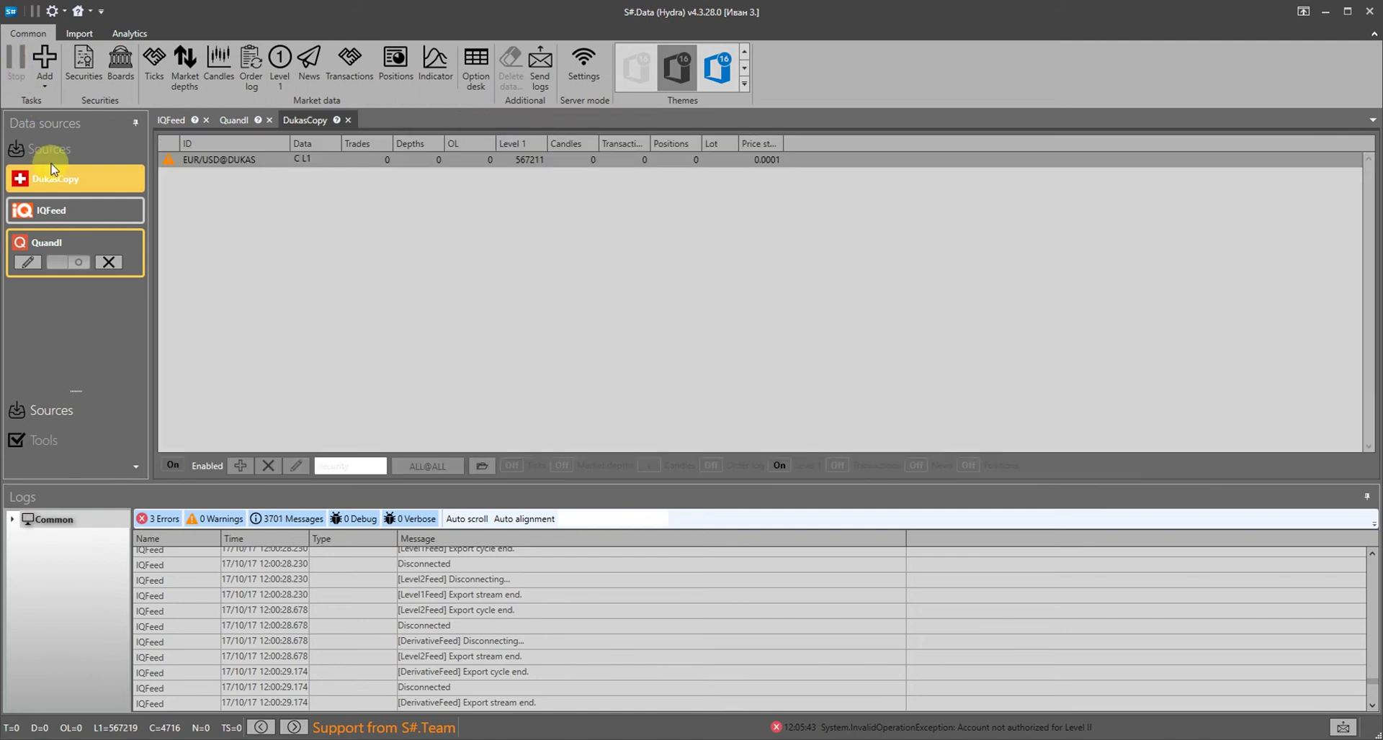
left_click(79, 189)
left_click(51, 87)
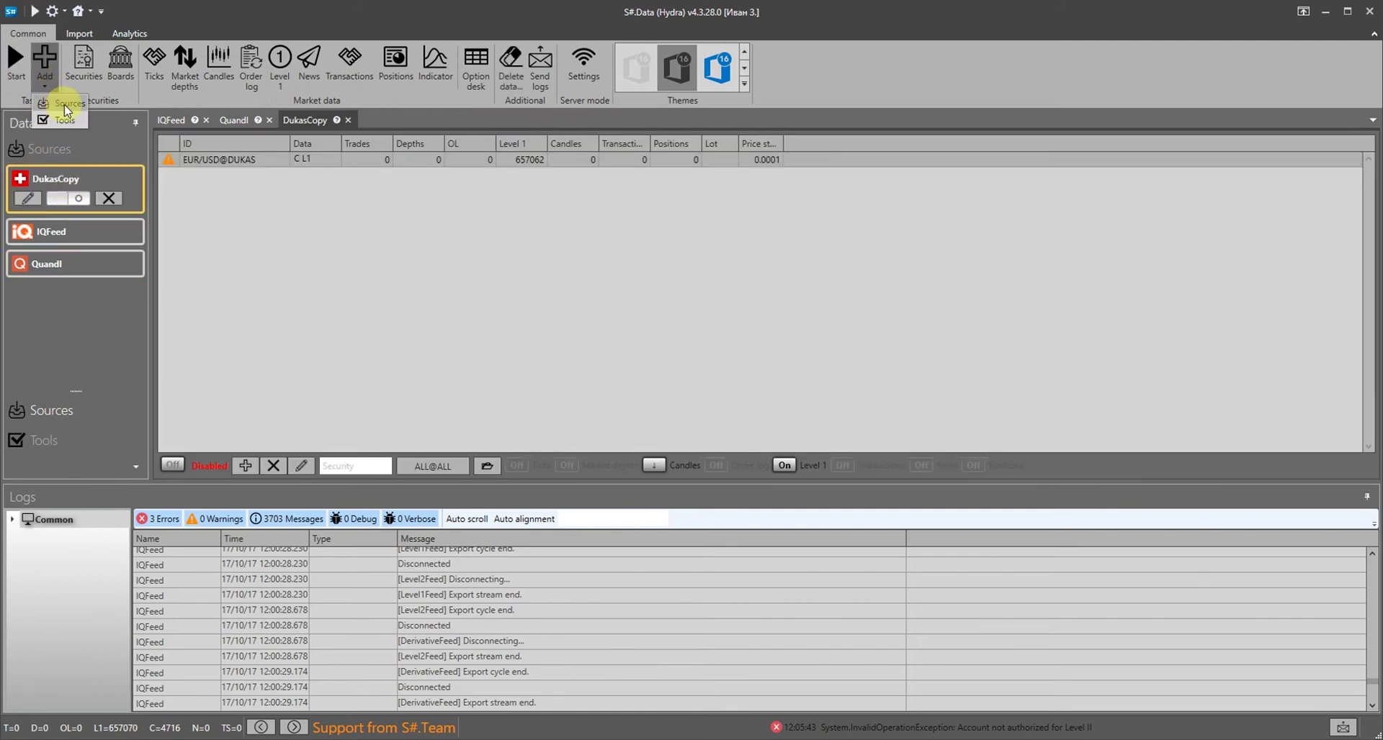
left_click(63, 105)
left_click(440, 172)
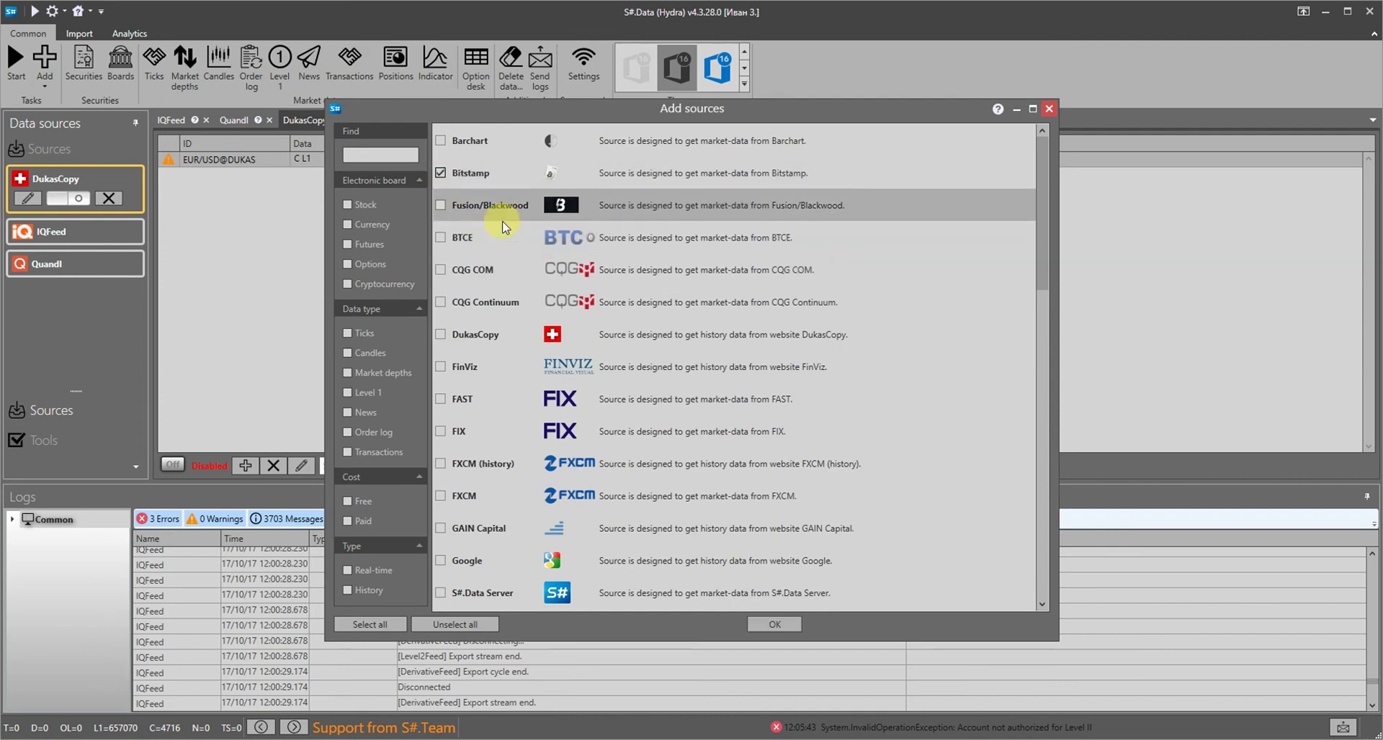
left_click(771, 622)
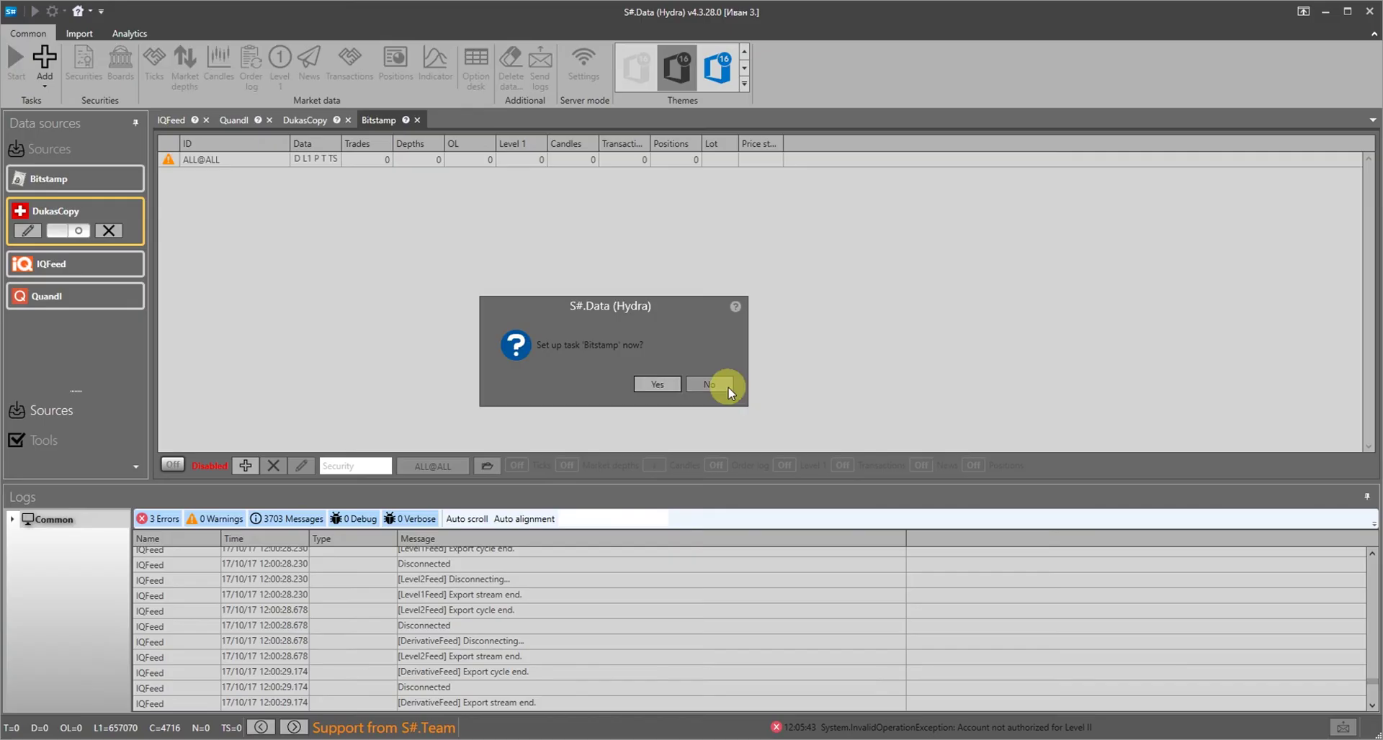
left_click(658, 384)
Point the Bitstamp task at C:\Test_history\BitStamp, pick a start date and save
left_click(728, 269)
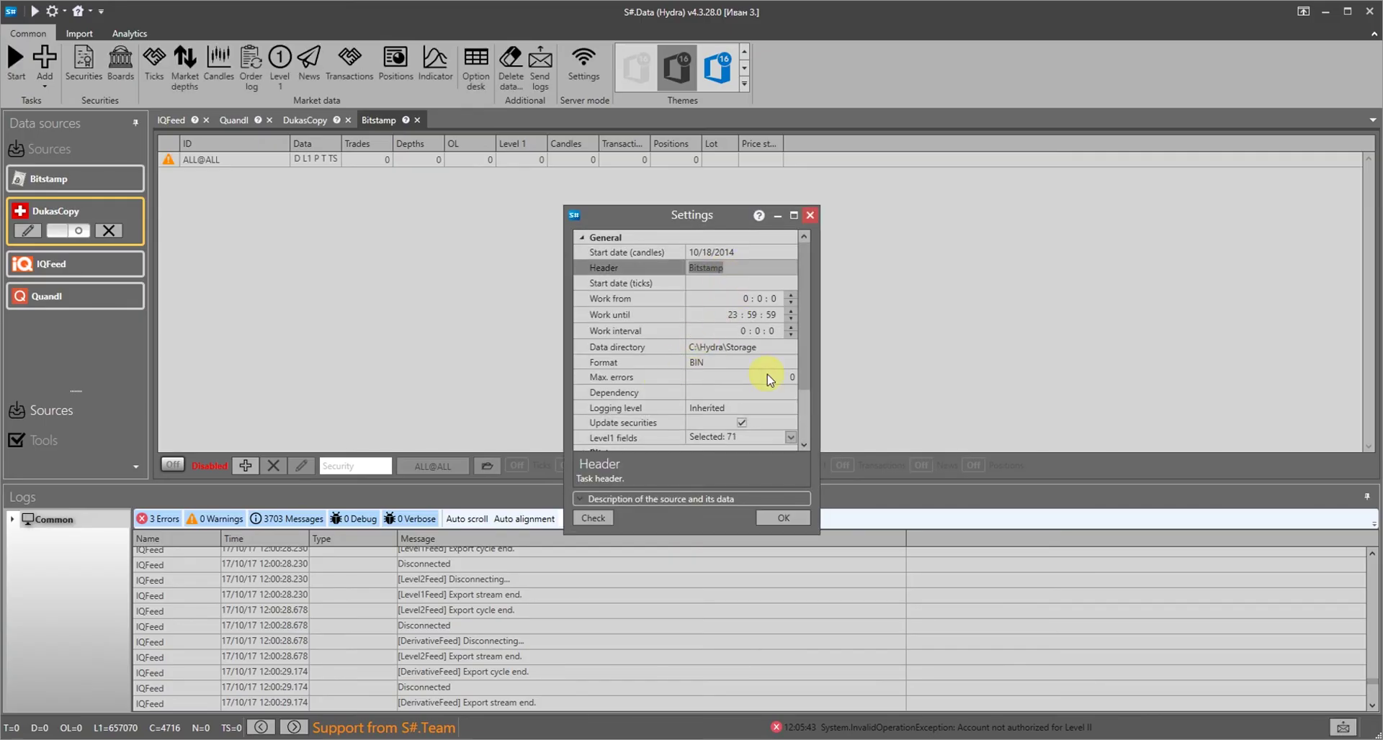
left_click(784, 347)
left_click(818, 240)
left_click(829, 302)
double_click(829, 303)
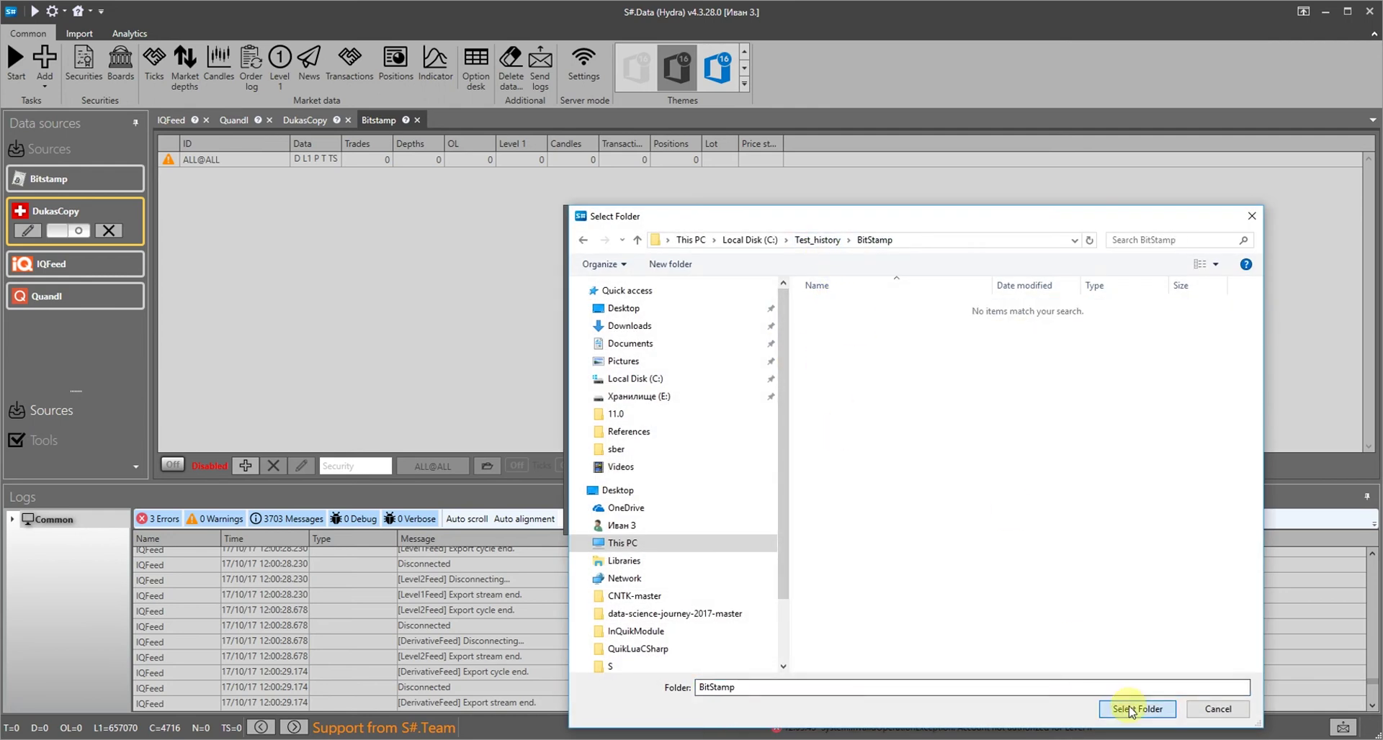
left_click(1130, 709)
left_click(790, 252)
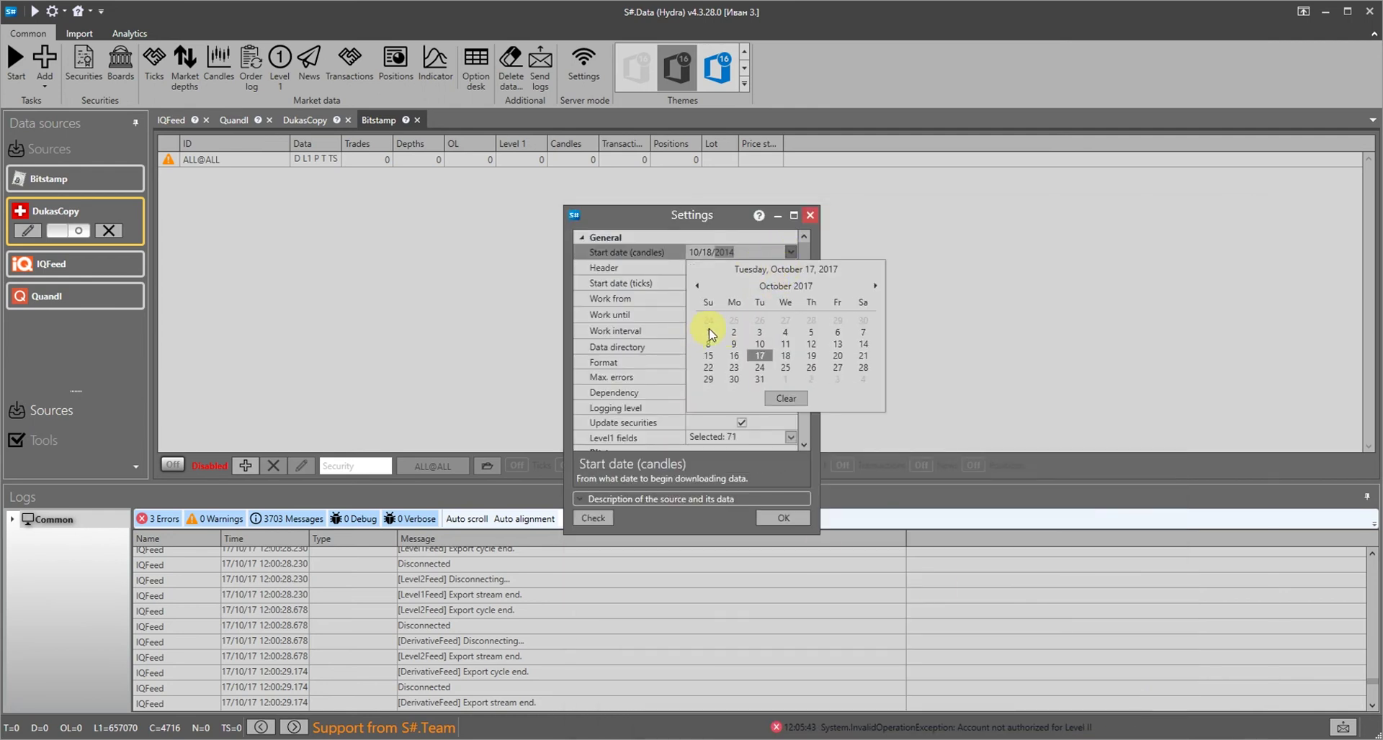
left_click(709, 332)
left_click(783, 518)
Enable Bitstamp and download its securities list, which adds 12 new securities
left_click(696, 383)
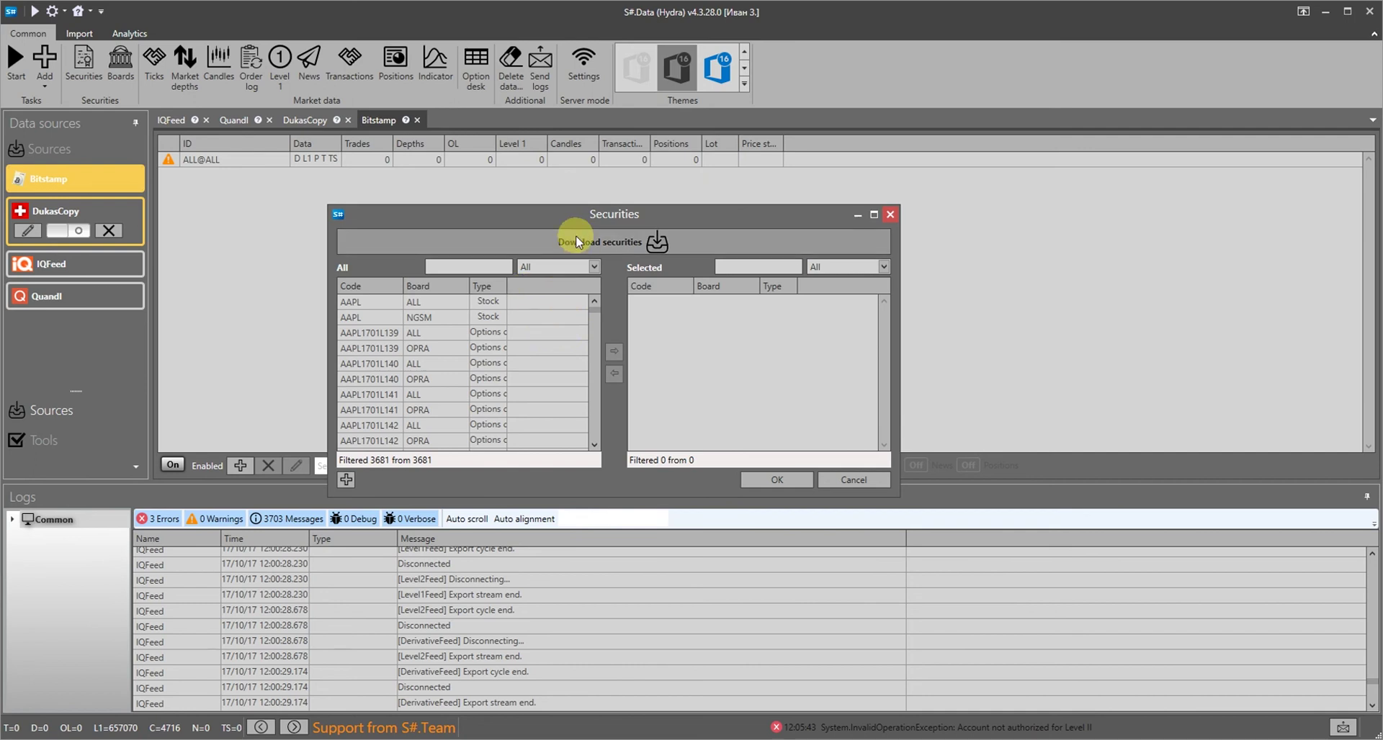
left_click(576, 240)
left_click(612, 299)
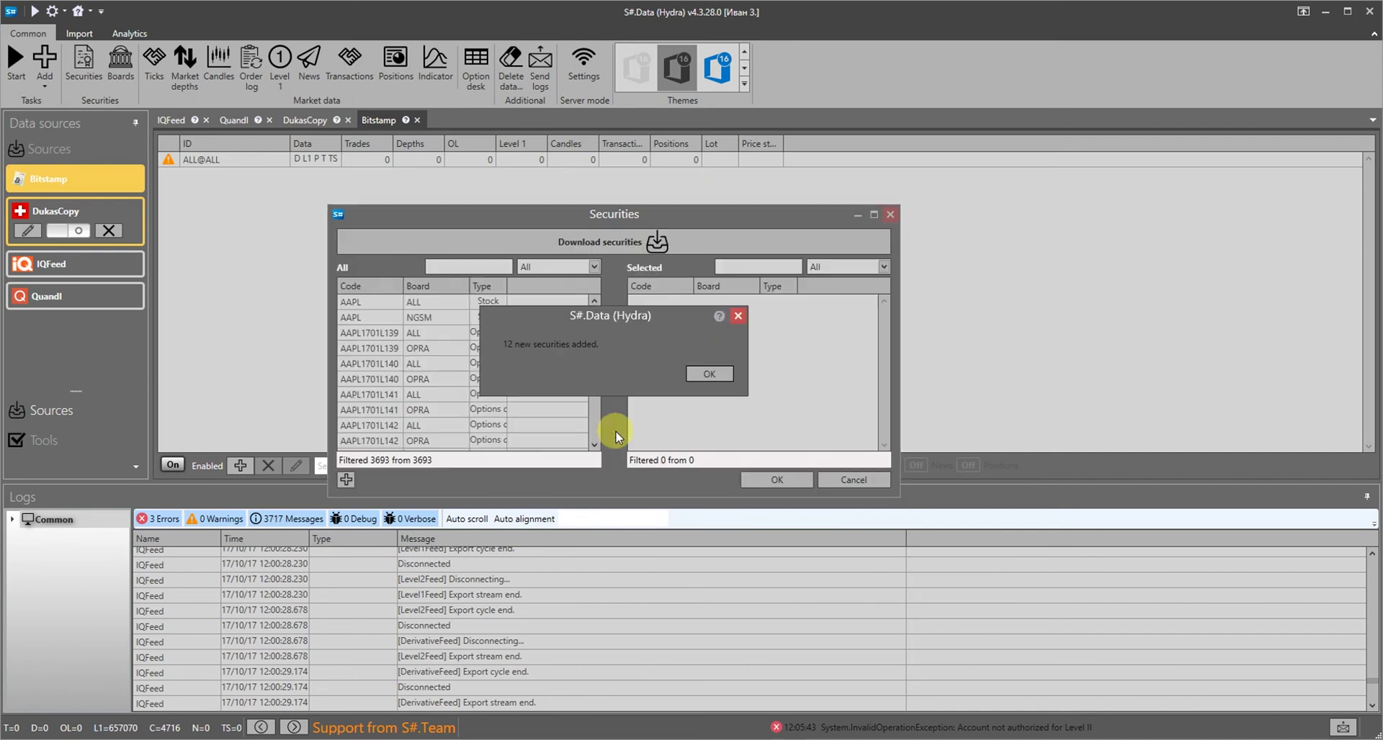
key("Return")
Filter to Cryptocurrency and add BTC/USD and BTC/EUR to the Bitstamp task
left_click(590, 266)
left_click(564, 478)
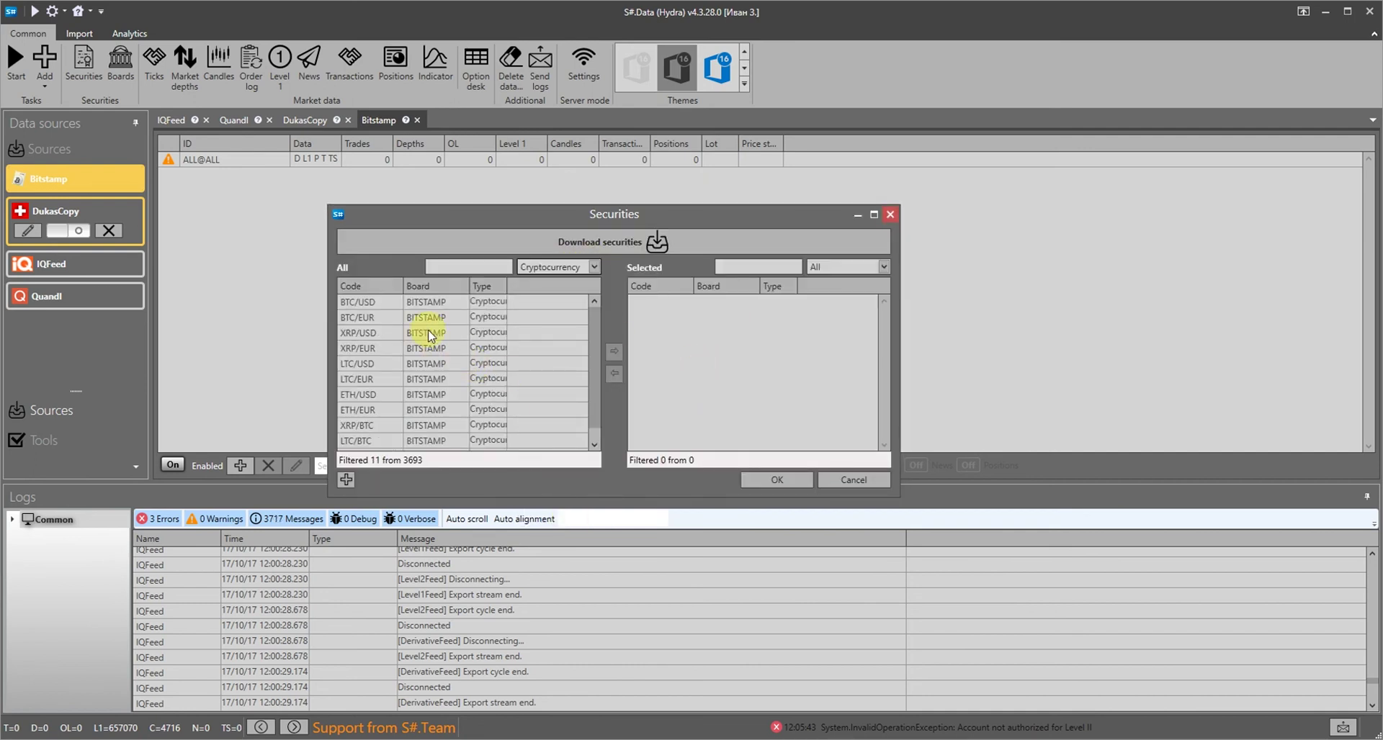
left_click_drag(382, 302, 396, 317)
left_click(614, 351)
left_click(777, 479)
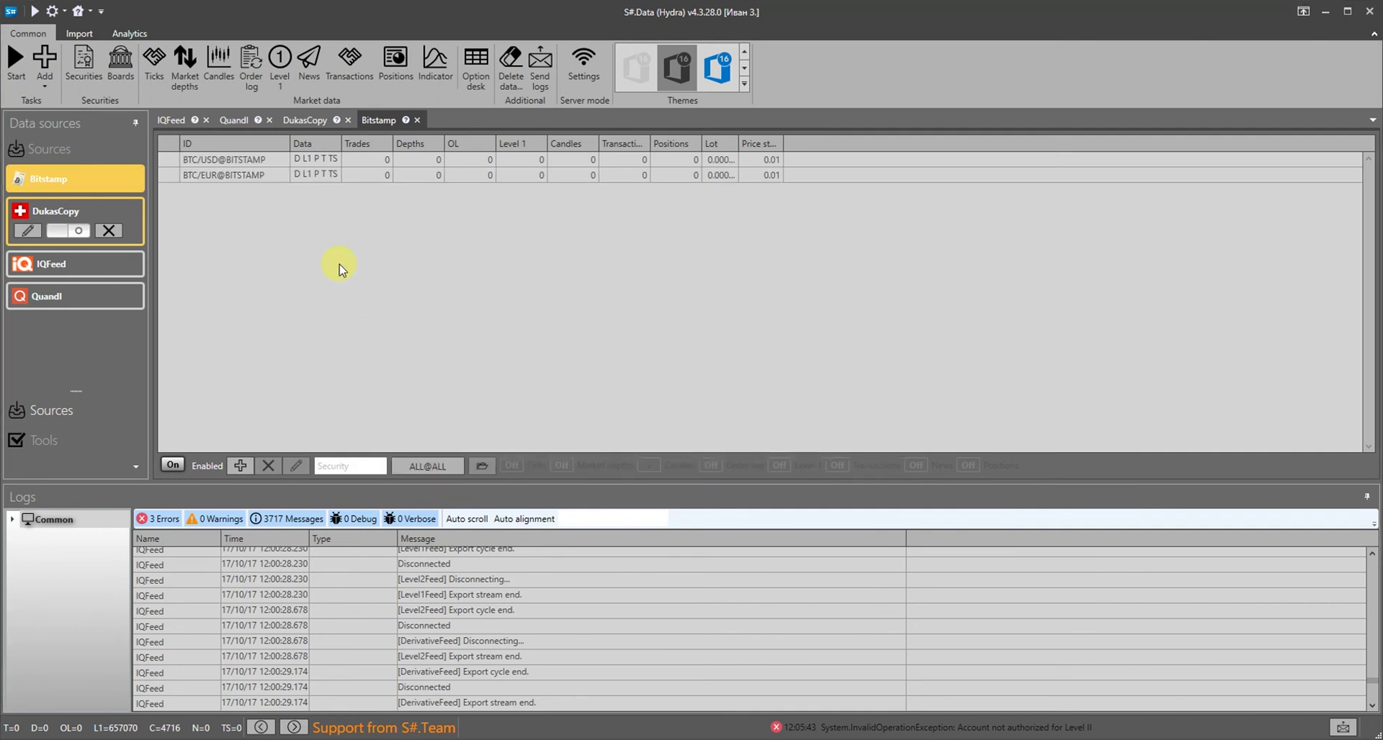
Start the Bitstamp download task collecting BTC/USD and BTC/EUR data
left_click(486, 161)
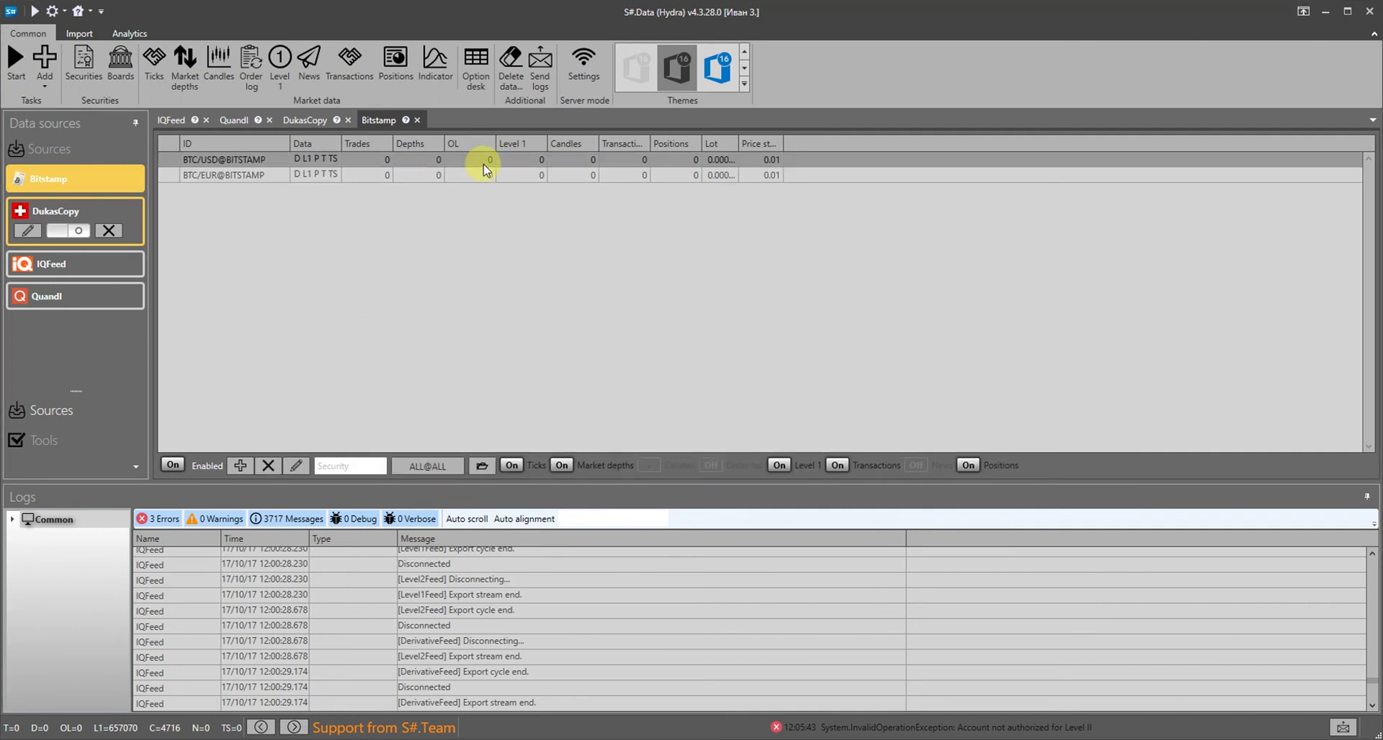
left_click(16, 71)
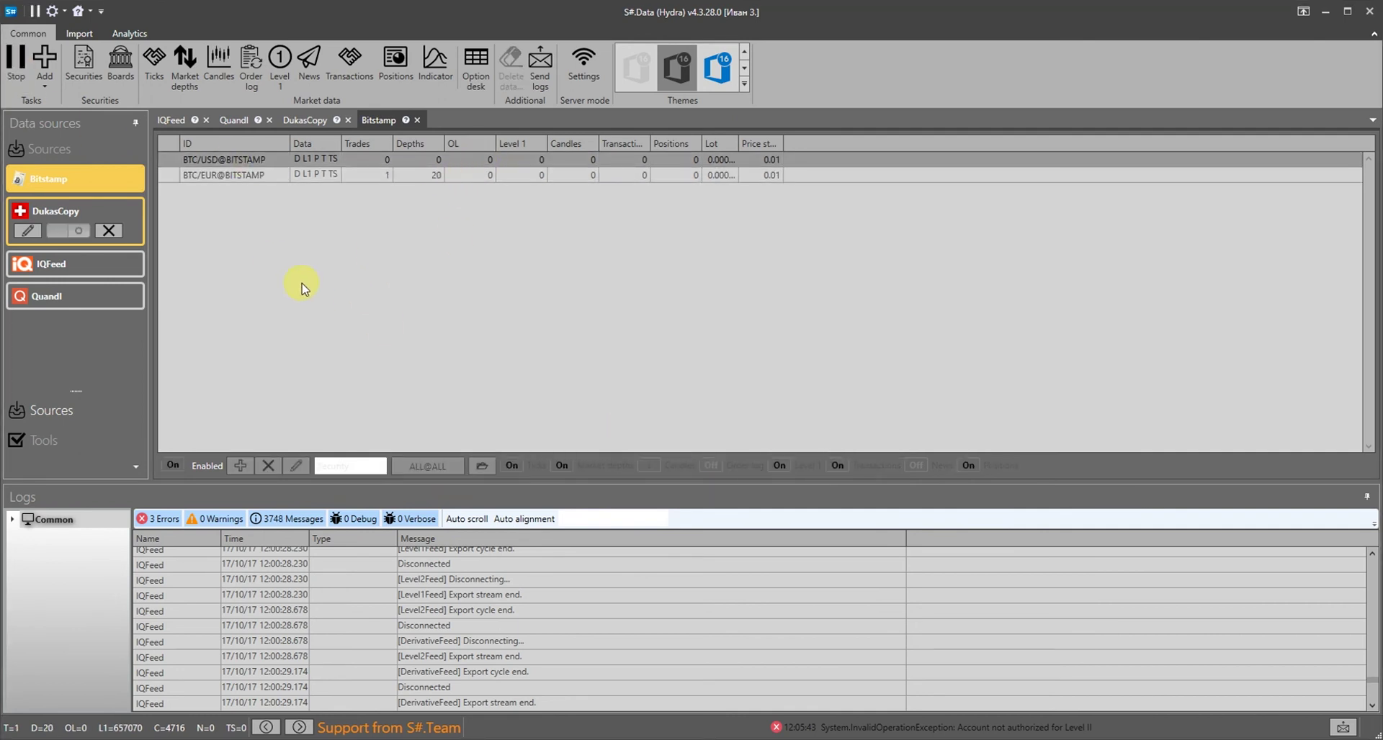
right_click(417, 179)
Load the stored BTC/EUR market depth history at 20 levels with the logs collapsed
left_click(432, 272)
left_click(1168, 164)
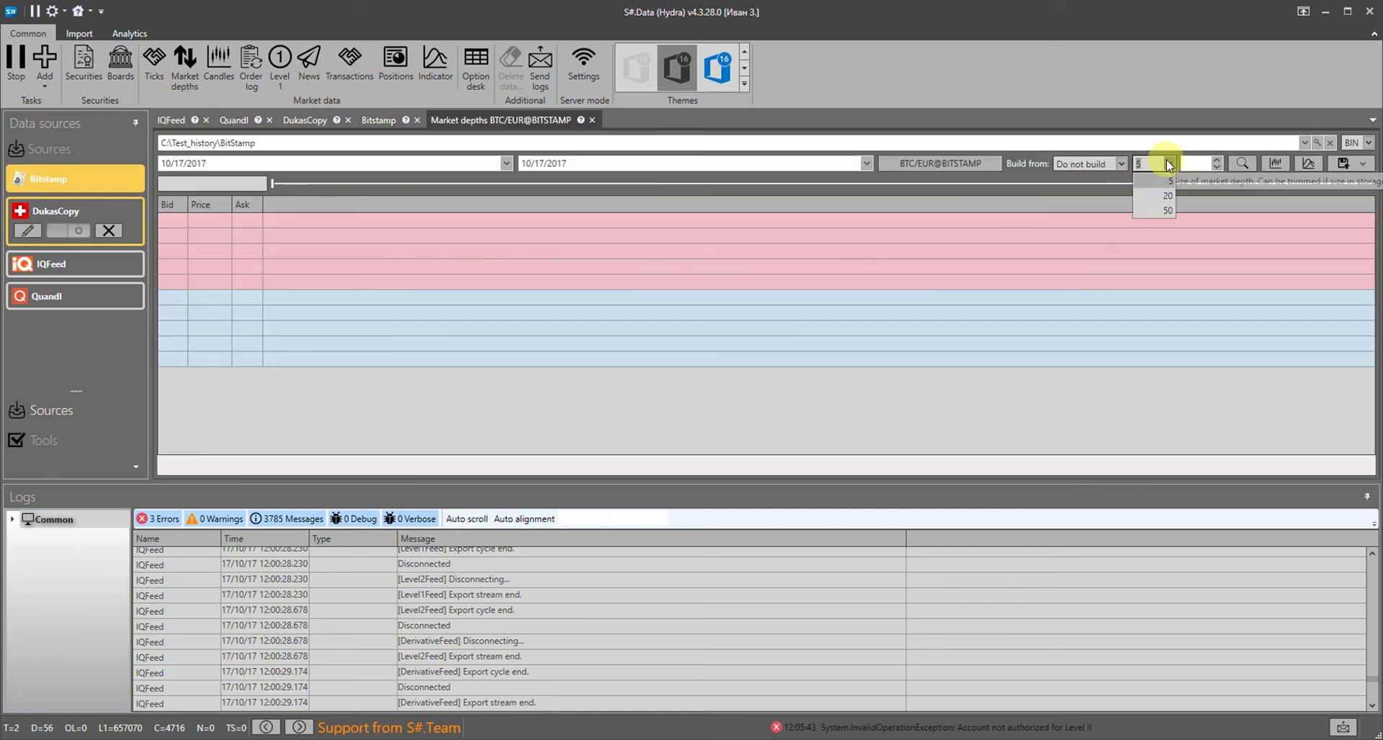
left_click(1163, 181)
left_click(1366, 497)
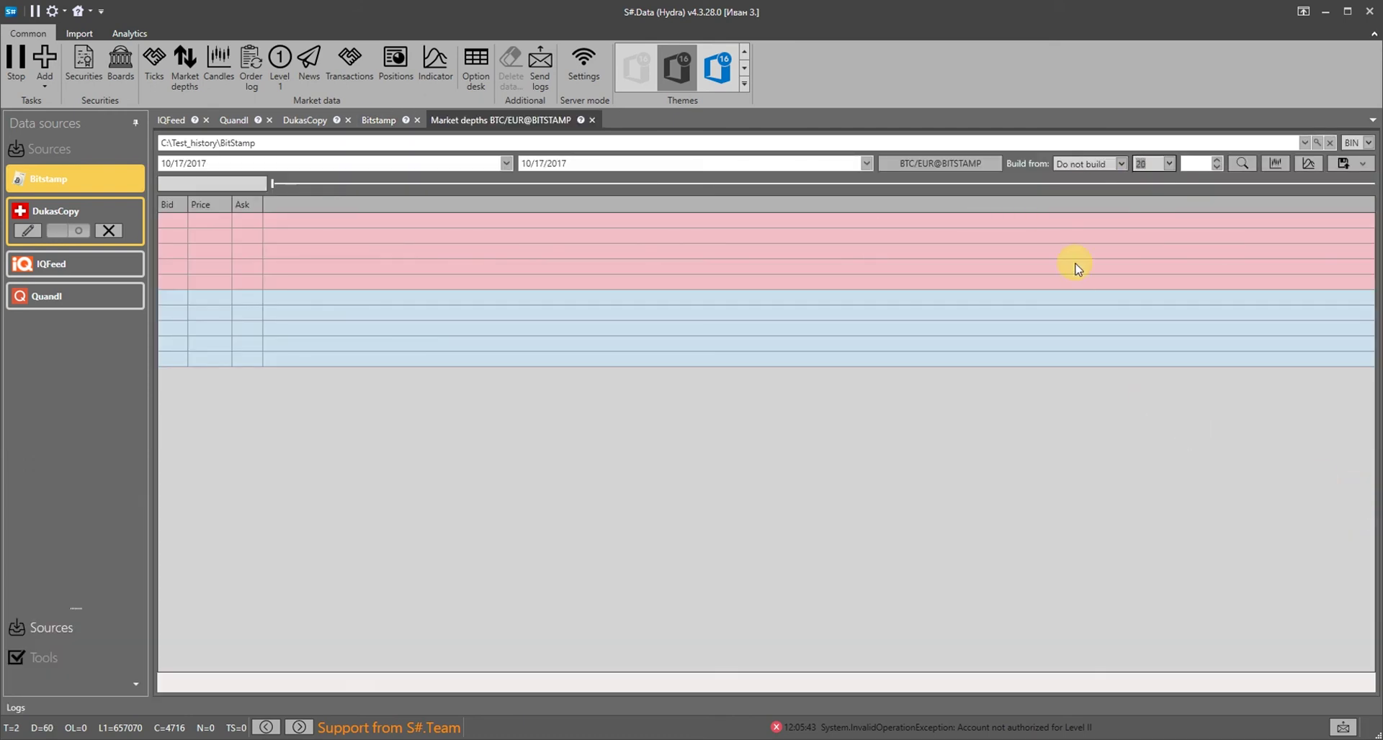
left_click(1242, 165)
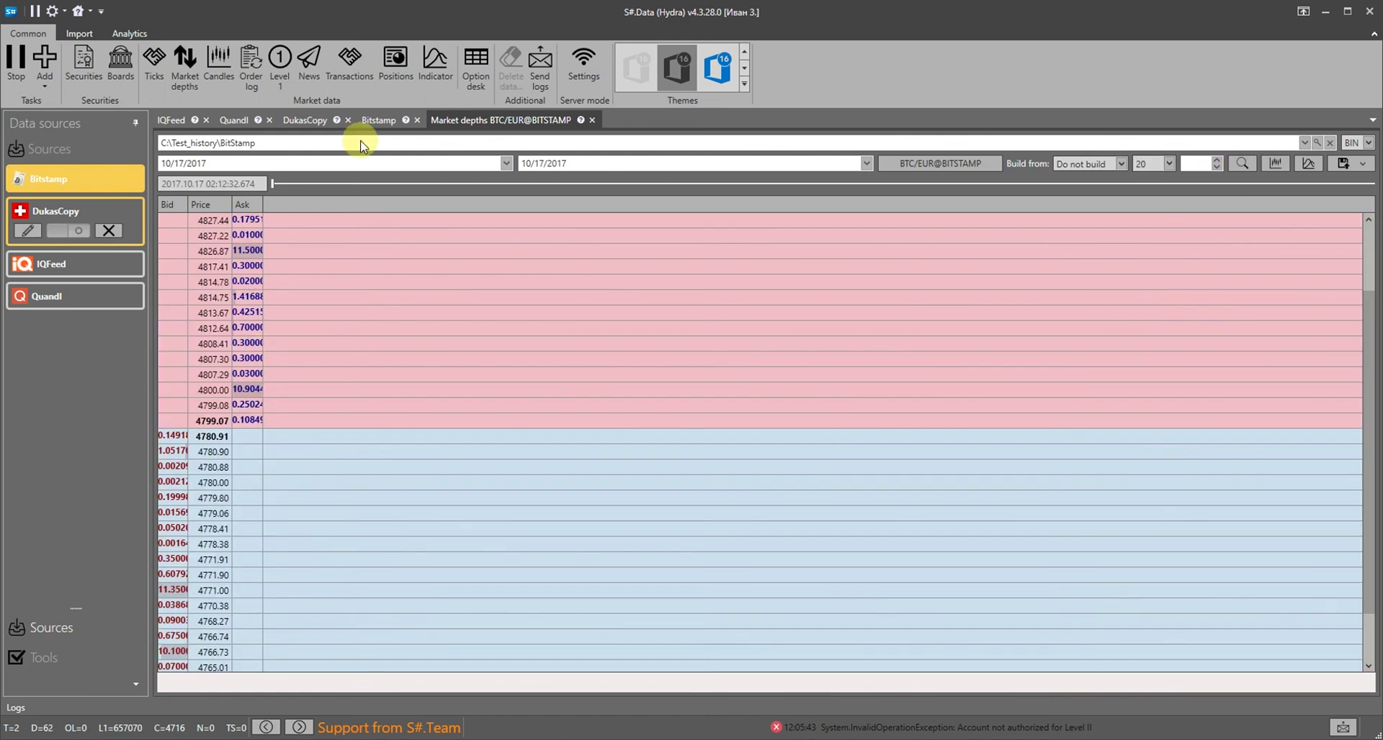
Widen the Bid column, move to a later snapshot and chart the BTC/EUR spread
double_click(186, 198)
left_click_drag(278, 185, 1085, 209)
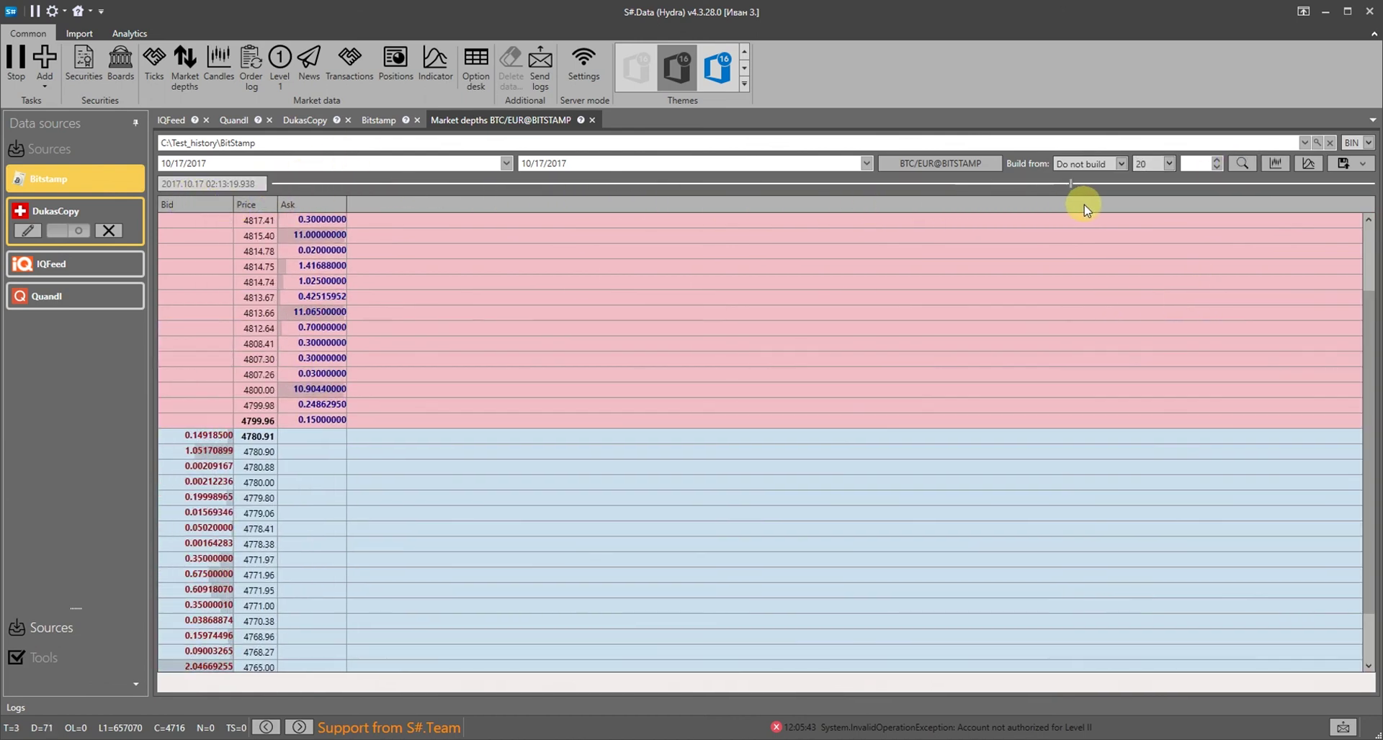
left_click(1307, 165)
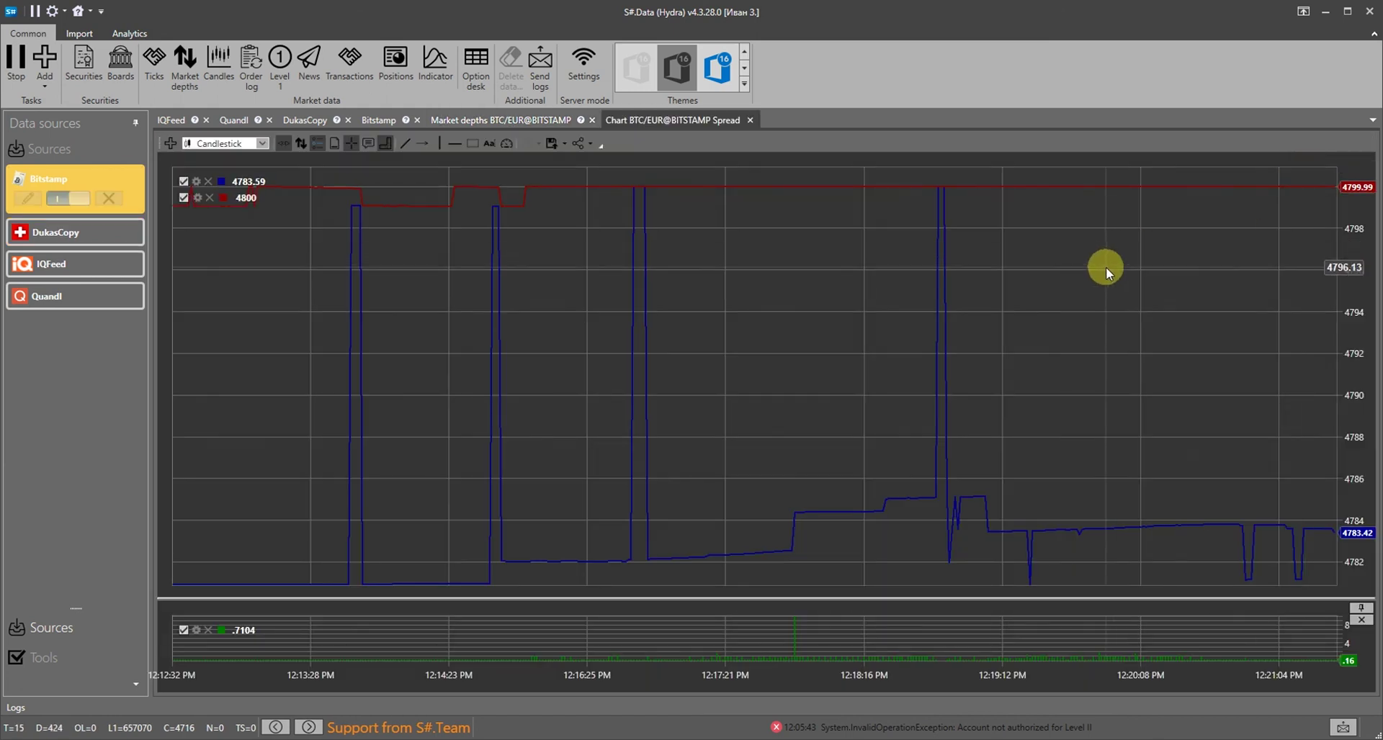
Zoom the BTC/EUR spread chart into 12:16:25–12:17:21, then close the chart and market depth tabs
scroll(1087, 327, "right", 5)
scroll(1171, 335, "left", 6)
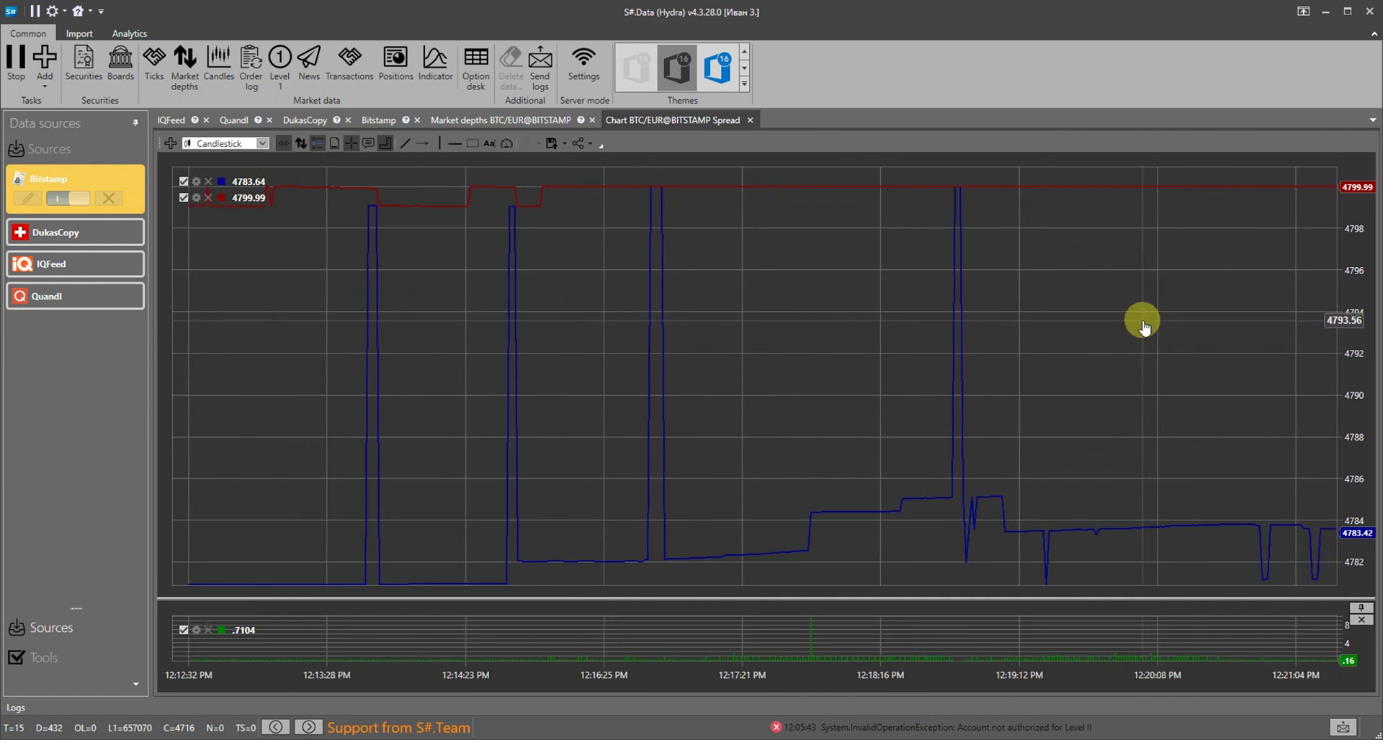
left_click_drag(987, 376, 763, 375)
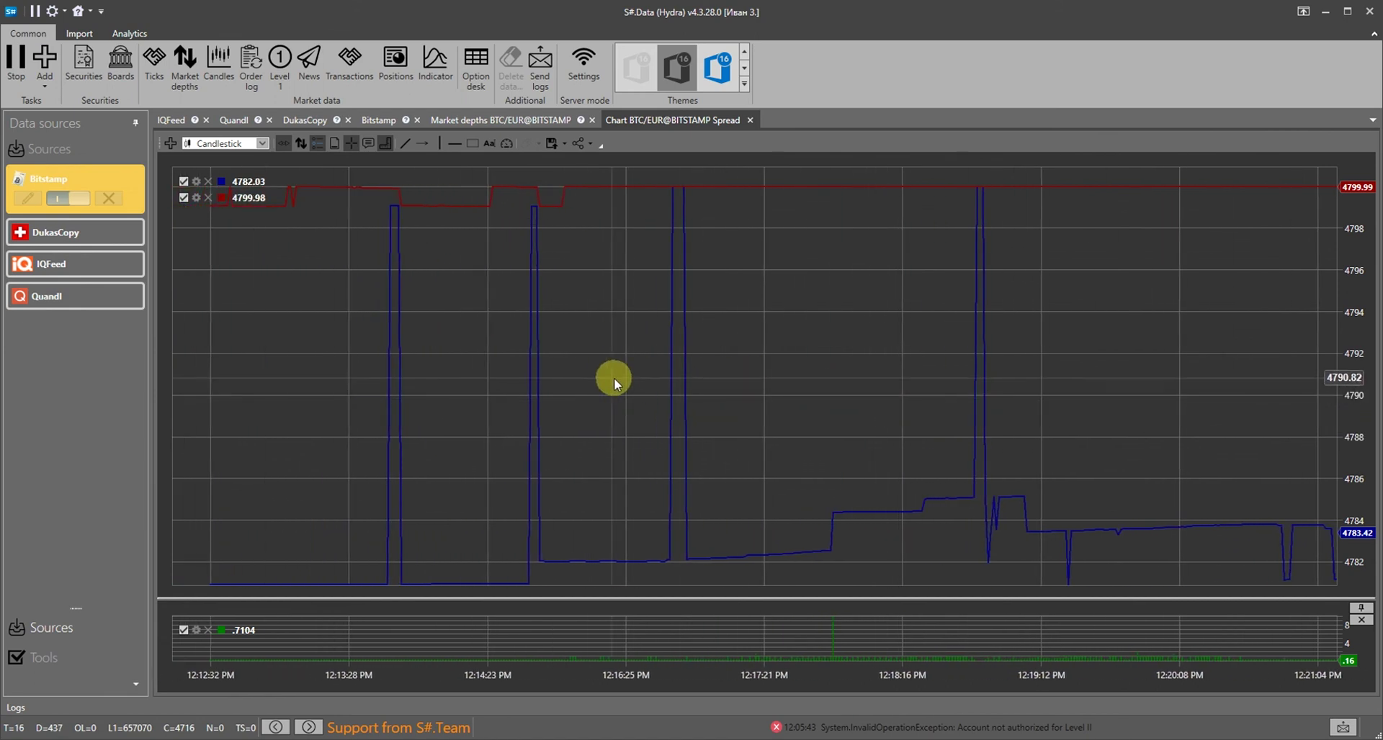
left_click_drag(613, 378, 789, 416)
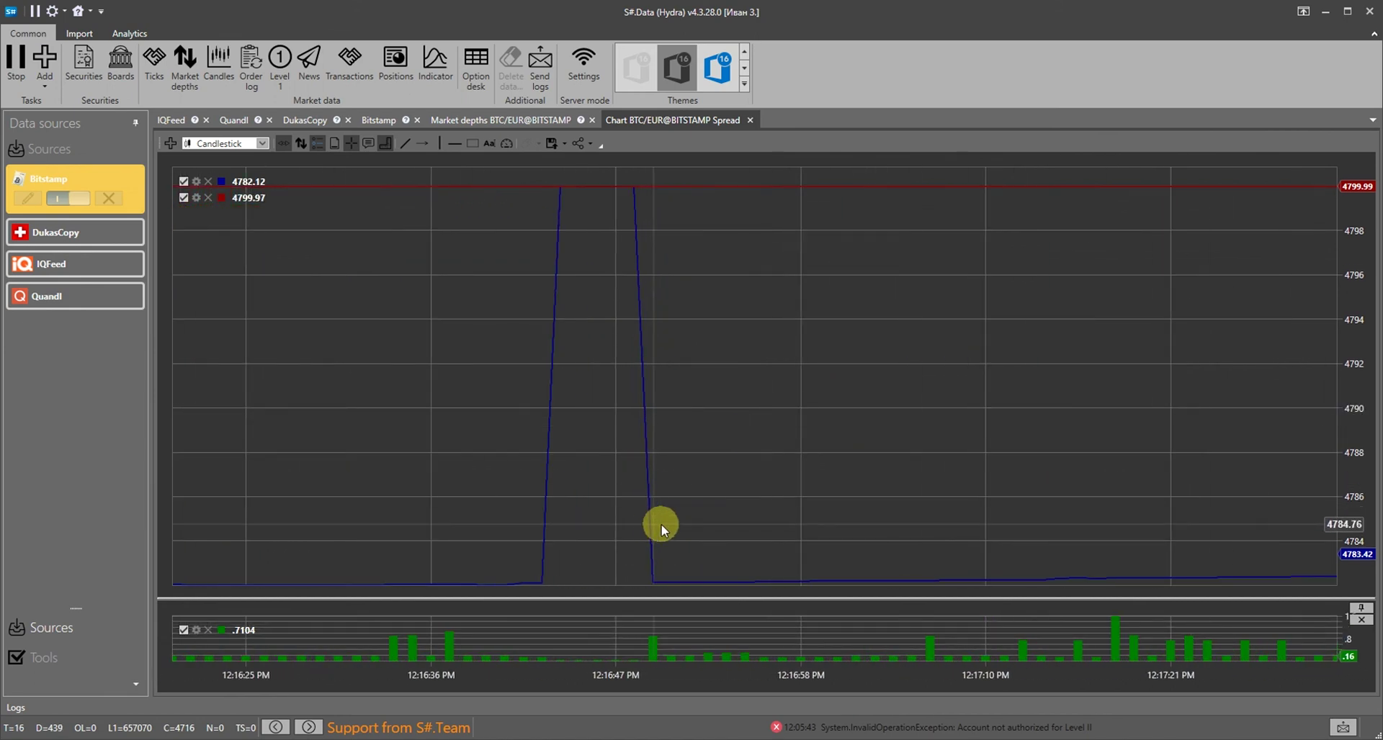
scroll(619, 489, "down", 5)
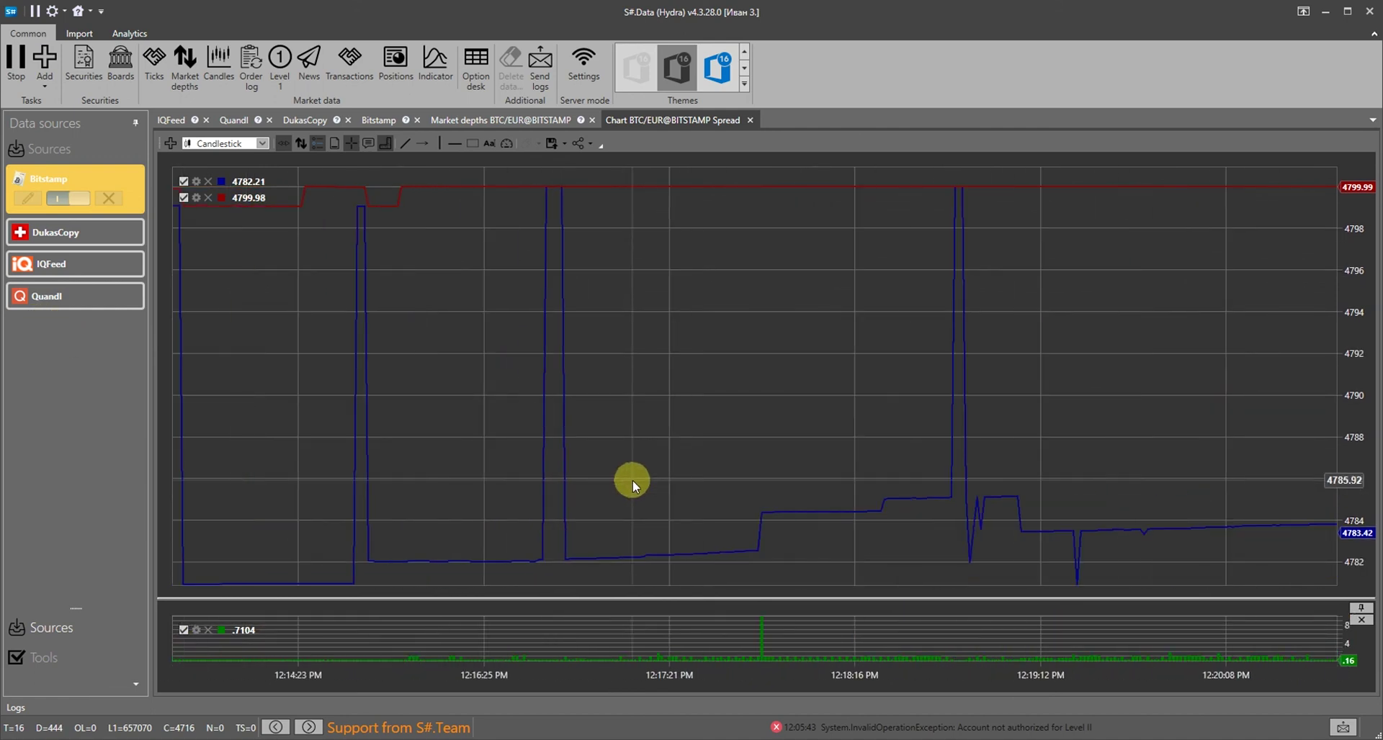
scroll(633, 483, "down", 3)
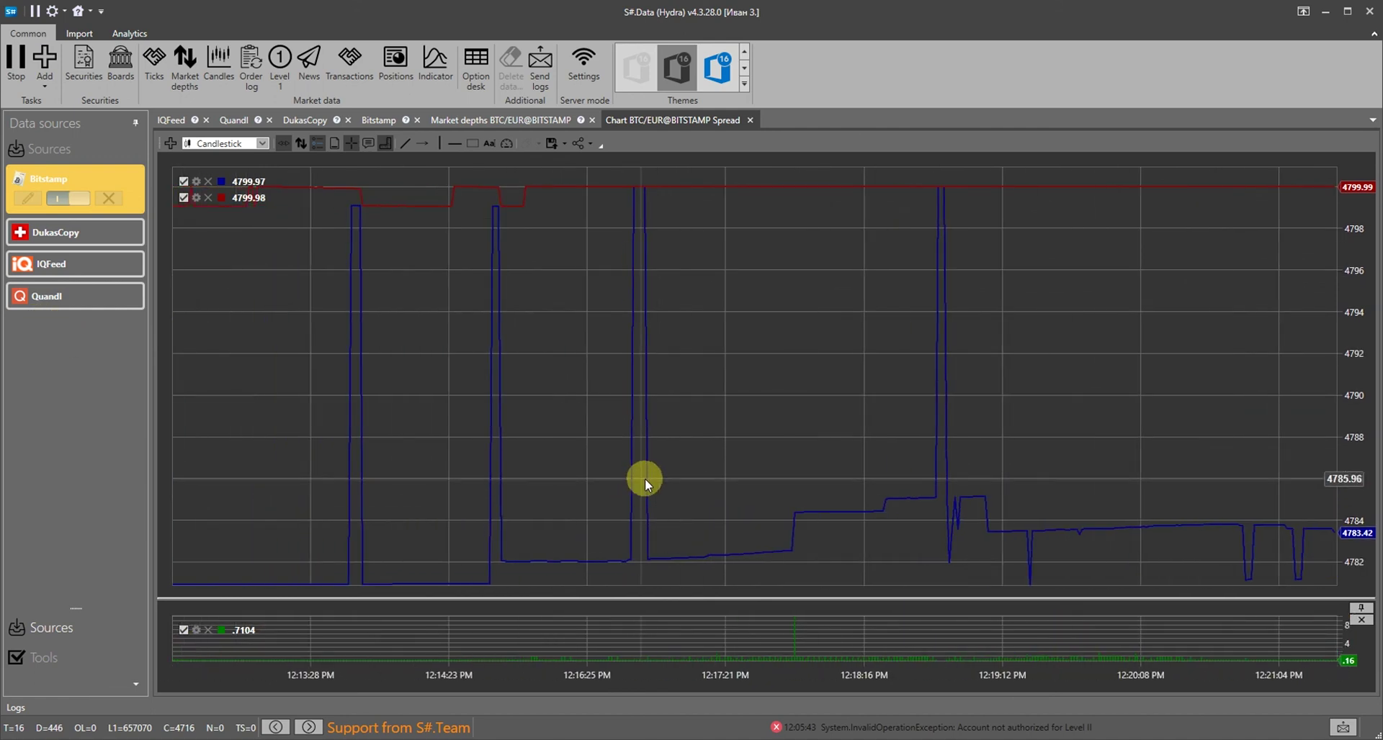
left_click(750, 120)
left_click(592, 120)
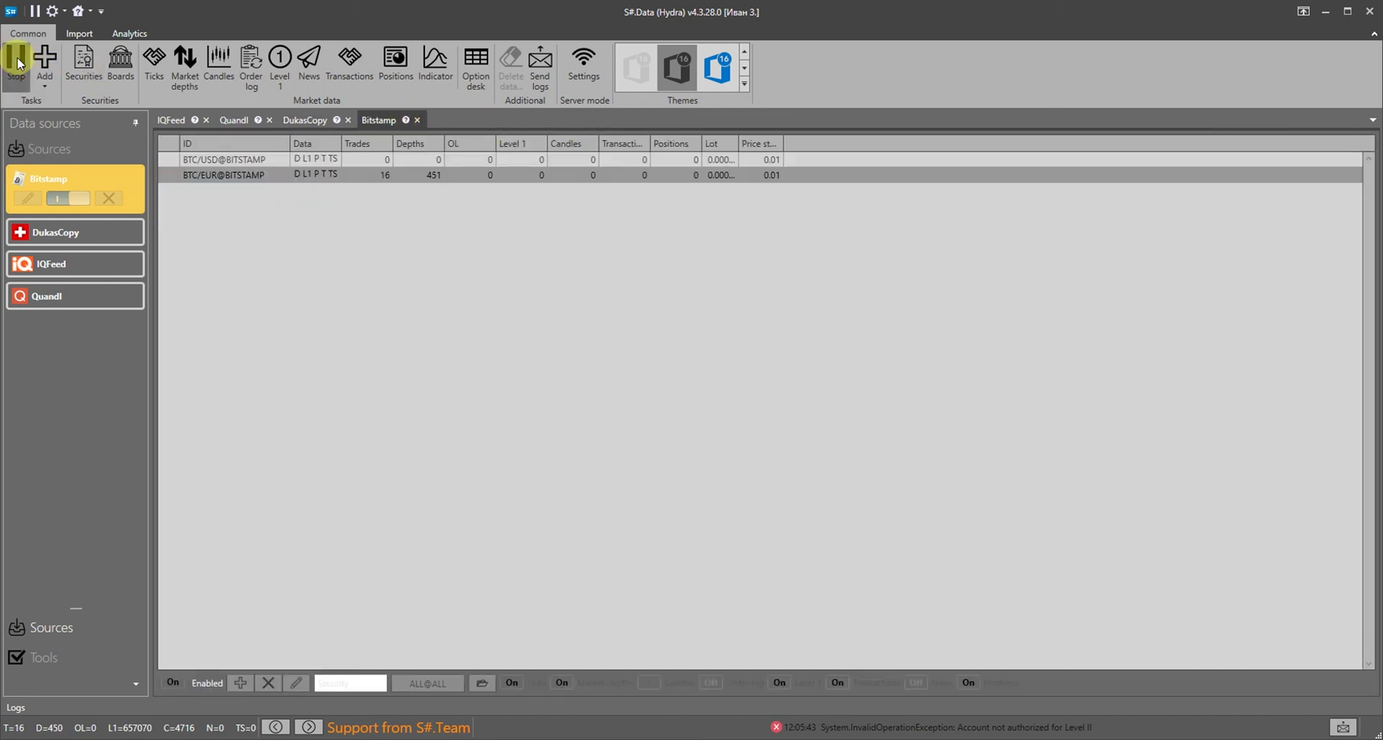